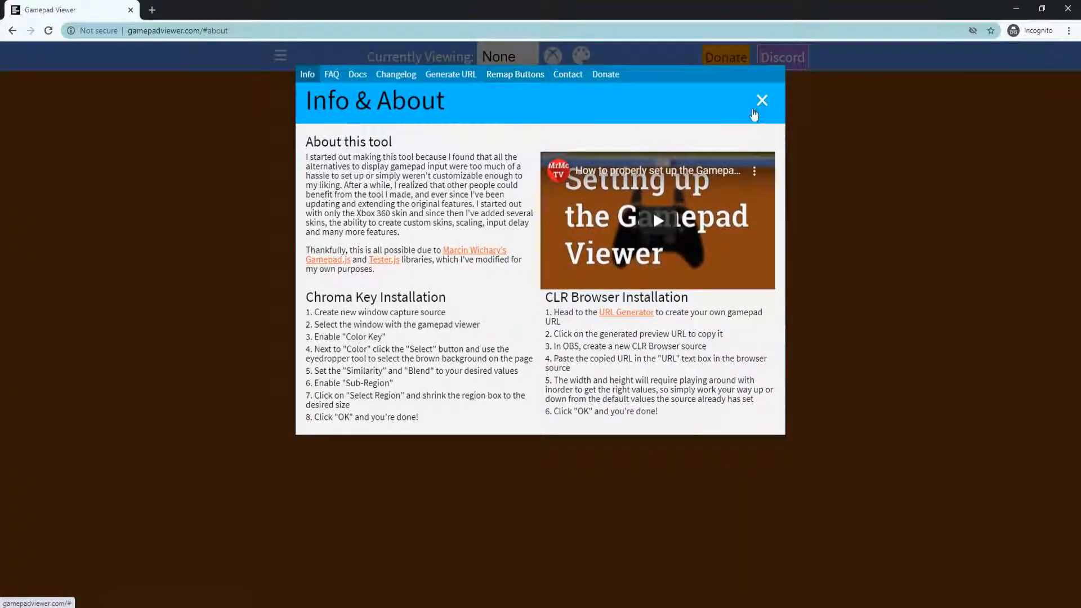
# Dismiss the About overlay and set Currently Viewing to Player 1's gamepad
pyautogui.click(755, 116)
pyautogui.click(505, 58)
pyautogui.click(507, 96)
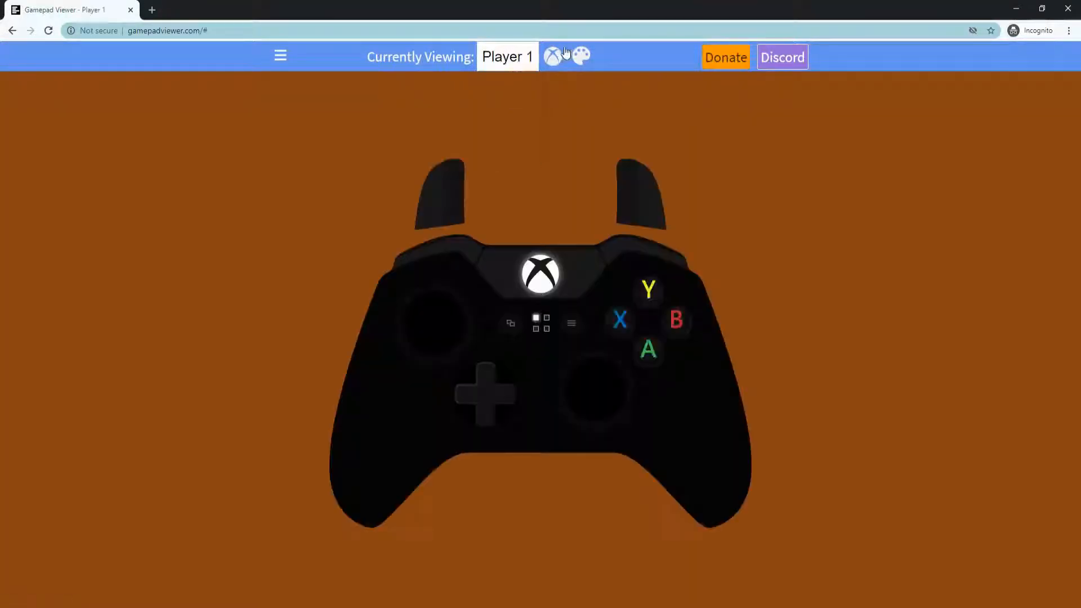
pyautogui.click(553, 55)
pyautogui.click(583, 152)
pyautogui.click(507, 57)
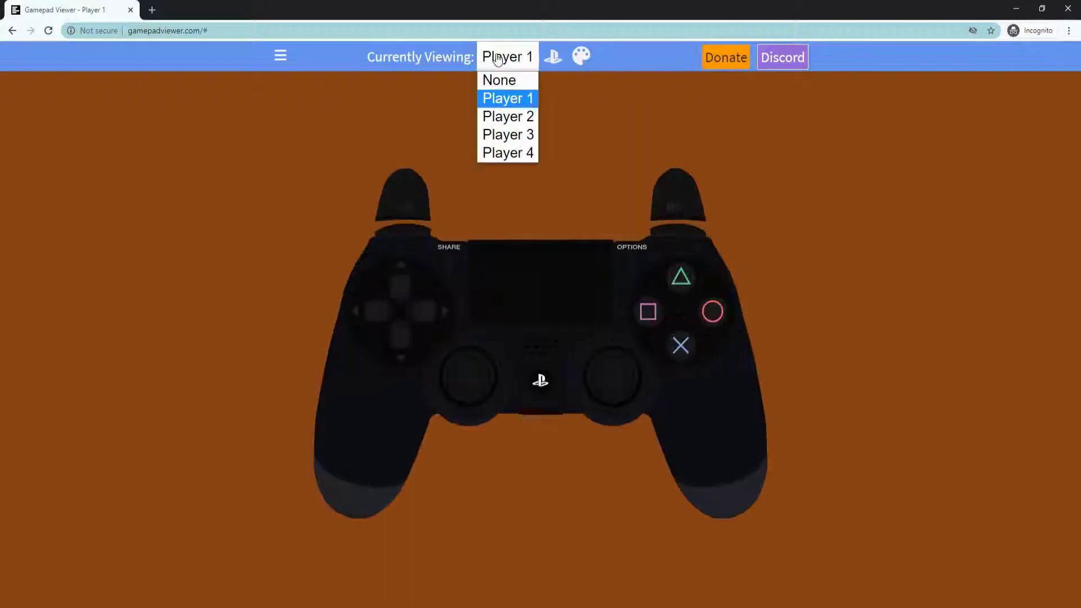
pyautogui.click(506, 115)
pyautogui.click(509, 58)
pyautogui.click(511, 97)
# Choose the Xbox One skin, briefly try PlayStation 4, then return to Xbox One
pyautogui.click(552, 56)
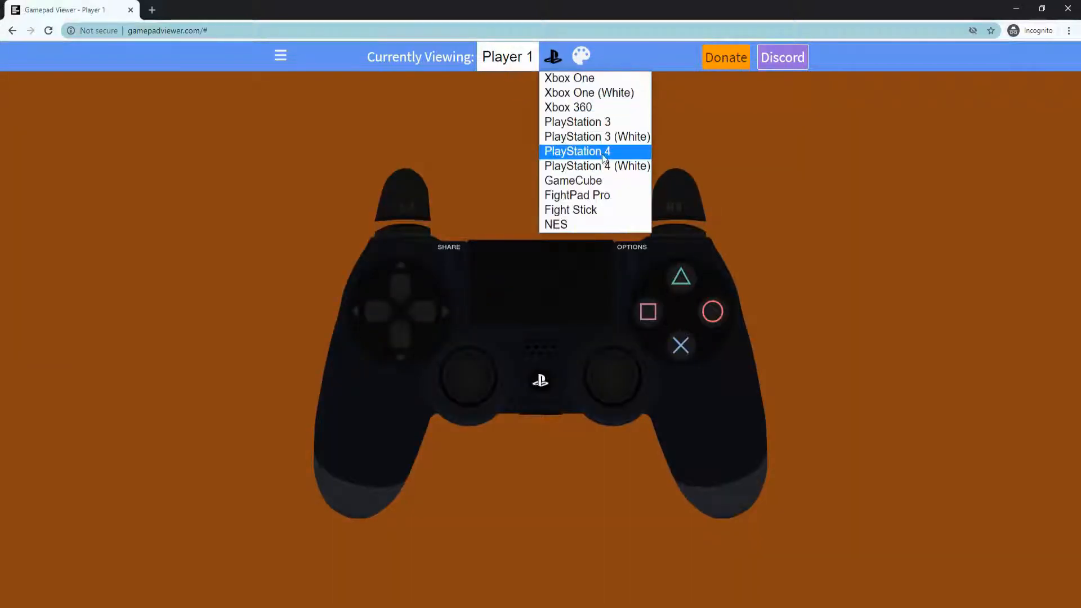
pyautogui.click(583, 92)
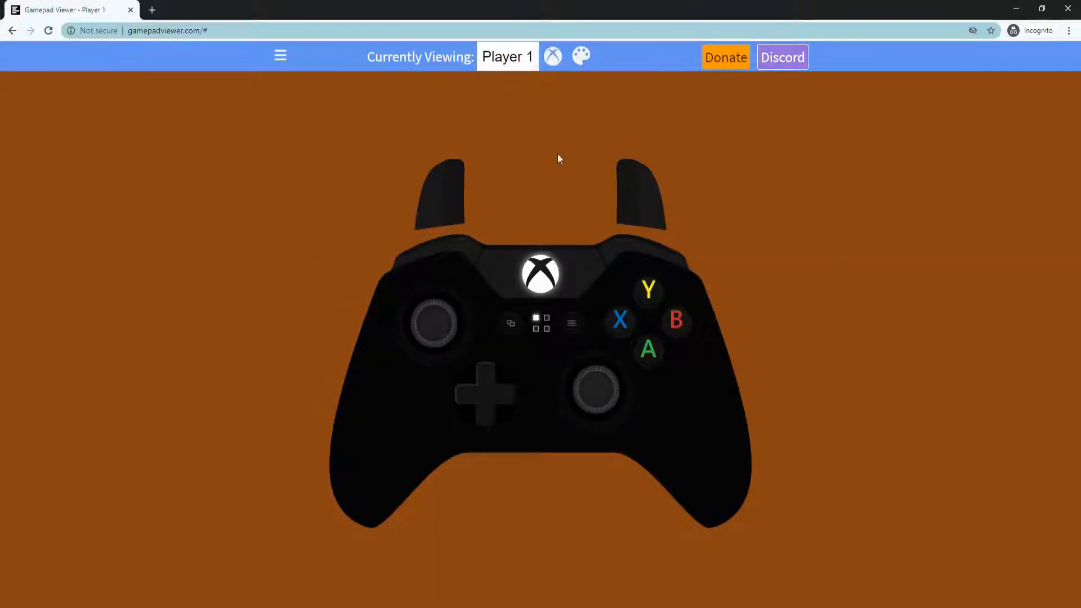
pyautogui.click(554, 56)
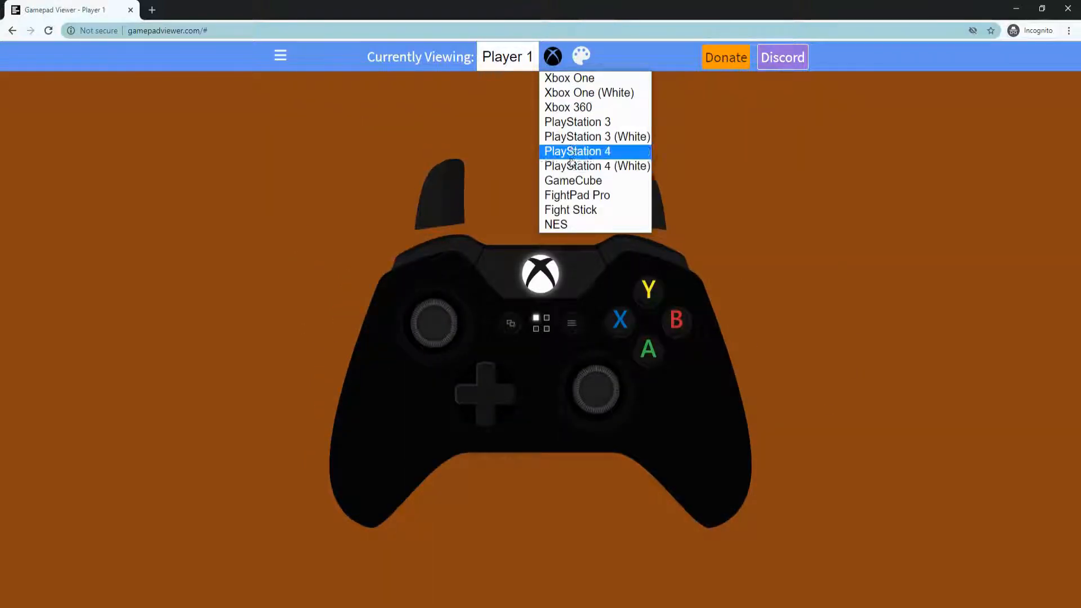
pyautogui.click(577, 152)
pyautogui.click(553, 58)
pyautogui.click(570, 79)
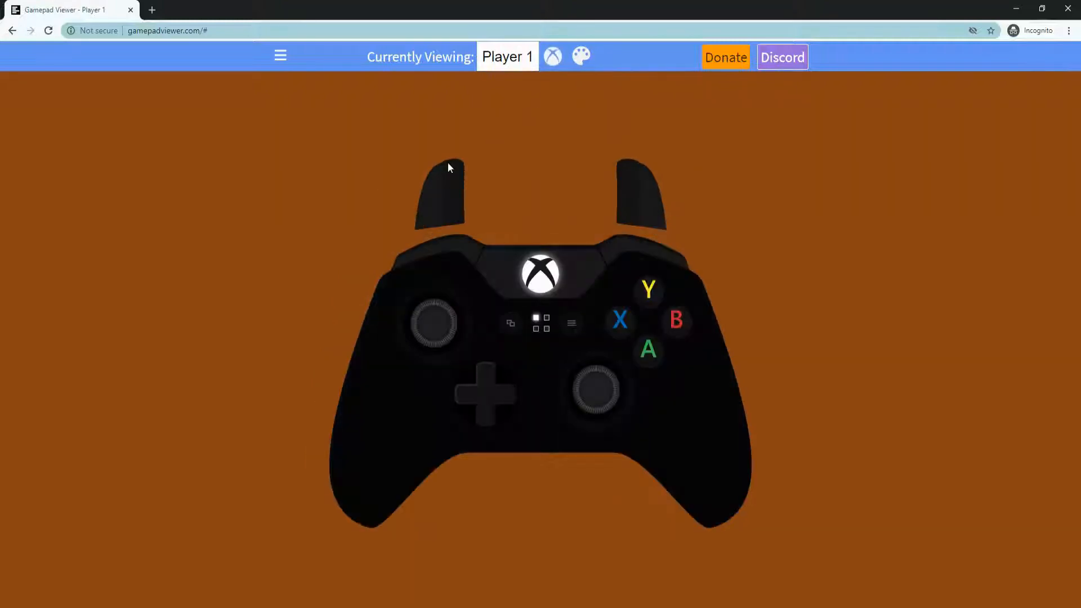
# In DevTools Sources, browse the xbox-assets folder previewing each asset image down to abxy
pyautogui.hotkey('ctrl', 'shift', 'i')
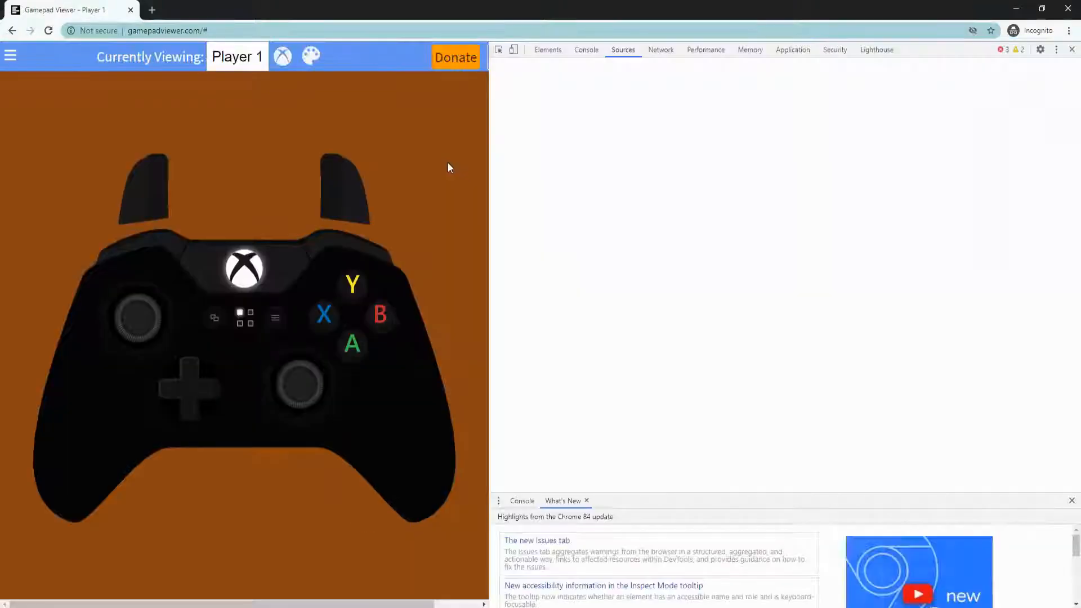
pyautogui.click(521, 140)
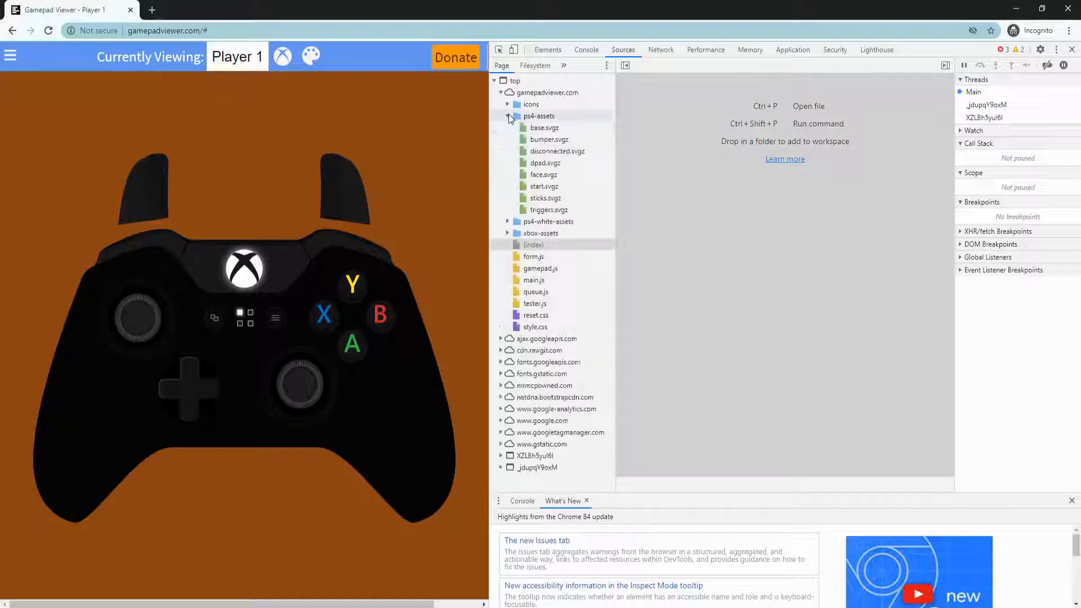
pyautogui.click(553, 245)
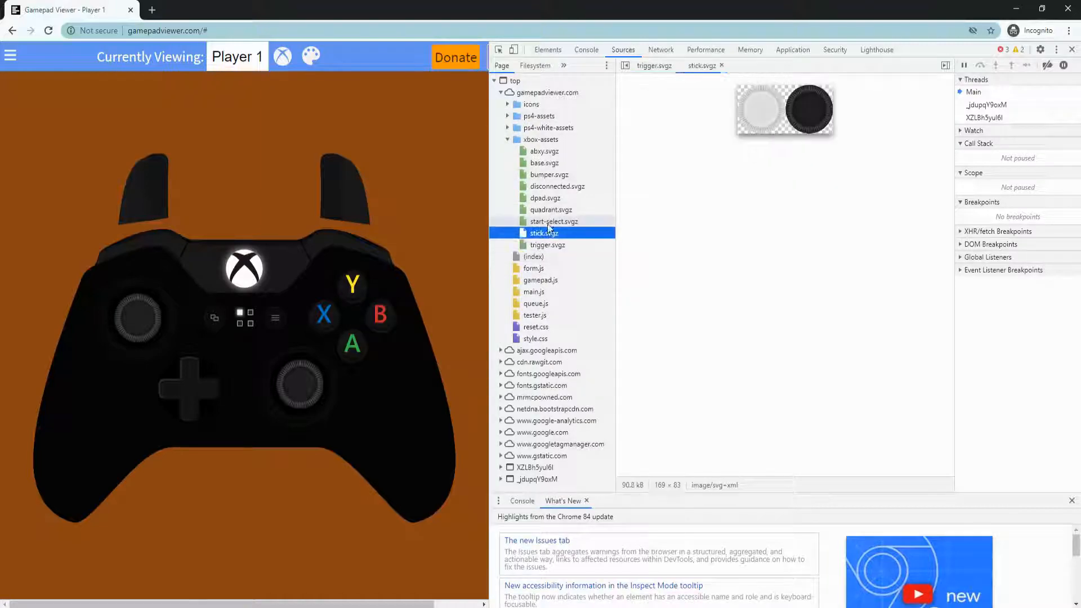
pyautogui.click(545, 221)
pyautogui.click(545, 210)
pyautogui.click(544, 186)
pyautogui.click(544, 163)
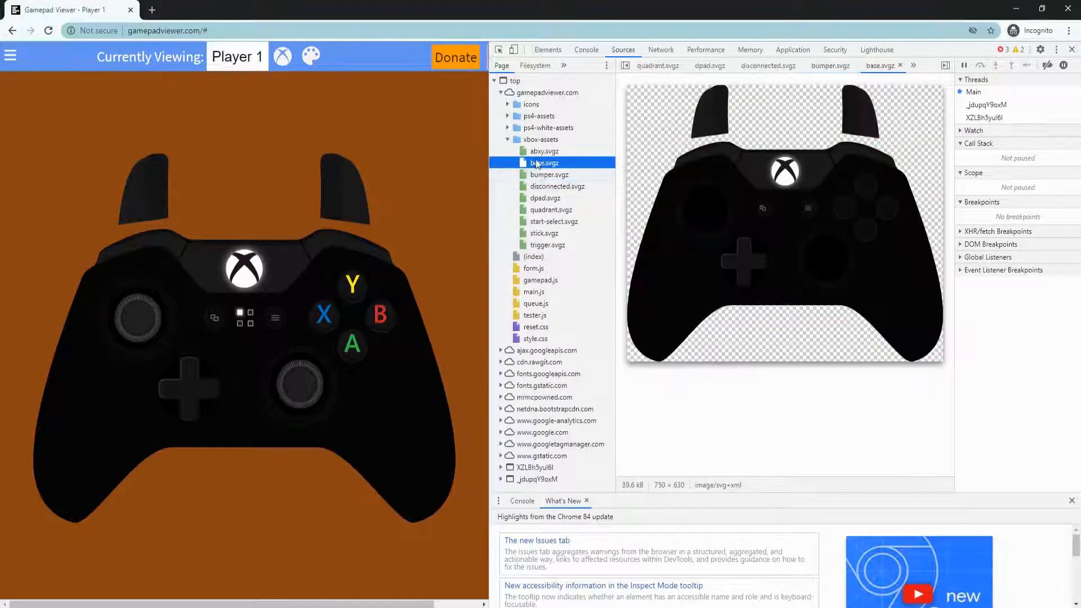
pyautogui.click(536, 153)
# Save abxy.svgz from its own tab into a new Desktop folder named tutorial
pyautogui.rightClick(536, 155)
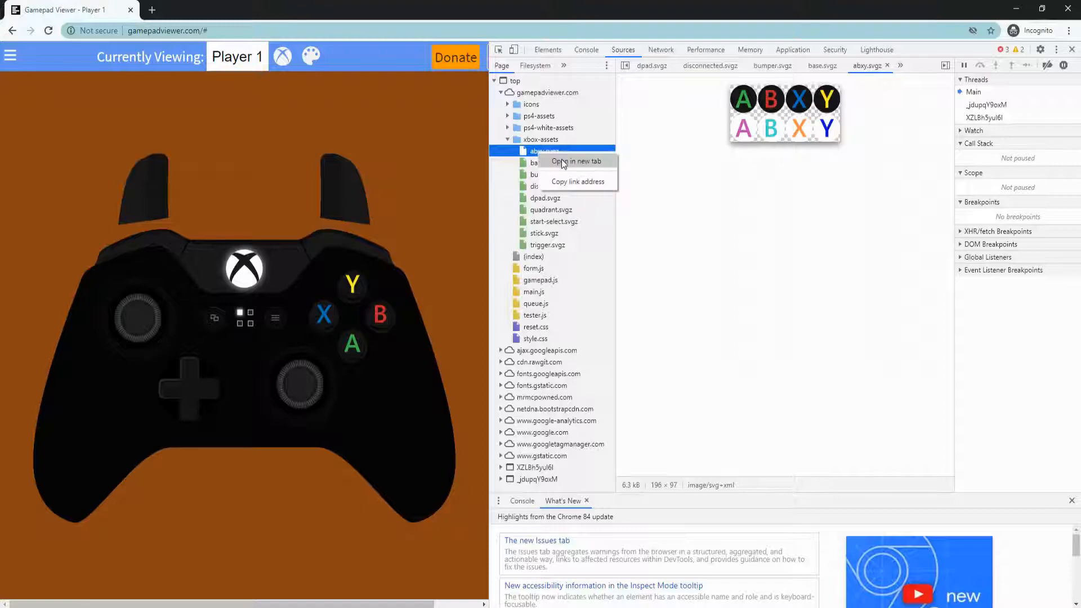
pyautogui.click(567, 160)
pyautogui.rightClick(31, 72)
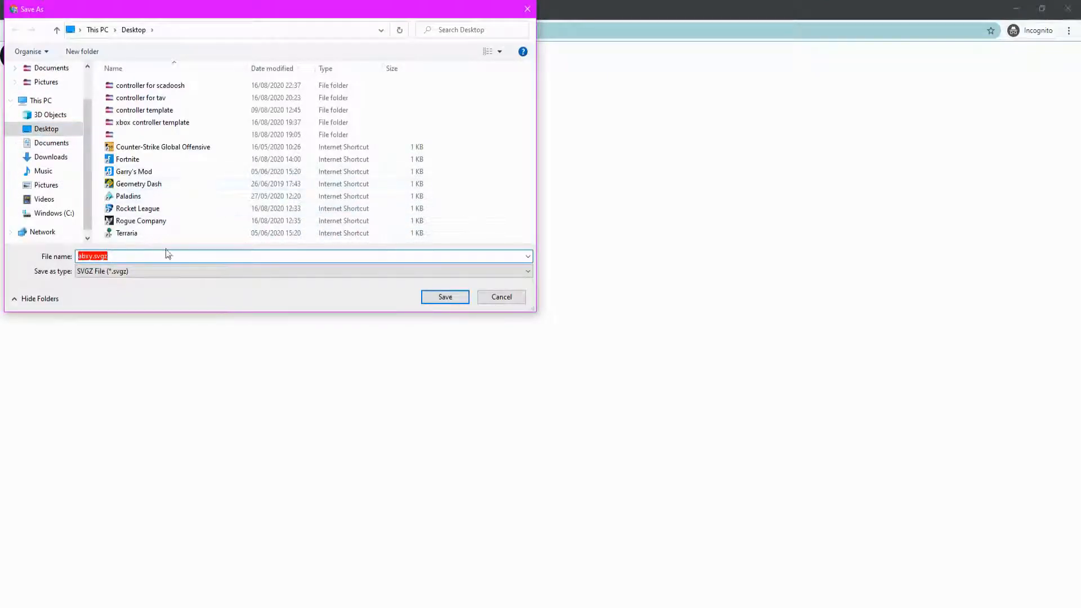
pyautogui.rightClick(481, 138)
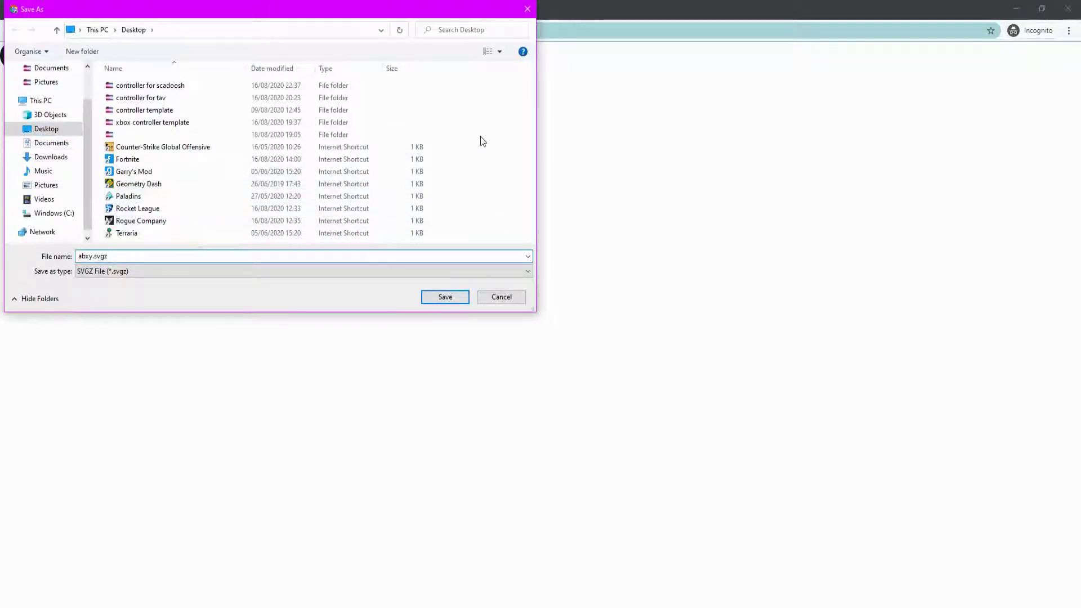
pyautogui.moveTo(547, 261)
pyautogui.click(649, 264)
pyautogui.write('tutorial')
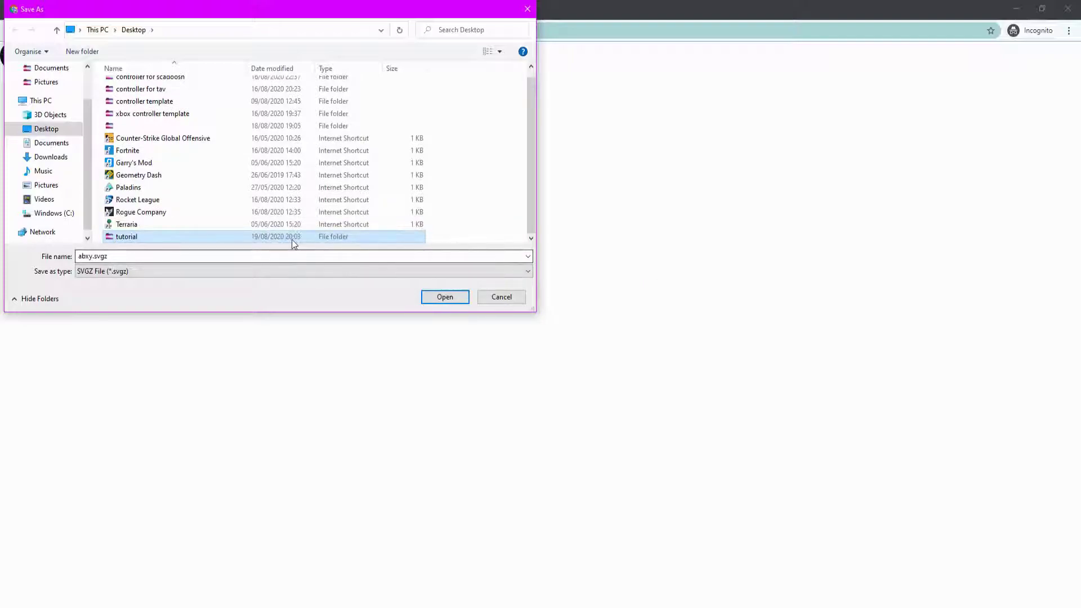
pyautogui.doubleClick(291, 238)
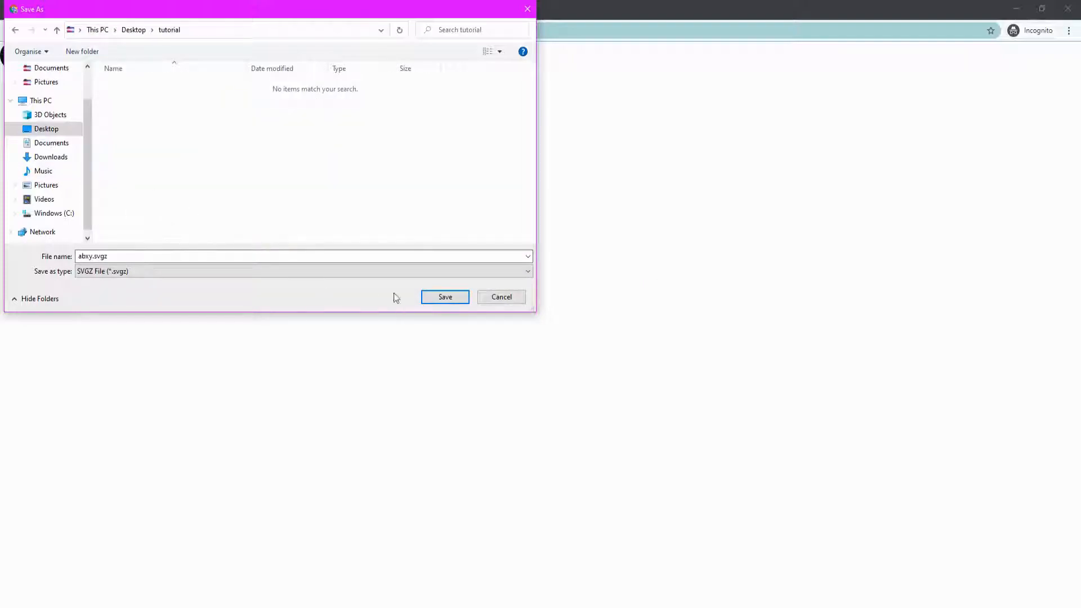
pyautogui.click(436, 299)
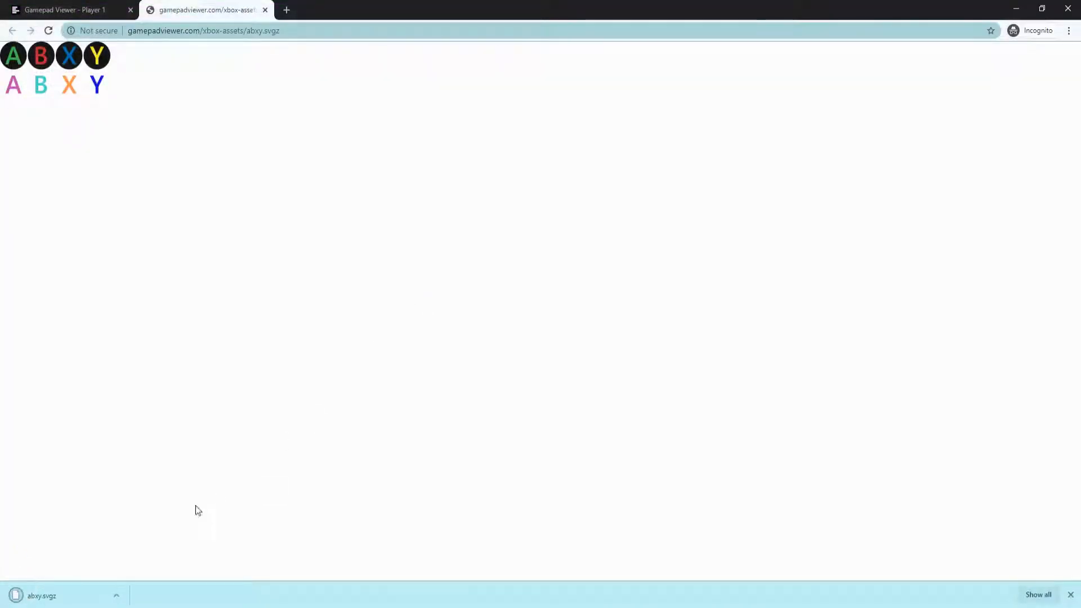
# Download base.svgz into the tutorial folder and close its tab
pyautogui.click(265, 10)
pyautogui.rightClick(515, 168)
pyautogui.click(596, 174)
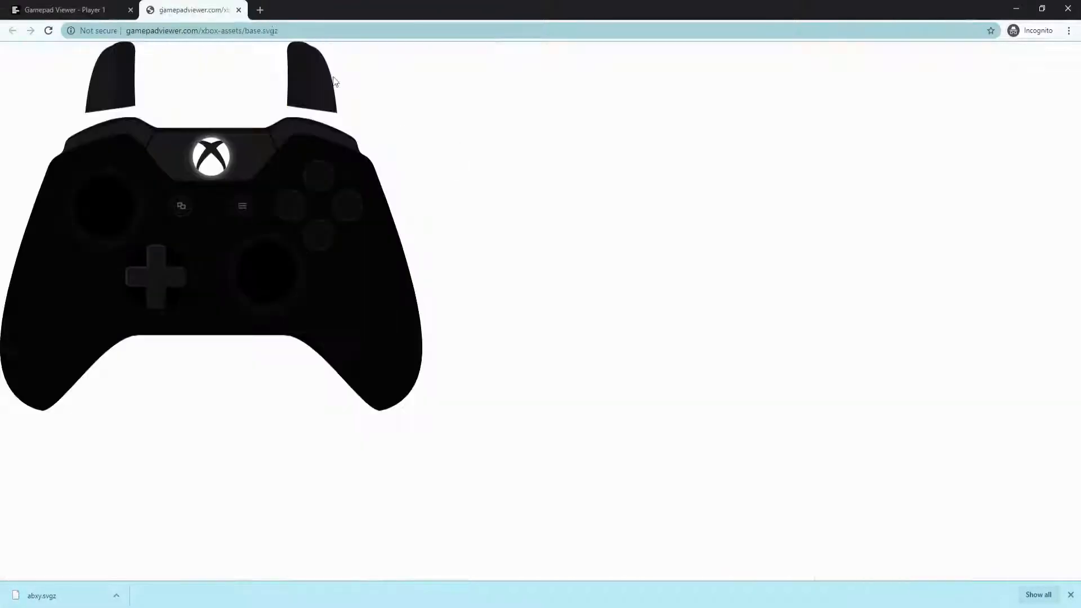
pyautogui.rightClick(116, 213)
pyautogui.click(147, 263)
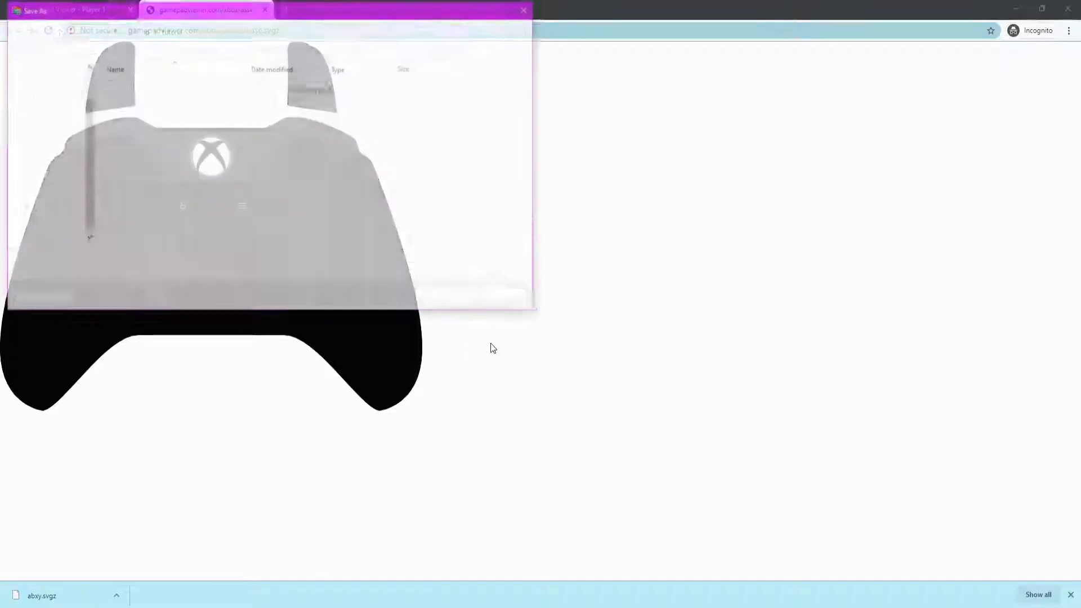
pyautogui.click(443, 297)
pyautogui.click(266, 10)
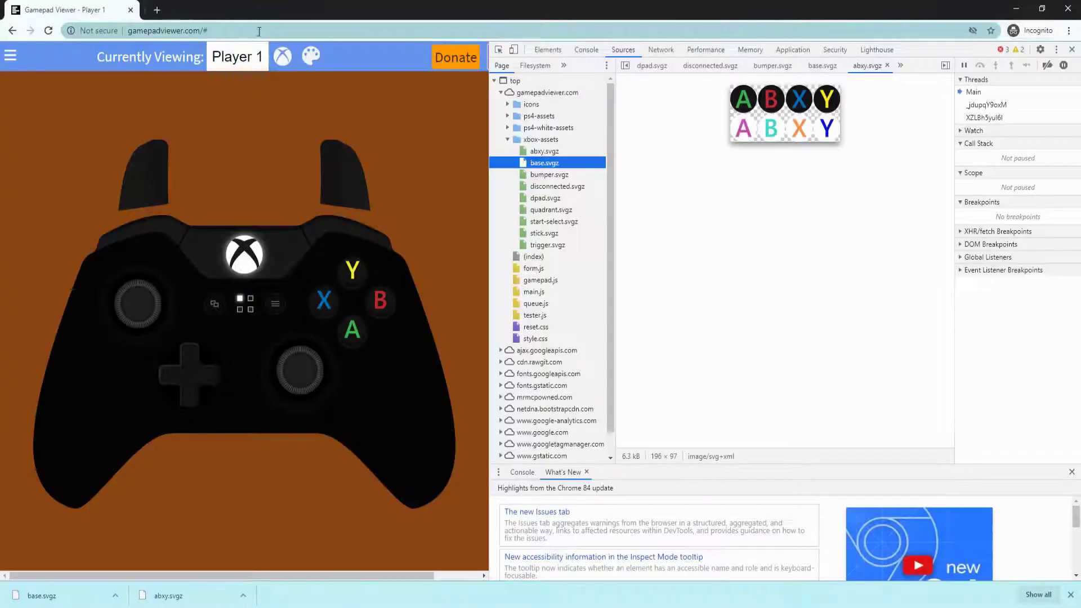
# Download bumper.svgz and disconnected.svgz the same way, closing each tab
pyautogui.rightClick(536, 179)
pyautogui.click(596, 185)
pyautogui.rightClick(73, 81)
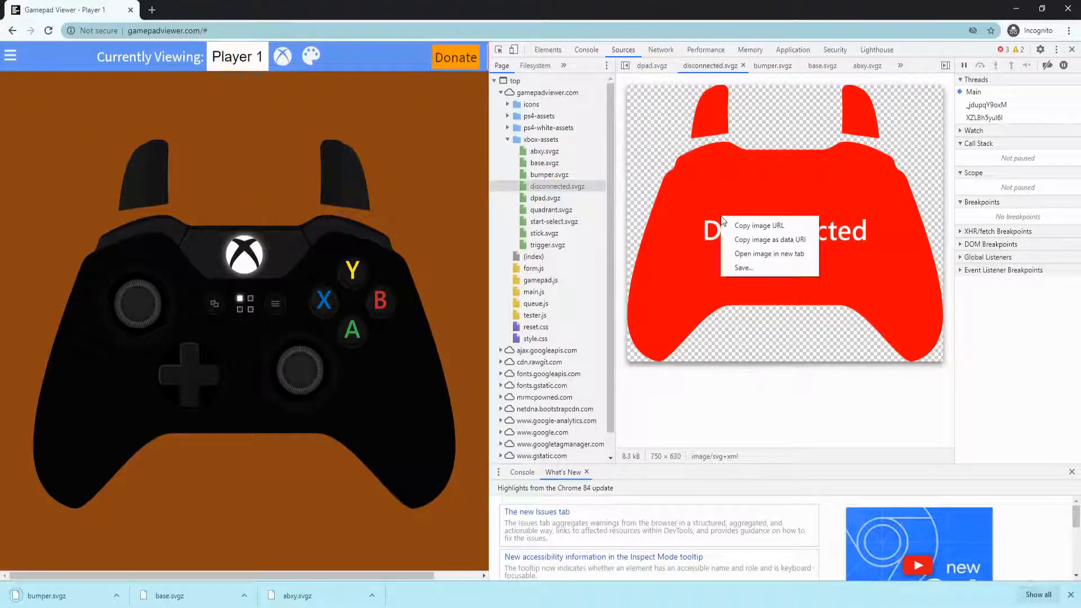
pyautogui.click(741, 214)
pyautogui.rightClick(545, 187)
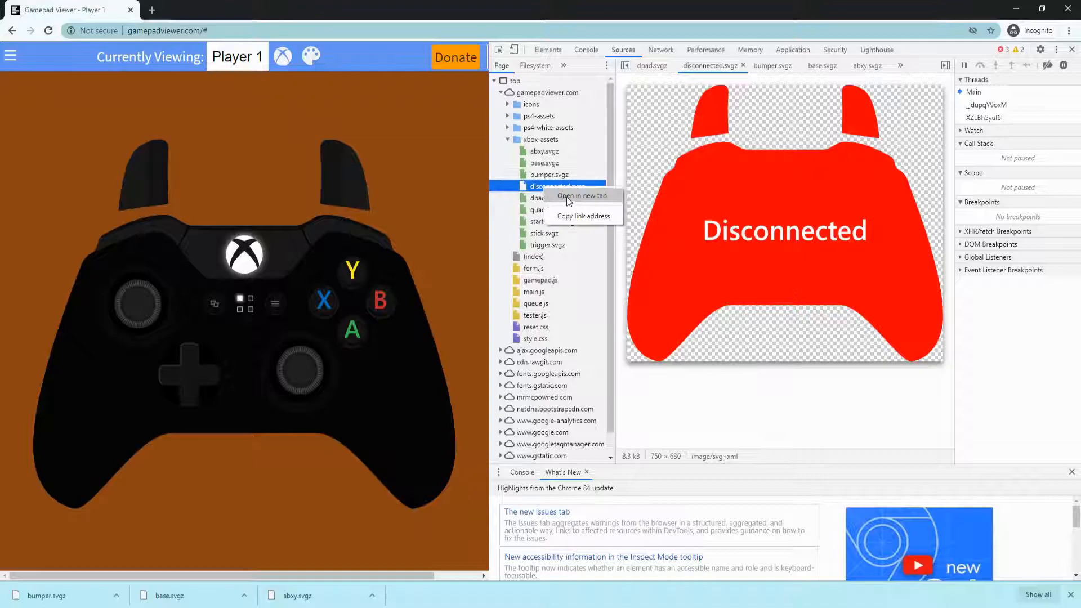
pyautogui.click(567, 196)
pyautogui.rightClick(165, 164)
pyautogui.click(208, 222)
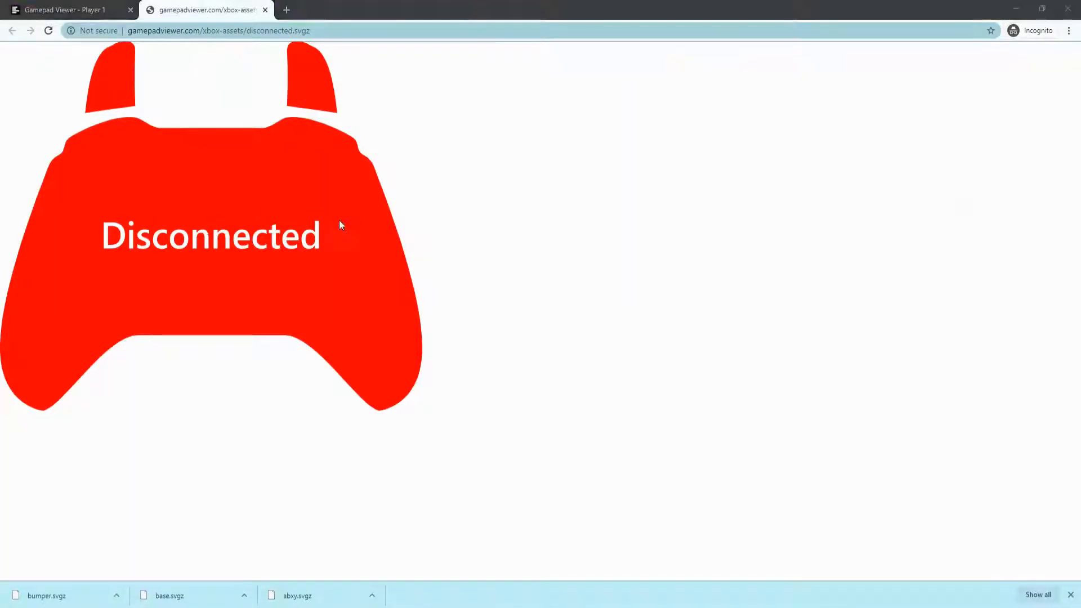
pyautogui.click(439, 298)
pyautogui.click(265, 11)
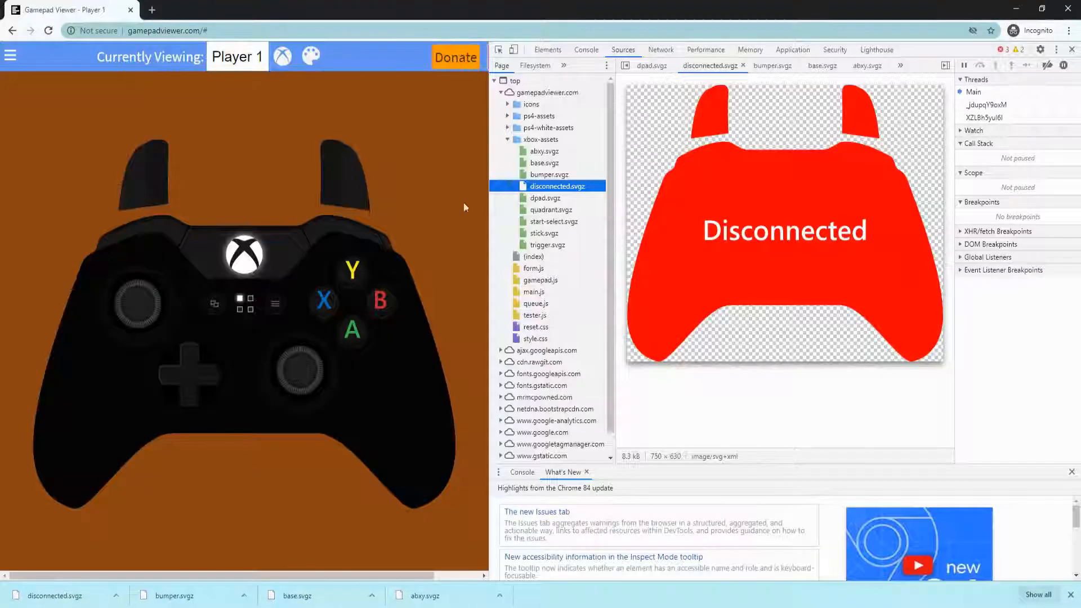
# Download the remaining assets: dpad, quadrant, start-select, stick and trigger .svgz files
pyautogui.press('Down')
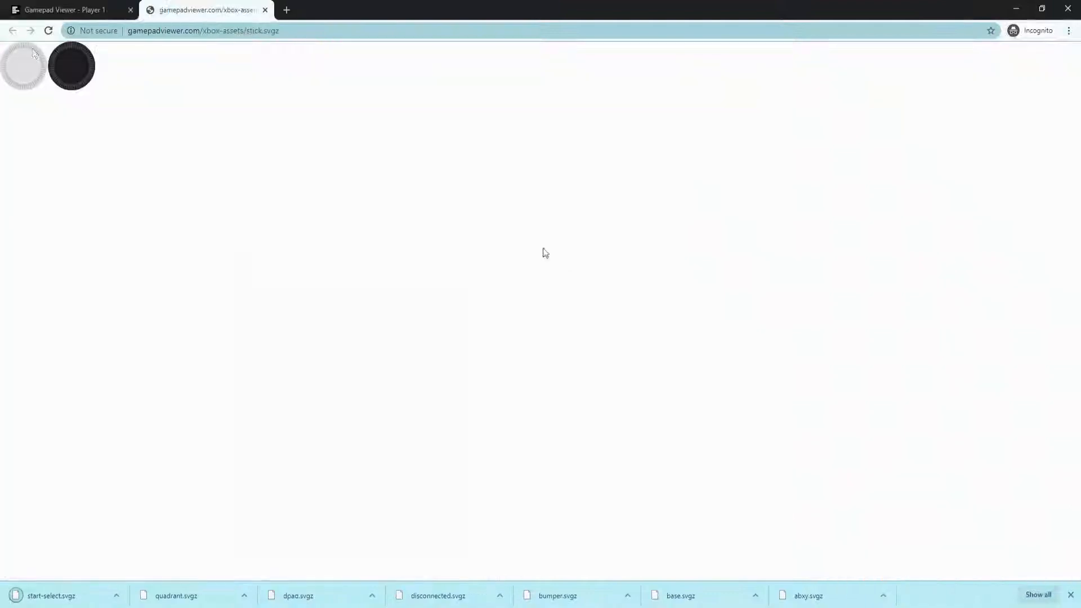
pyautogui.click(266, 10)
pyautogui.hotkey('ctrl', 's')
pyautogui.click(444, 297)
pyautogui.click(265, 10)
pyautogui.hotkey('ctrl', 's')
pyautogui.click(445, 296)
pyautogui.click(265, 10)
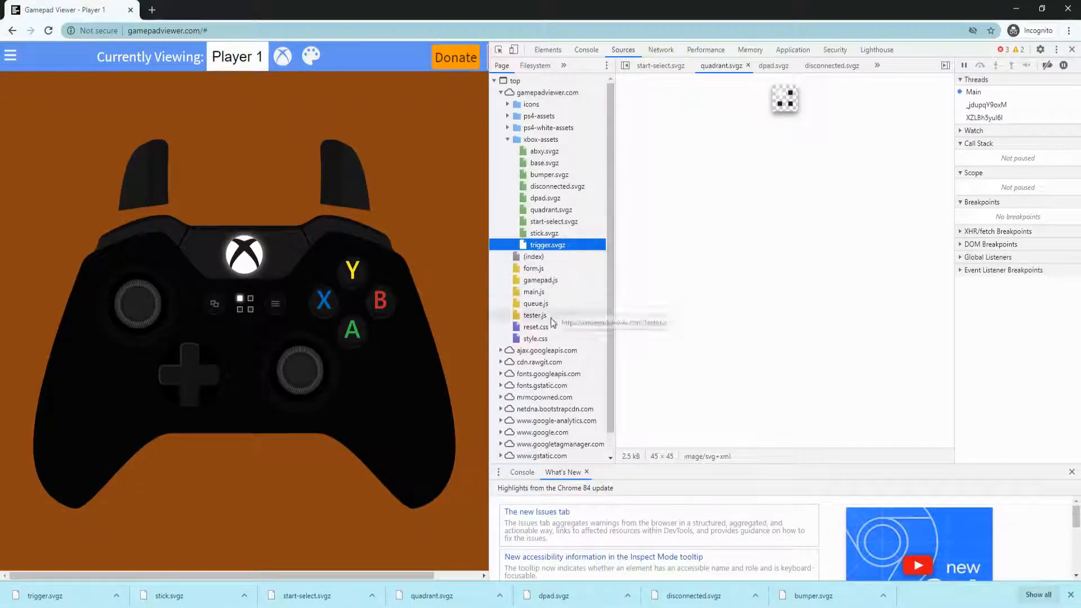
# Find and copy the Xbox One block in style.css, then paste it into paste.ofcode.org
pyautogui.click(541, 340)
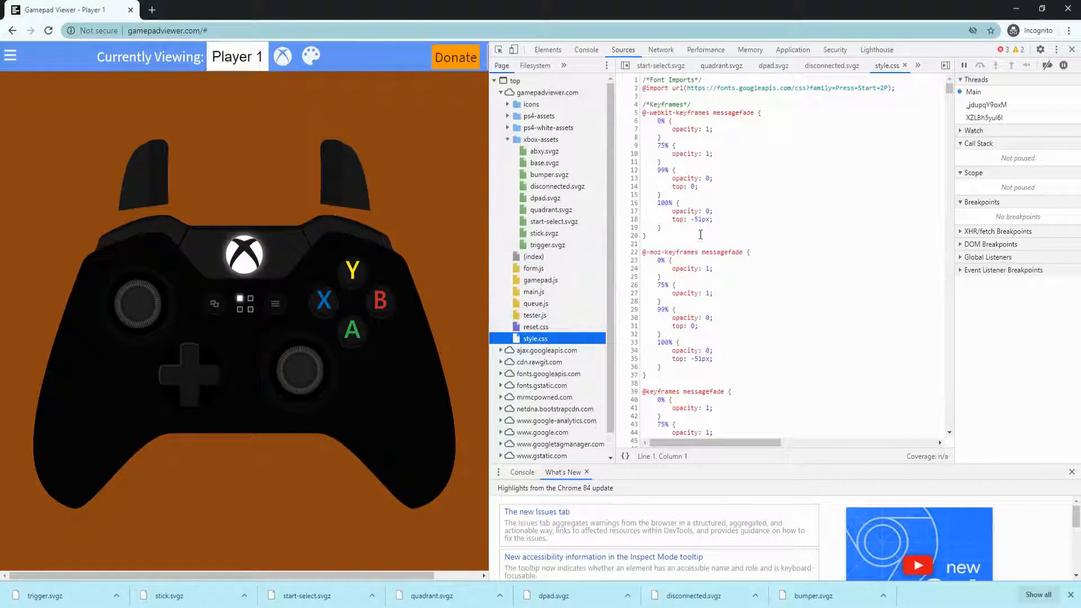
pyautogui.scroll(-5, 714, 225)
pyautogui.hotkey('ctrl', 'f')
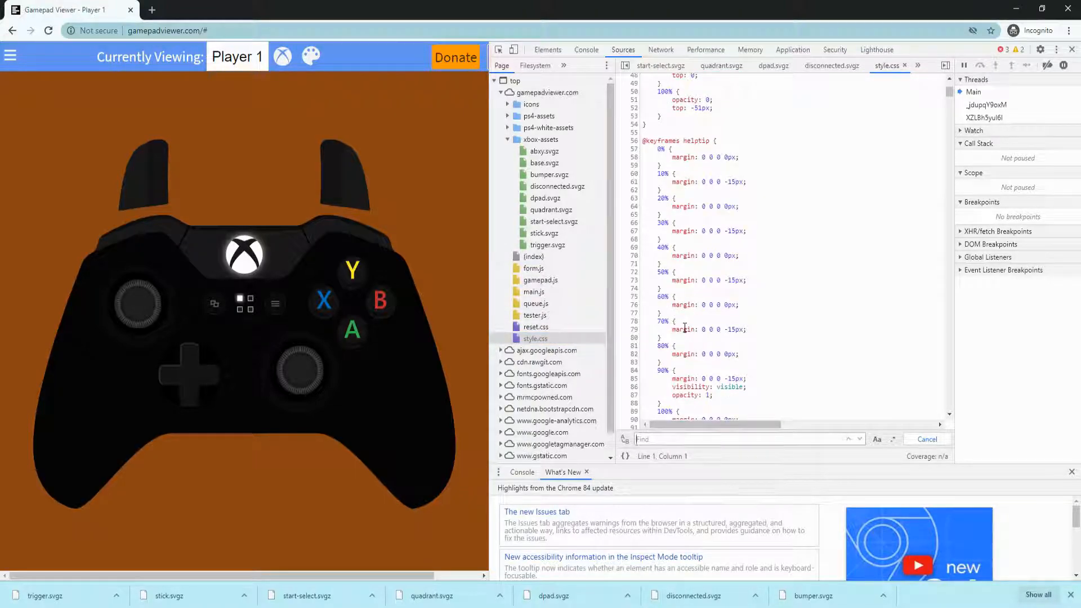
pyautogui.write('xbox')
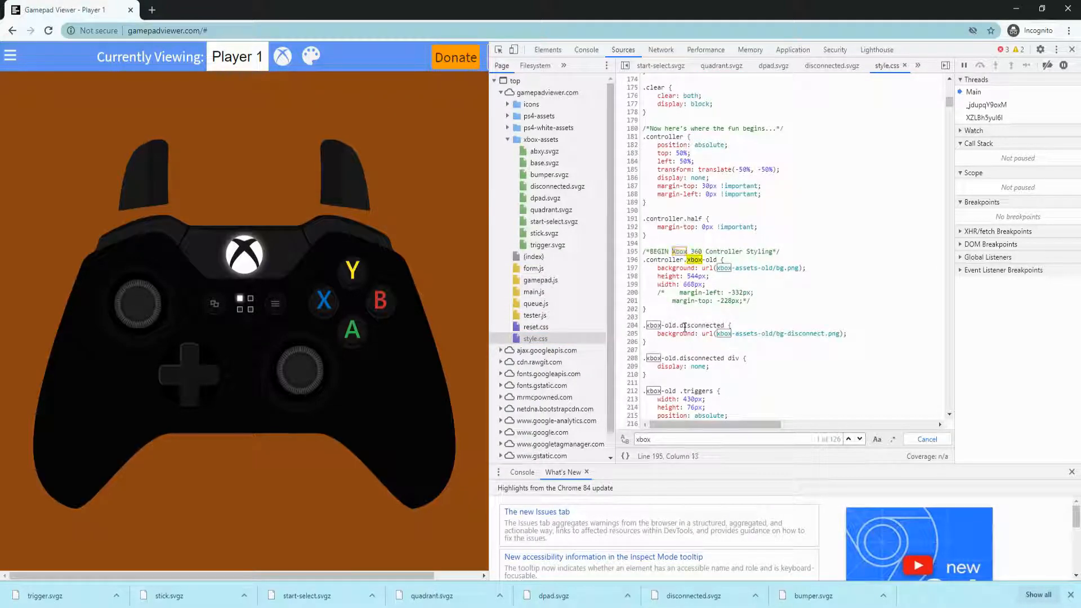
pyautogui.scroll(-10, 649, 267)
pyautogui.scroll(-10, 663, 284)
pyautogui.scroll(-10, 680, 300)
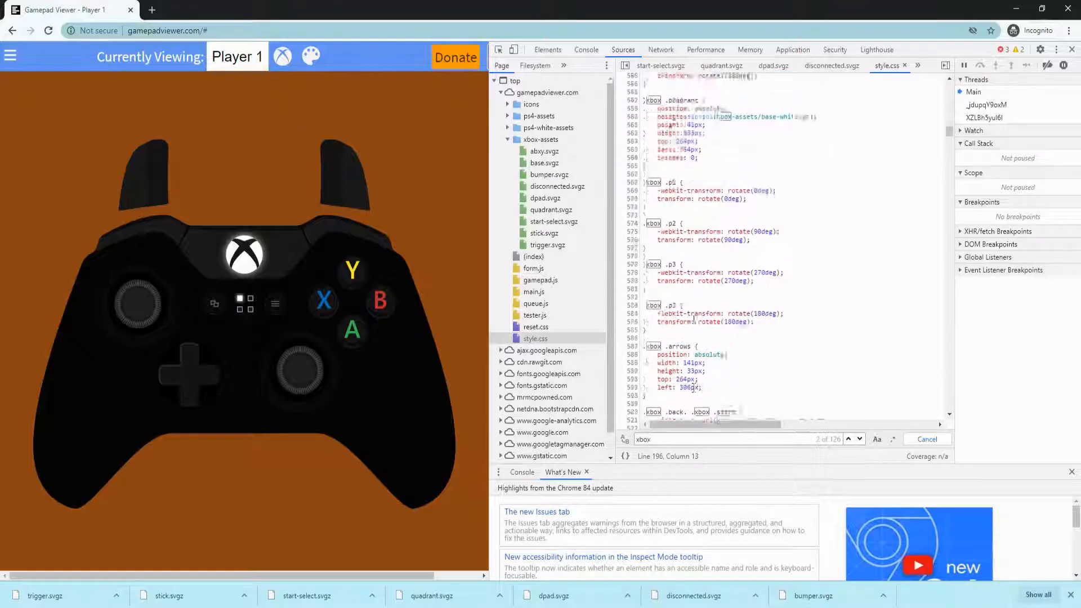
pyautogui.scroll(-10, 693, 317)
pyautogui.scroll(-4, 694, 318)
pyautogui.scroll(-3, 694, 318)
pyautogui.scroll(-4, 693, 317)
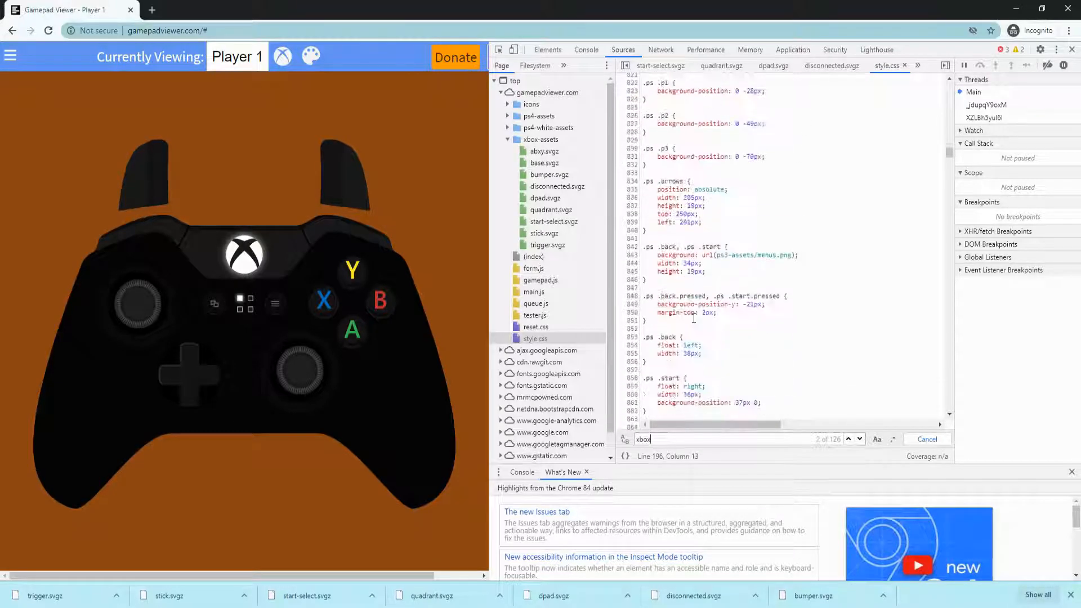
pyautogui.scroll(-3, 694, 318)
pyautogui.scroll(5, 694, 318)
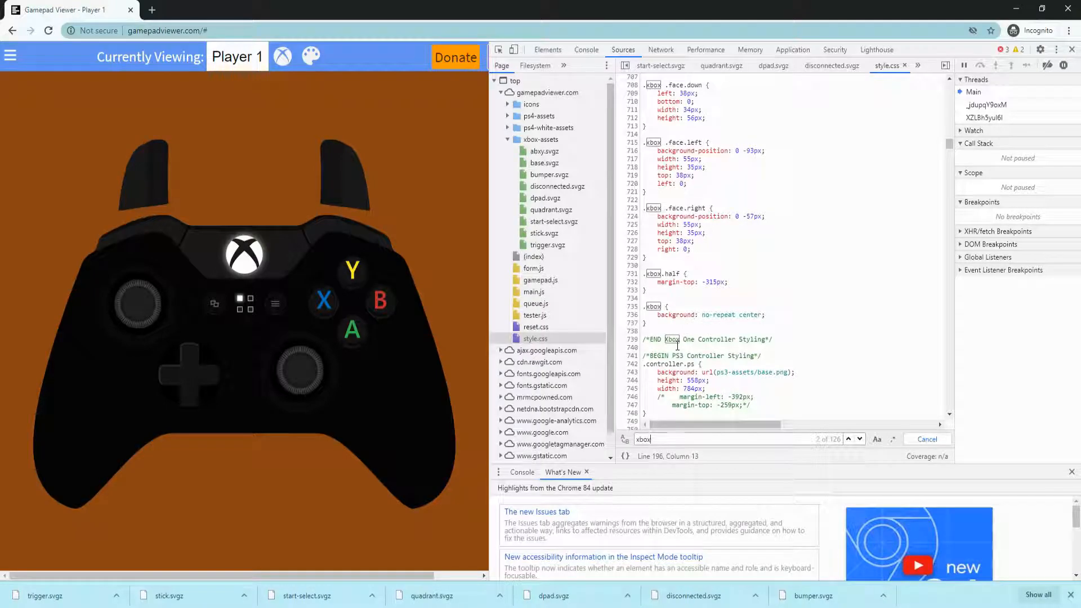
pyautogui.moveTo(780, 338); pyautogui.dragTo(639, 338)
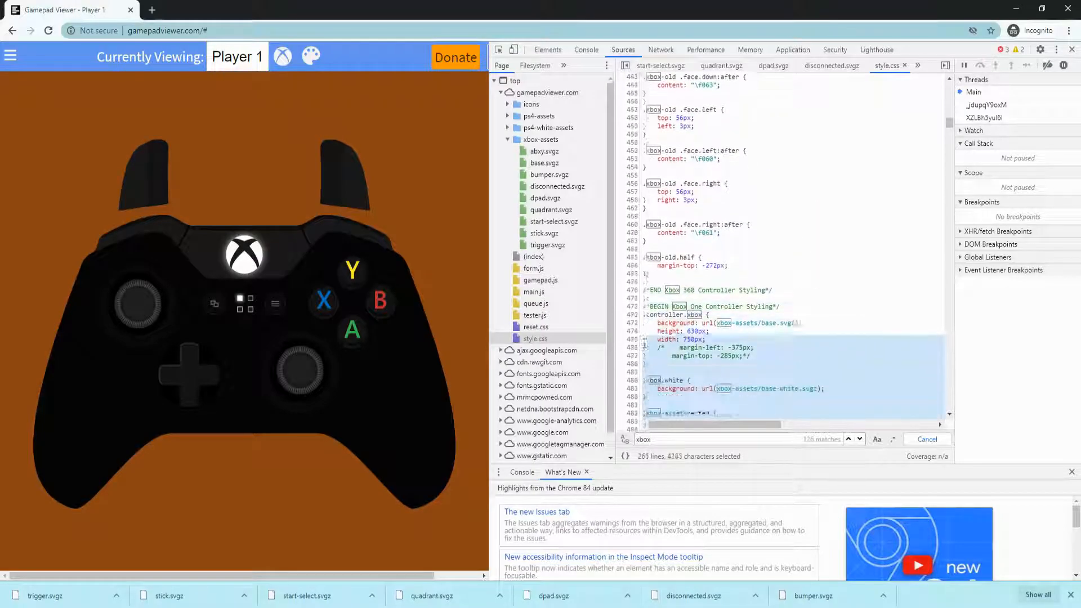
pyautogui.scroll(-8, 642, 338)
pyautogui.scroll(-7, 668, 335)
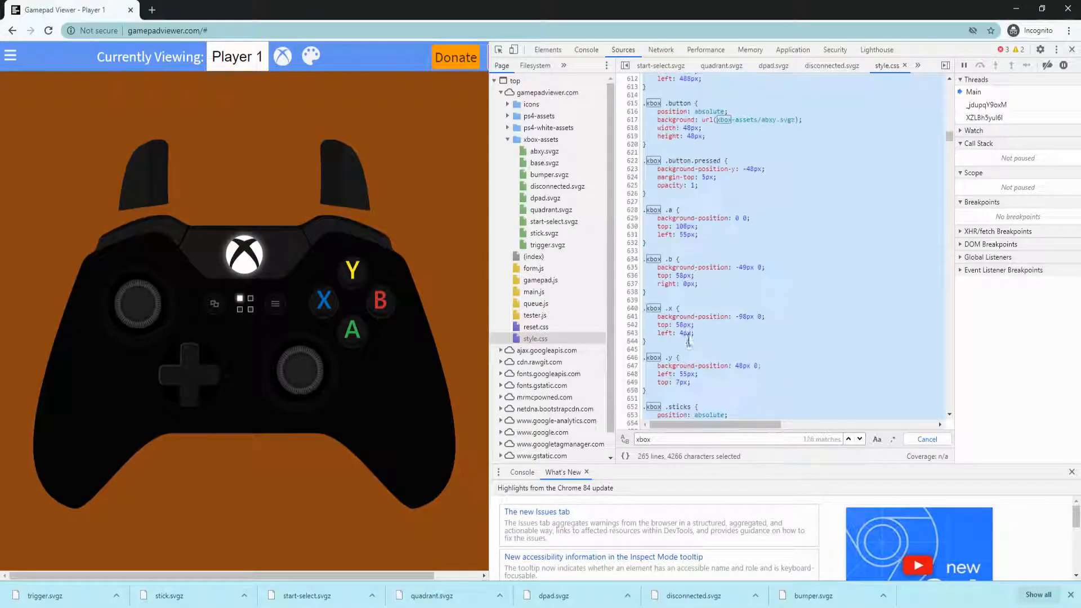
pyautogui.scroll(-7, 675, 333)
pyautogui.scroll(-8, 689, 332)
pyautogui.scroll(4, 701, 320)
pyautogui.scroll(2, 715, 304)
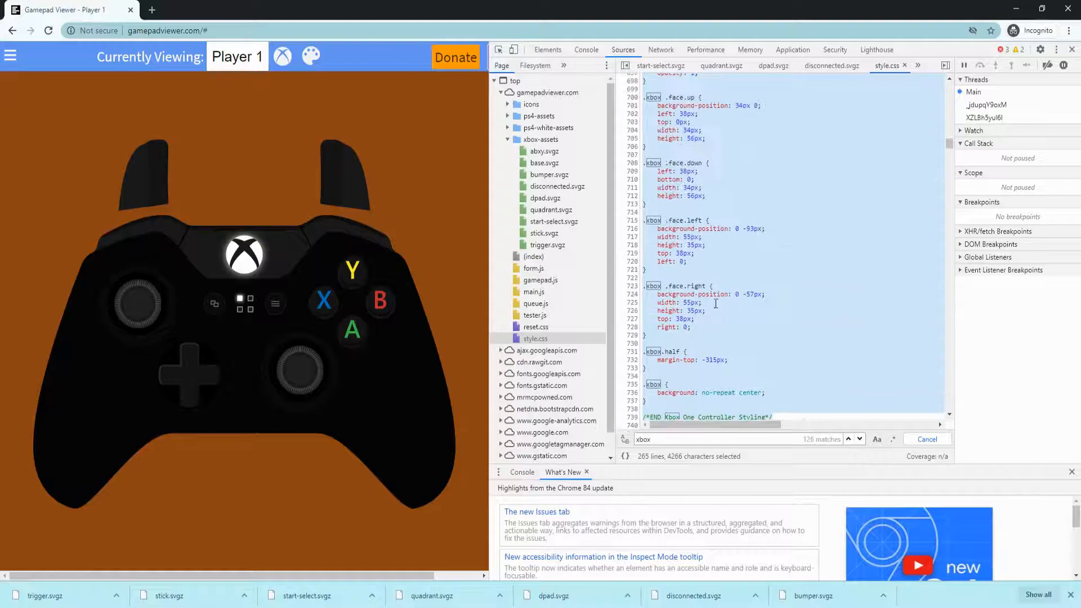
pyautogui.click(153, 10)
pyautogui.write('paste.ofcode.org')
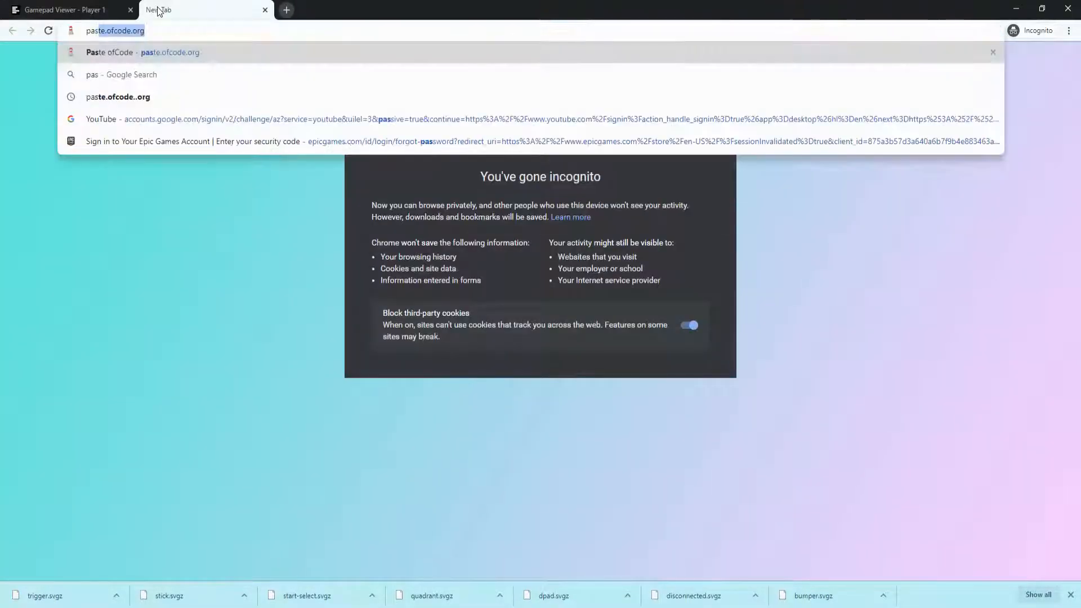
pyautogui.press('Return')
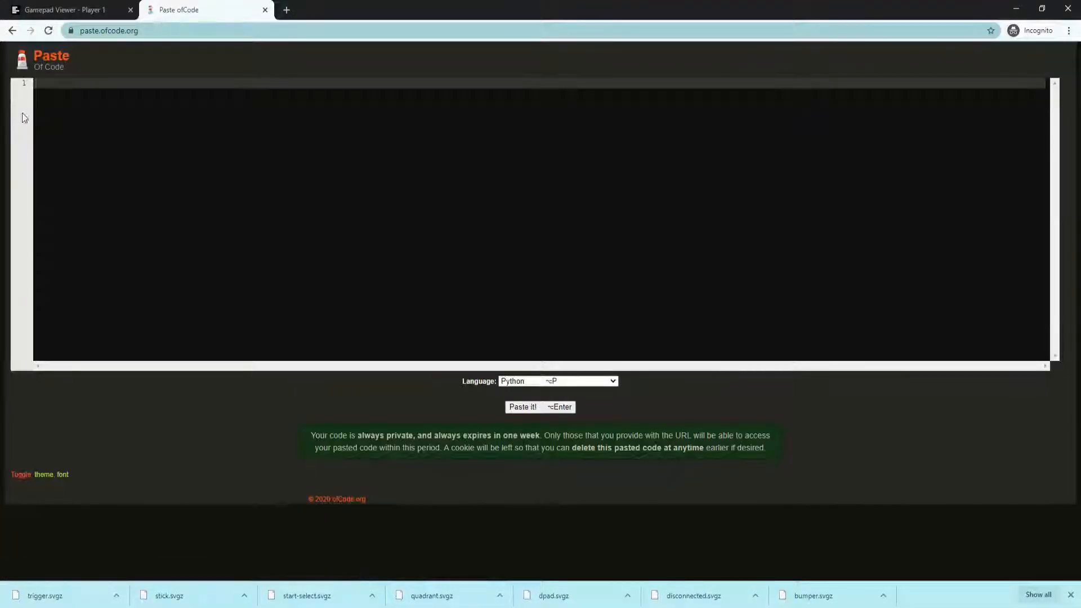
pyautogui.hotkey('ctrl', 'v')
pyautogui.hotkey('ctrl', 'Home')
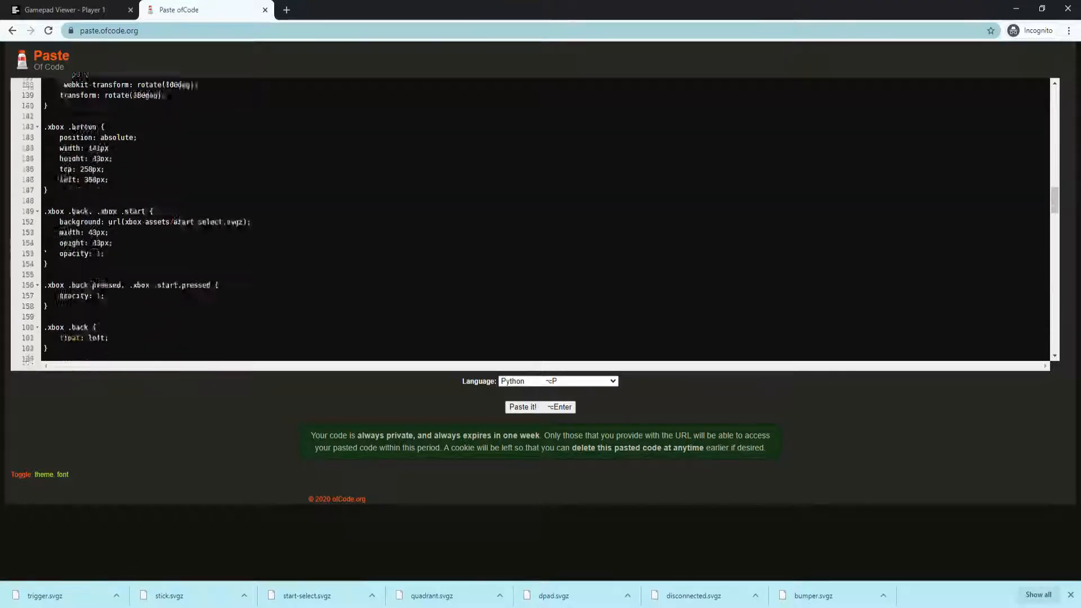
# Open imgur.com via a Google search in a new tab, then return to the Gamepad Viewer page
pyautogui.click(286, 9)
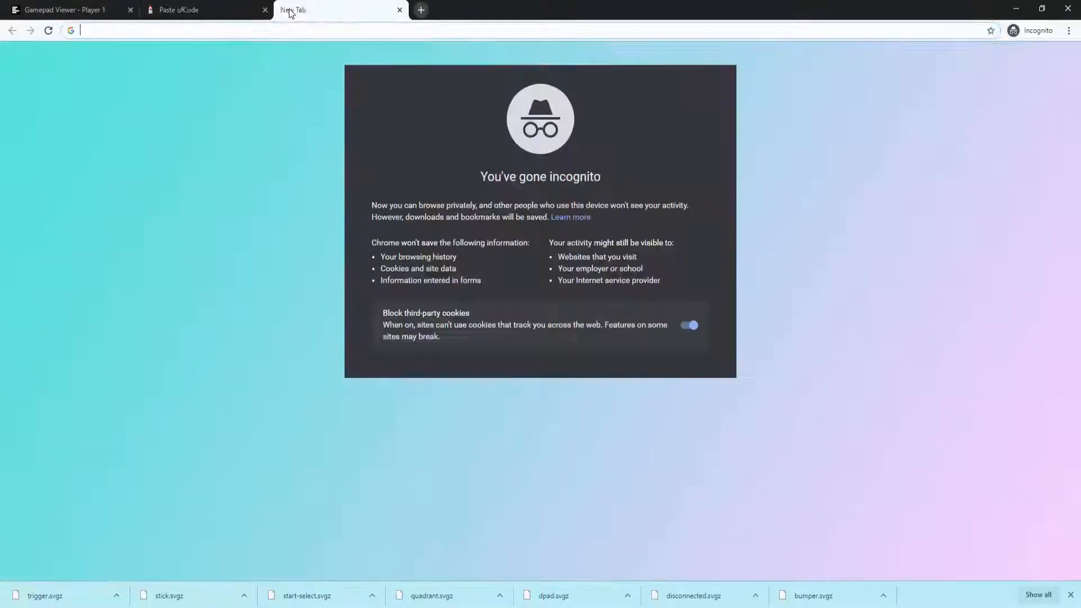
pyautogui.write('imgue')
pyautogui.press('Return')
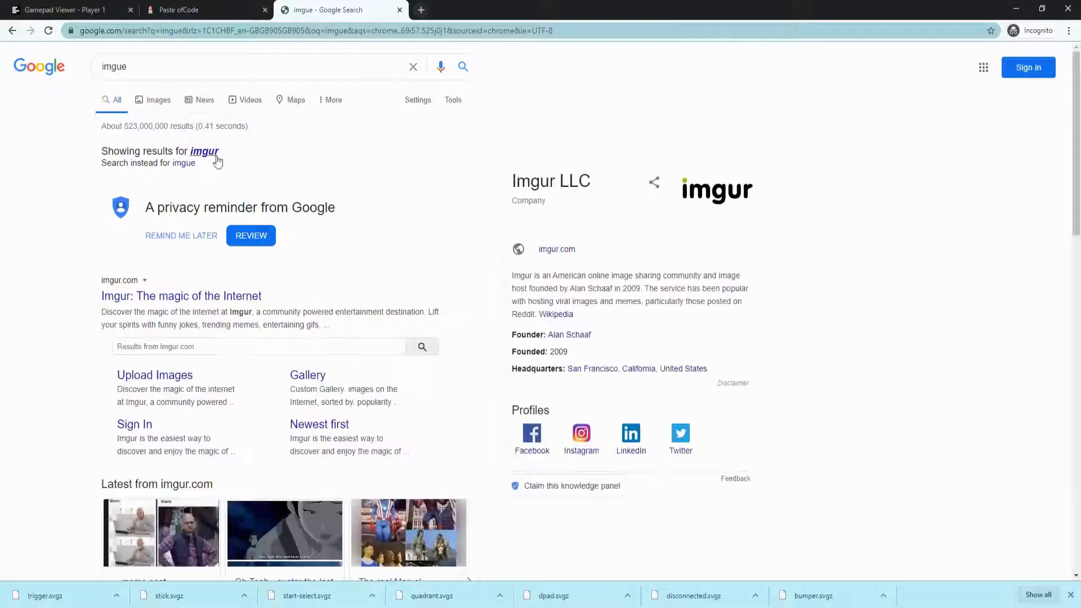
pyautogui.click(179, 296)
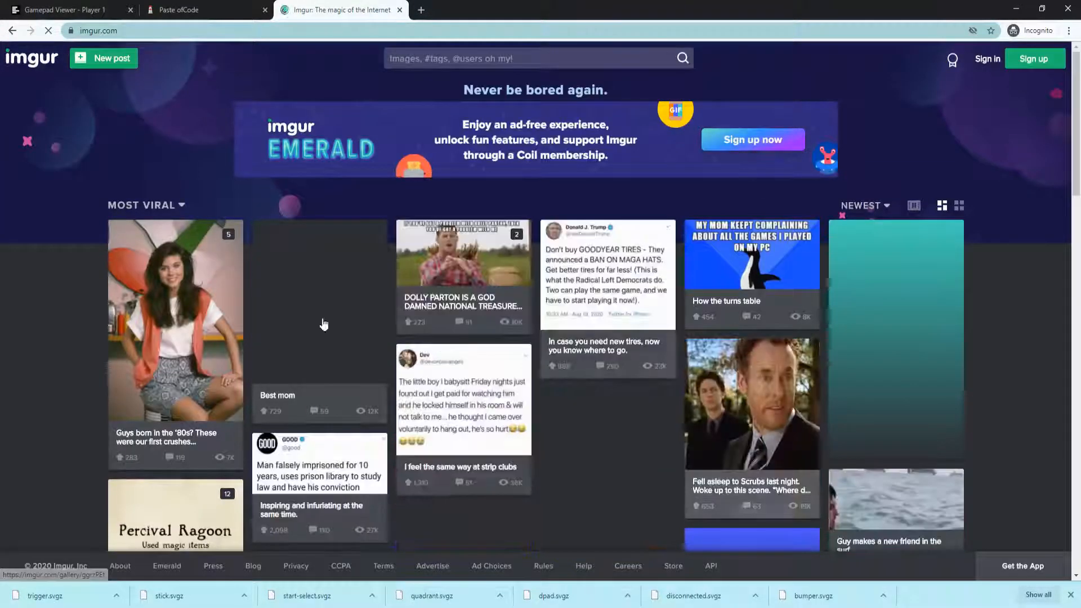
pyautogui.click(177, 9)
pyautogui.click(38, 6)
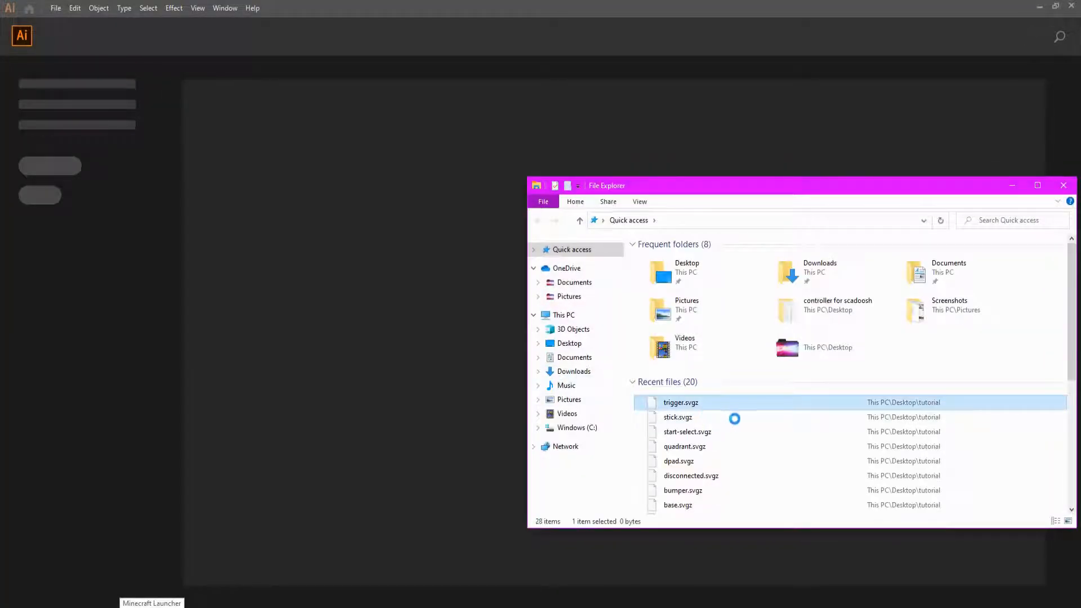
# Open the tutorial folder from trigger.svgz and permanently delete quadrant.svgz
pyautogui.rightClick(734, 417)
pyautogui.click(724, 380)
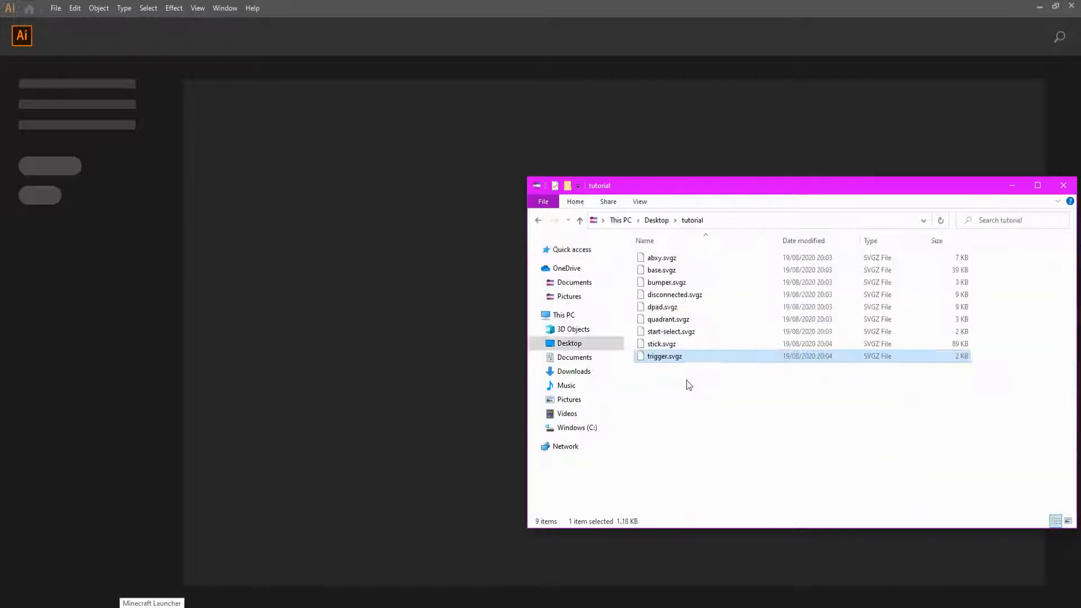
pyautogui.click(660, 321)
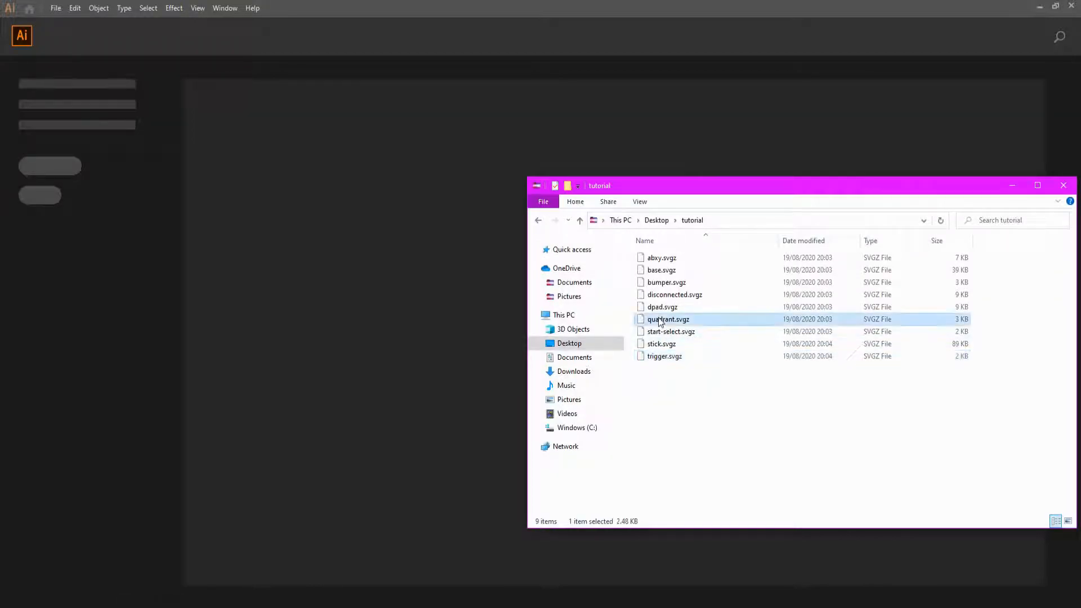
pyautogui.hotkey('shift', 'Delete')
pyautogui.press('Return')
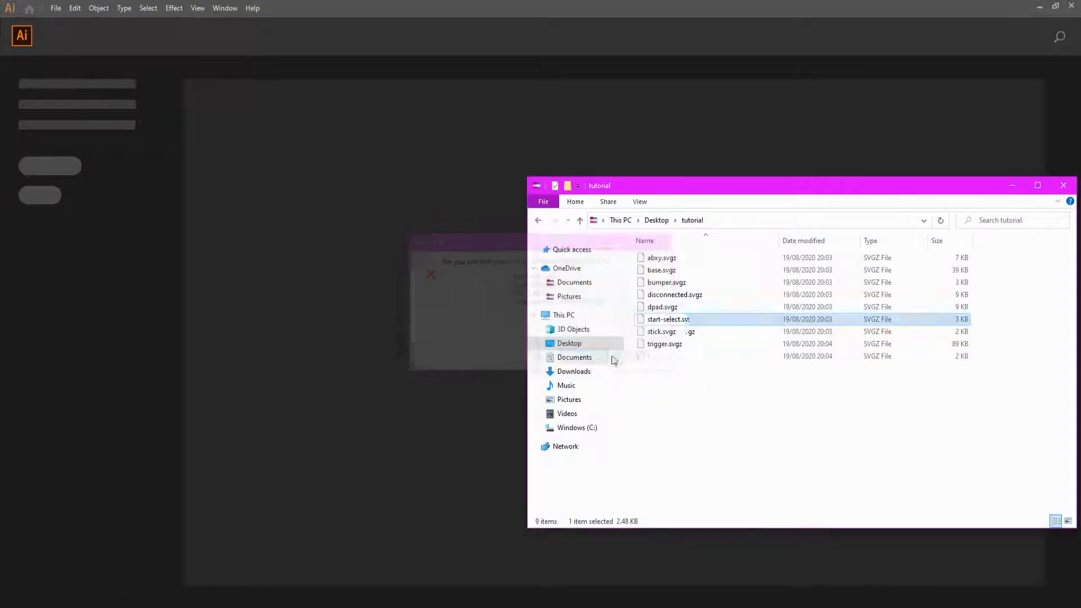
# Drag all eight remaining svgz files into Illustrator and close File Explorer
pyautogui.hotkey('ctrl', 'a')
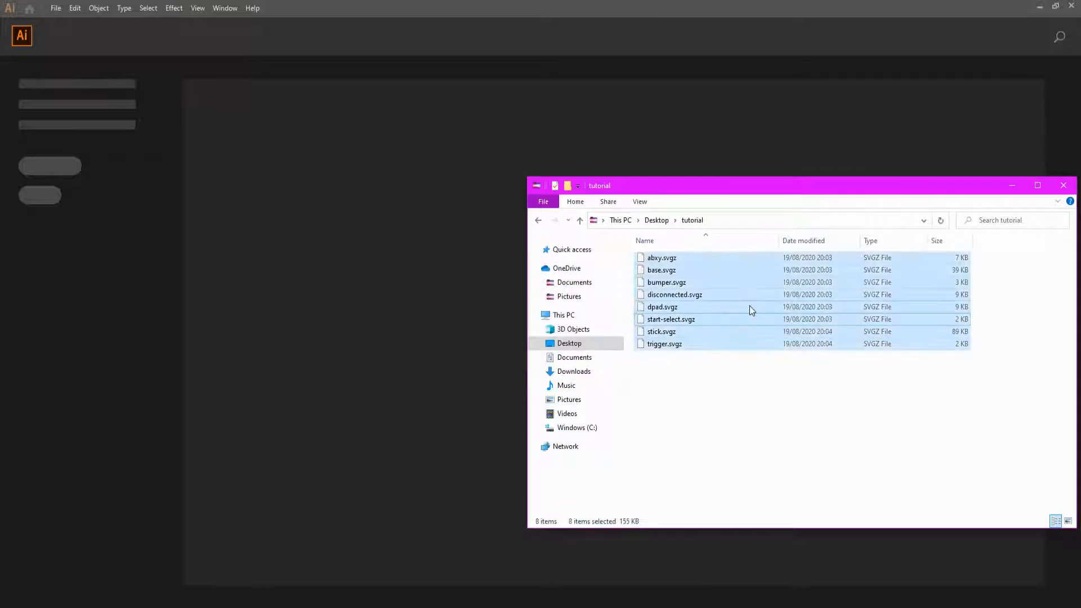
pyautogui.moveTo(749, 306); pyautogui.dragTo(331, 254)
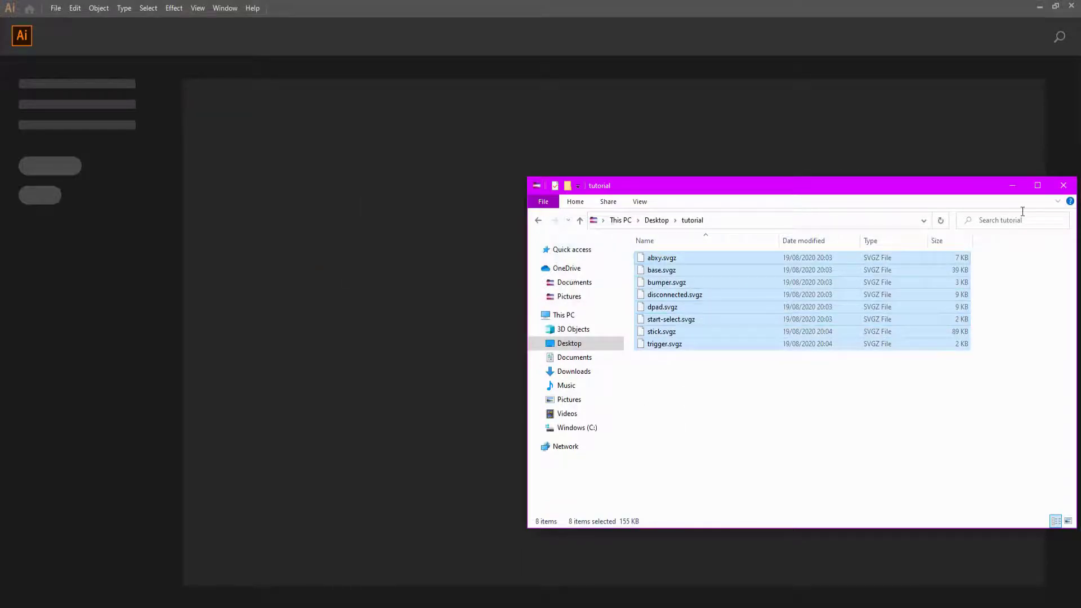
pyautogui.click(1068, 186)
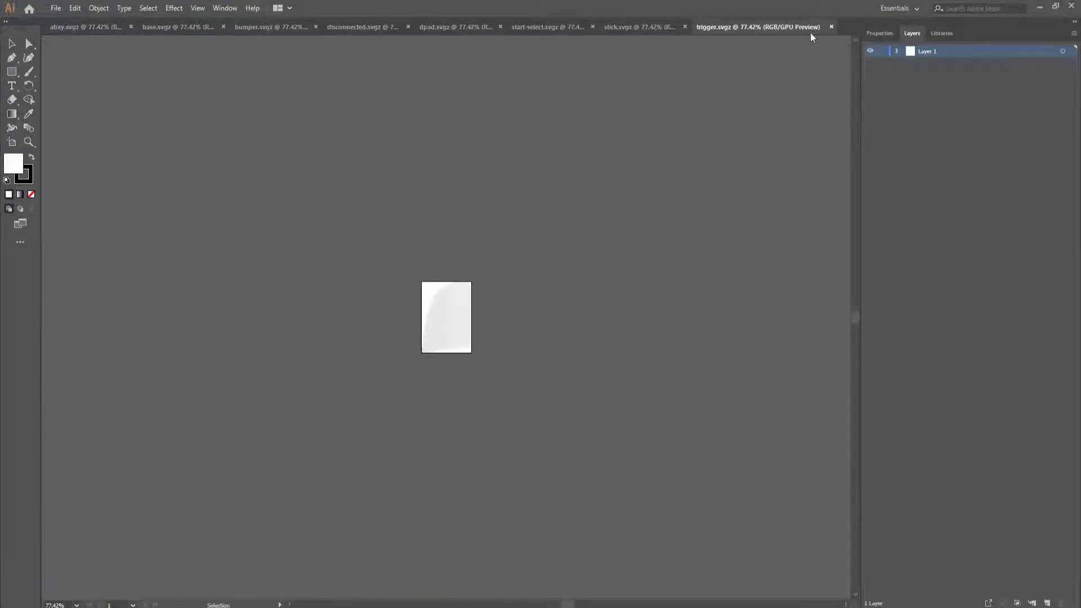
# Drag the base.svgz document tab to first position, view it, then switch to the browser
pyautogui.moveTo(165, 29); pyautogui.dragTo(63, 27)
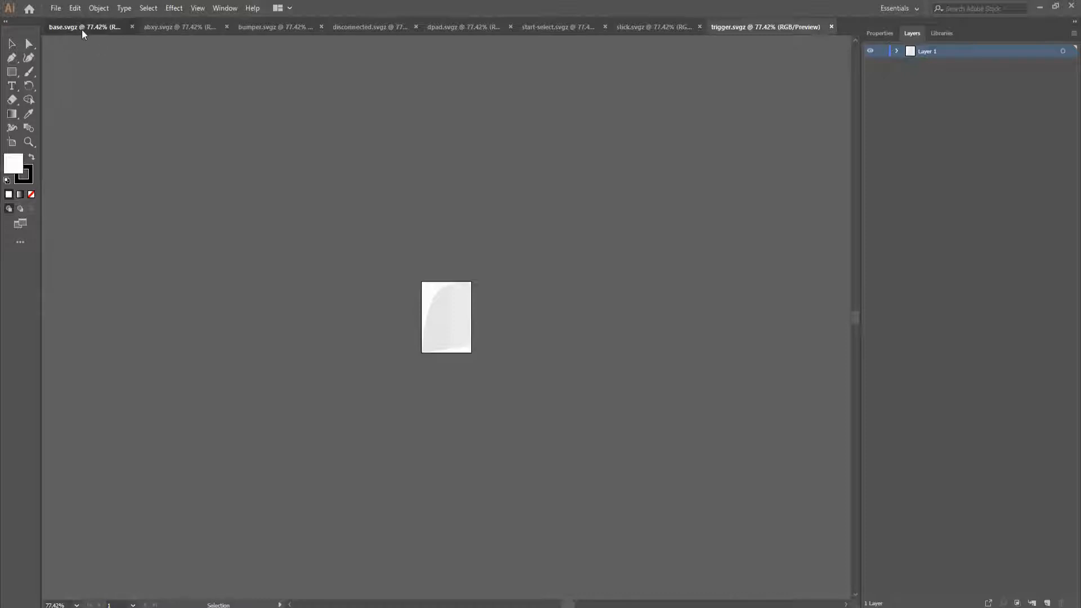
pyautogui.click(83, 30)
pyautogui.hotkey('alt', 'Tab')
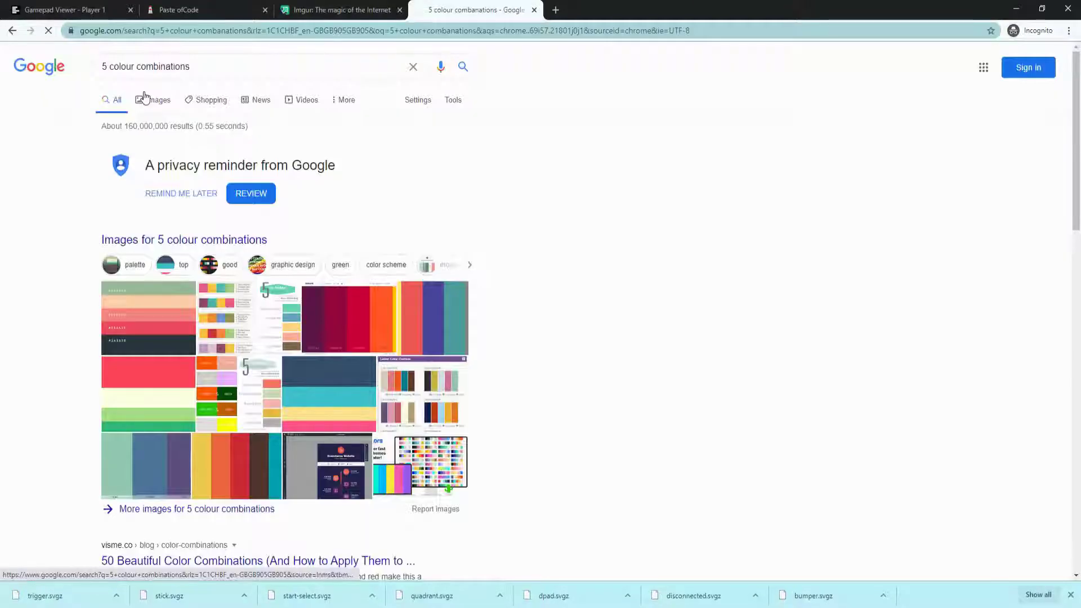
# In Google Images for 5 colour combinations, copy the green-to-purple schemecolor palette image
pyautogui.click(144, 99)
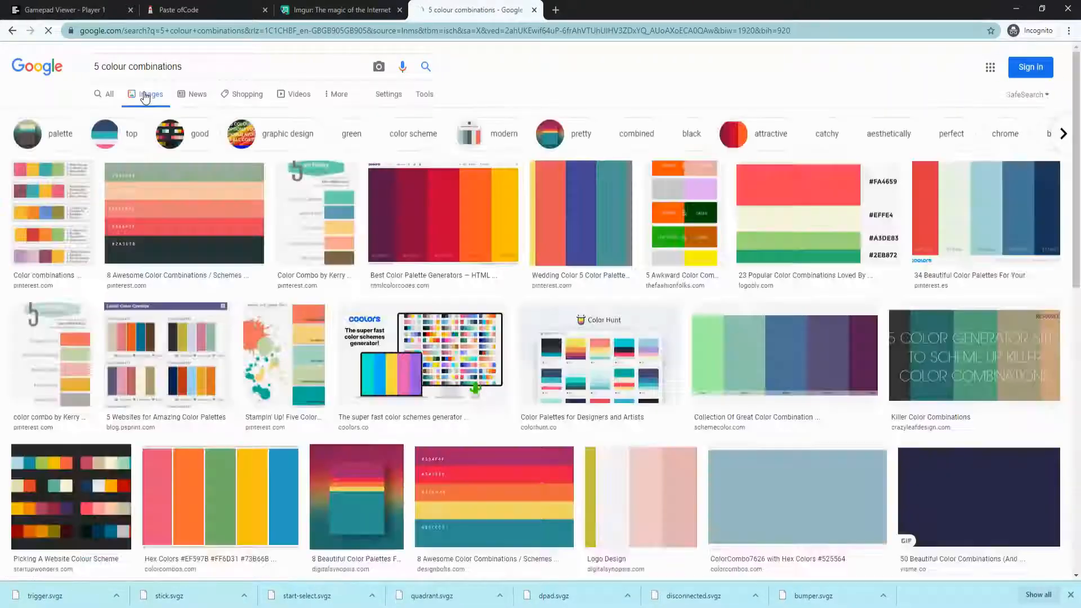
pyautogui.scroll(-1, 253, 169)
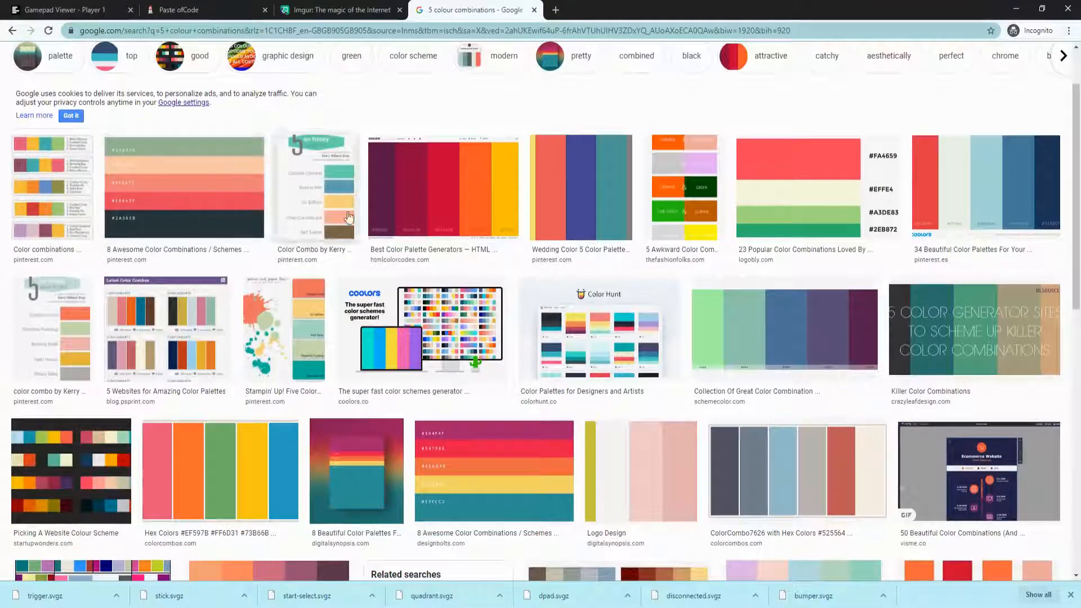
pyautogui.click(397, 186)
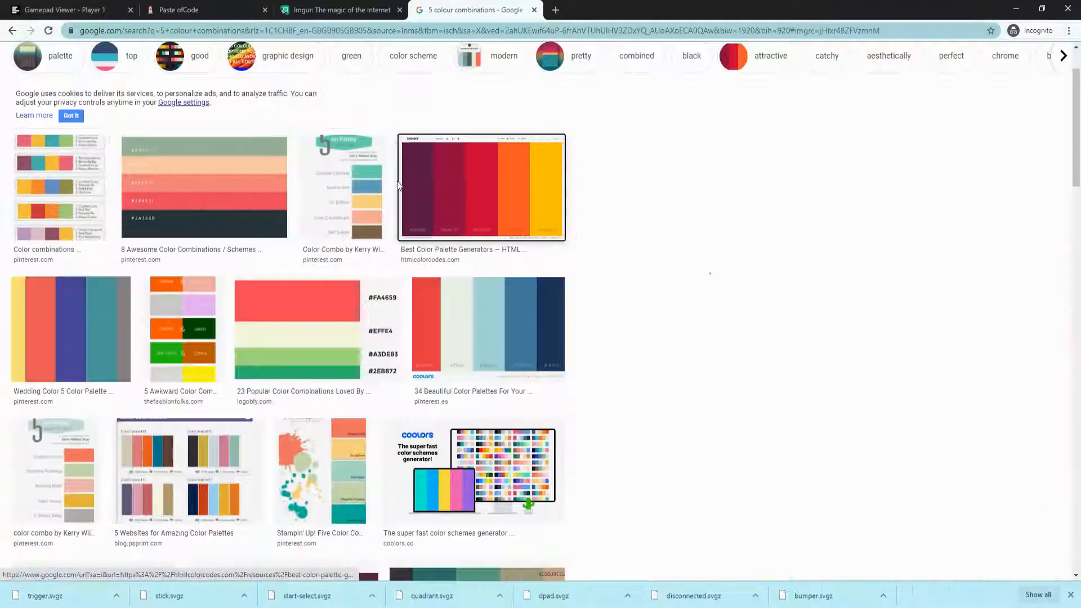
pyautogui.scroll(-2, 260, 205)
pyautogui.scroll(-2, 259, 205)
pyautogui.click(259, 205)
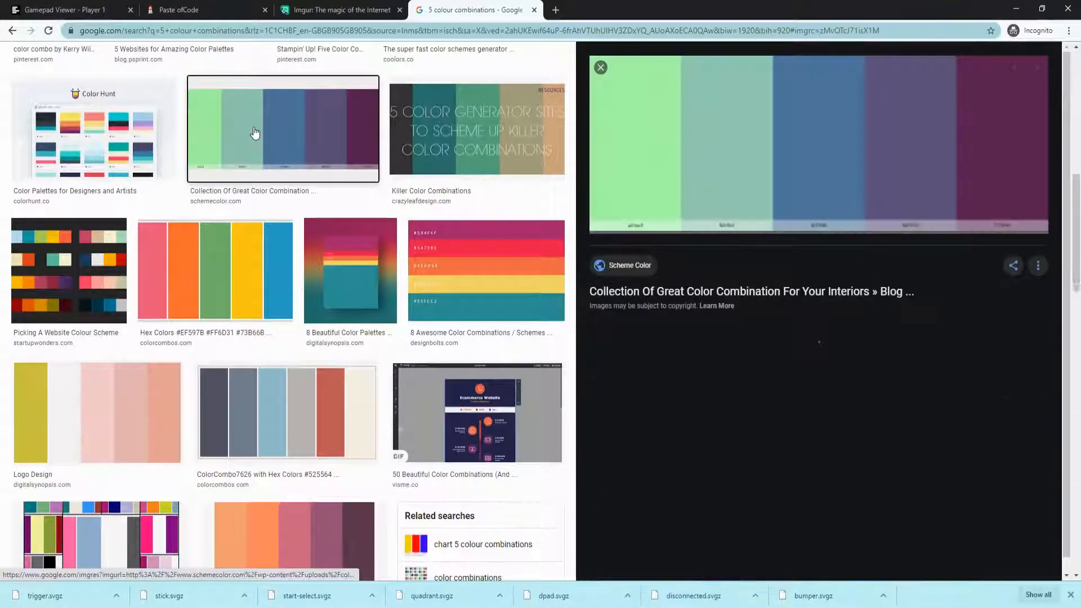
pyautogui.rightClick(698, 154)
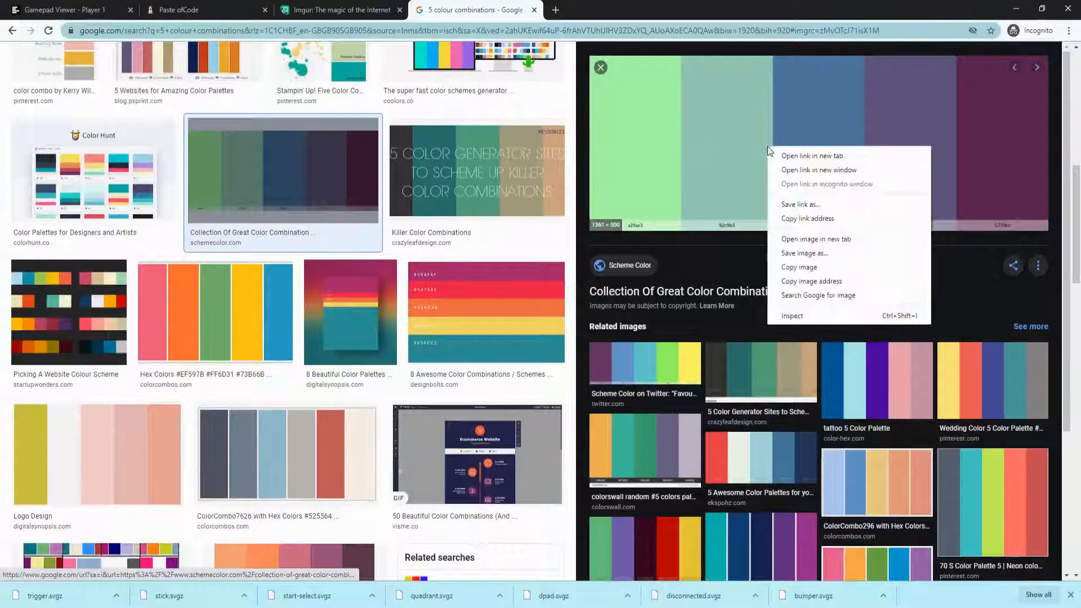
pyautogui.click(809, 265)
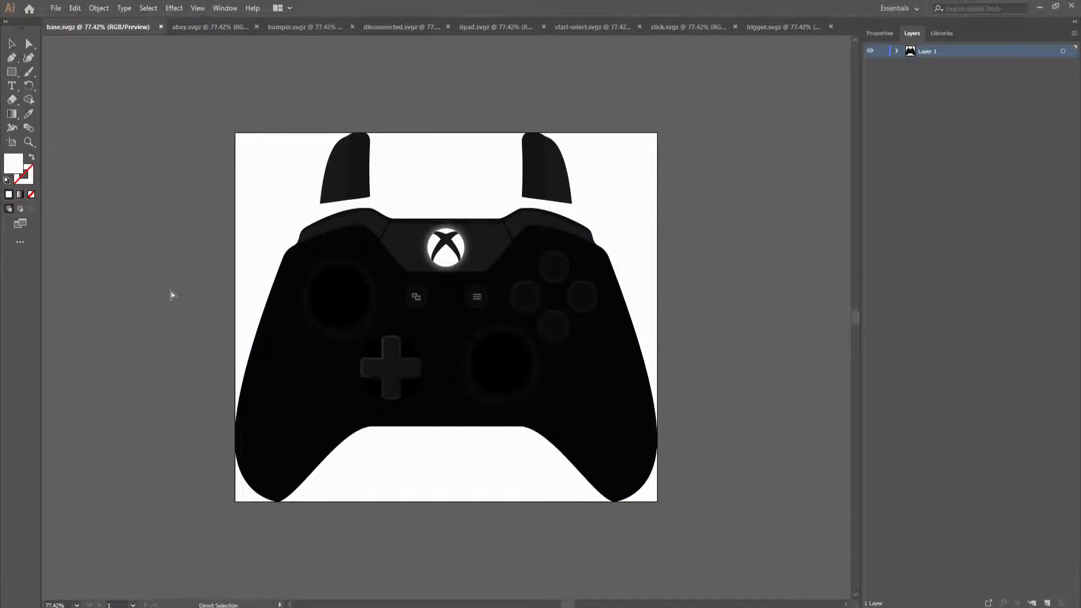
# Paste the palette, drag it off the artboard, and select the controller body path for recolouring
pyautogui.hotkey('ctrl', 'v')
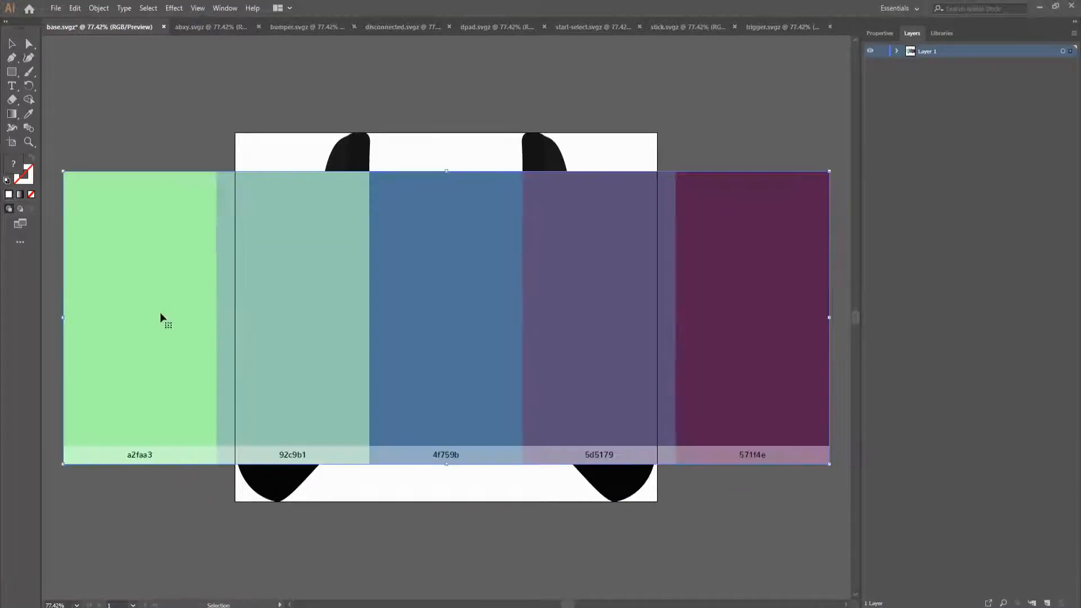
pyautogui.hscroll(5, 209, 368)
pyautogui.scroll(3, 217, 430)
pyautogui.hscroll(-2, 312, 422)
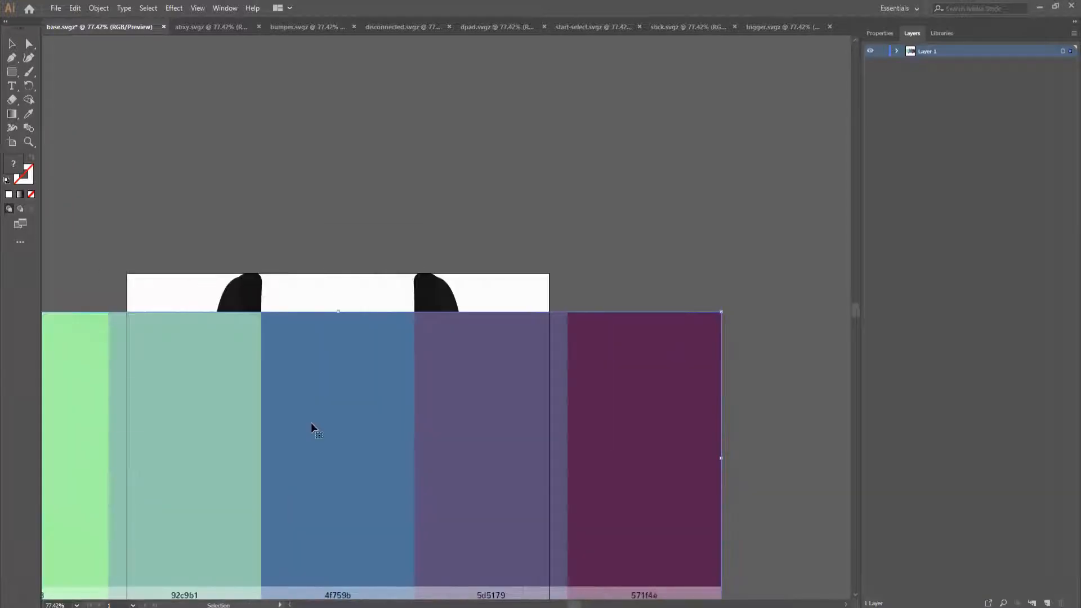
pyautogui.scroll(4, 315, 434)
pyautogui.hscroll(5, 324, 512)
pyautogui.hscroll(-6, 369, 542)
pyautogui.scroll(-5, 369, 542)
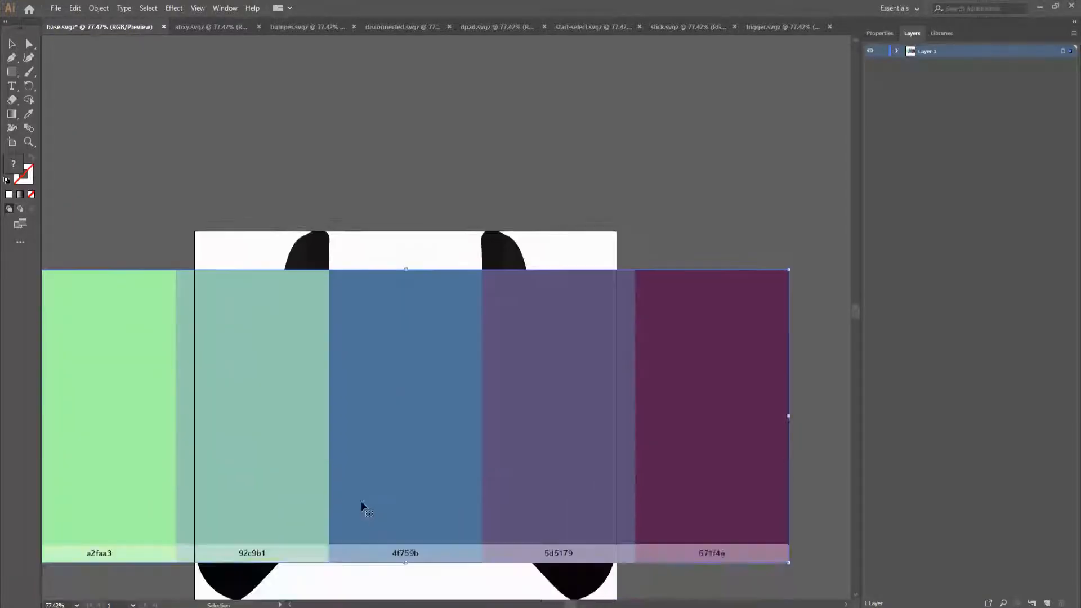
pyautogui.moveTo(334, 456); pyautogui.dragTo(394, 144)
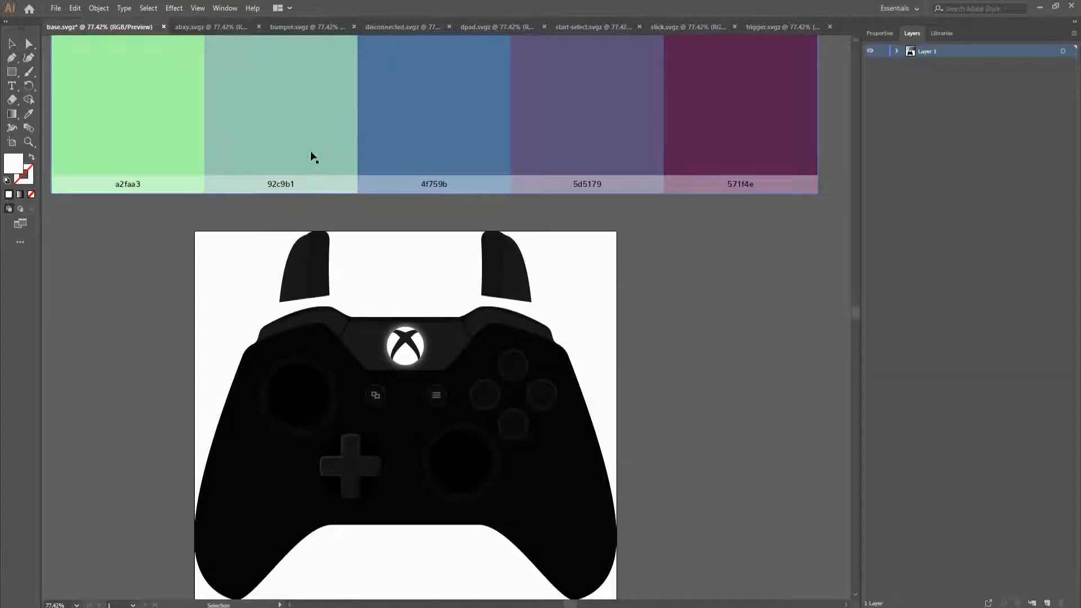
pyautogui.scroll(-2, 311, 157)
pyautogui.keyDown('shift'); pyautogui.click(388, 446); pyautogui.keyUp('shift')
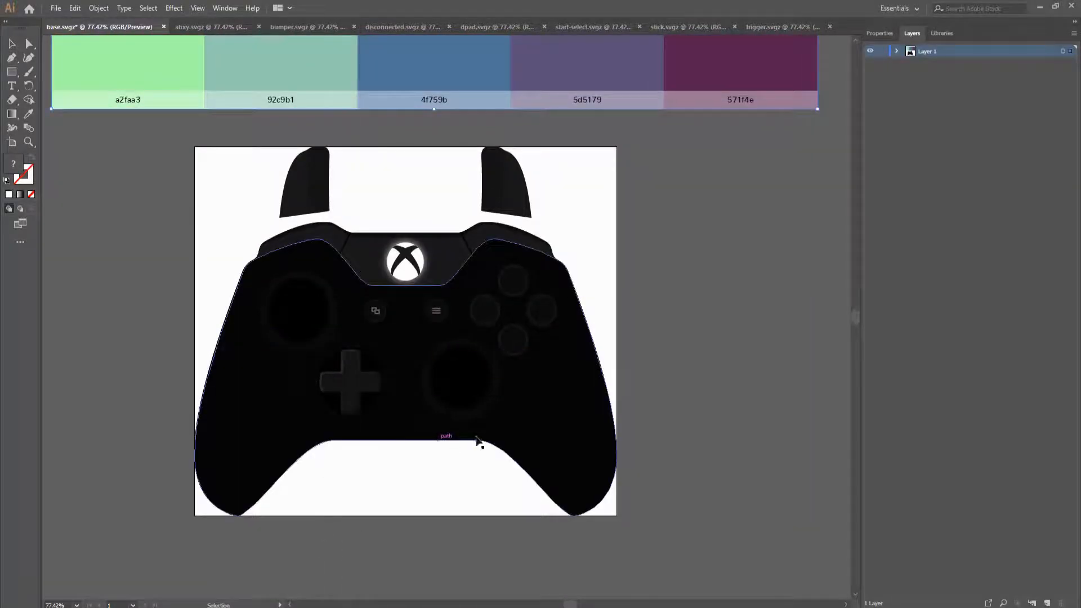
pyautogui.scroll(-2, 352, 120)
pyautogui.hotkey('ctrl', 'z')
pyautogui.press('a')
pyautogui.click(483, 366)
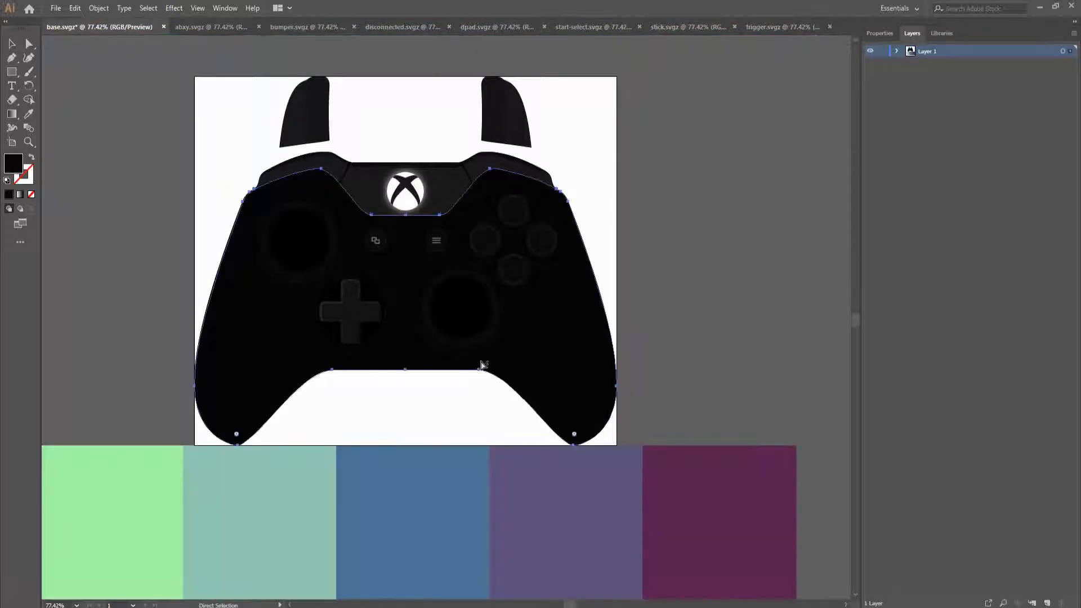
pyautogui.press('v')
pyautogui.press('i')
pyautogui.scroll(-1, 541, 439)
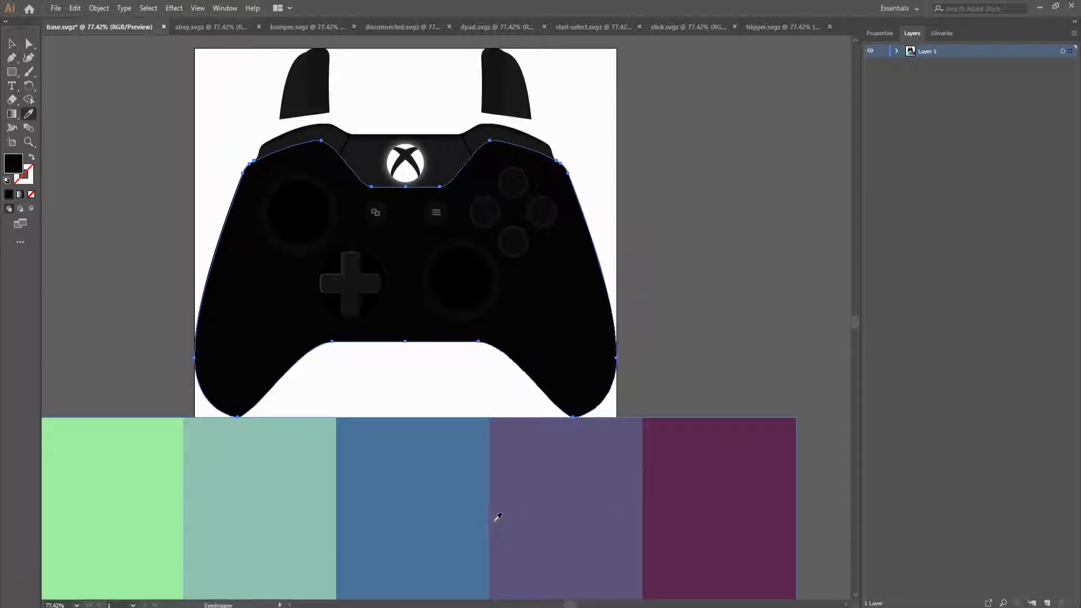
# Eyedropper the 4f759b blue onto the body, then delete the dark circle behind the d-pad
pyautogui.click(406, 501)
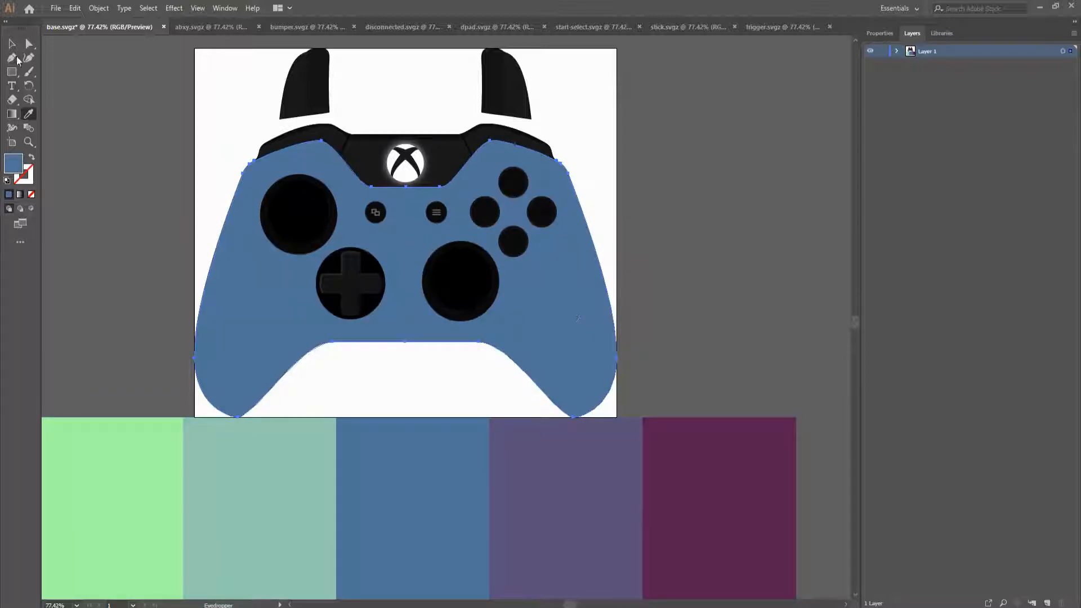
pyautogui.click(12, 43)
pyautogui.press('a')
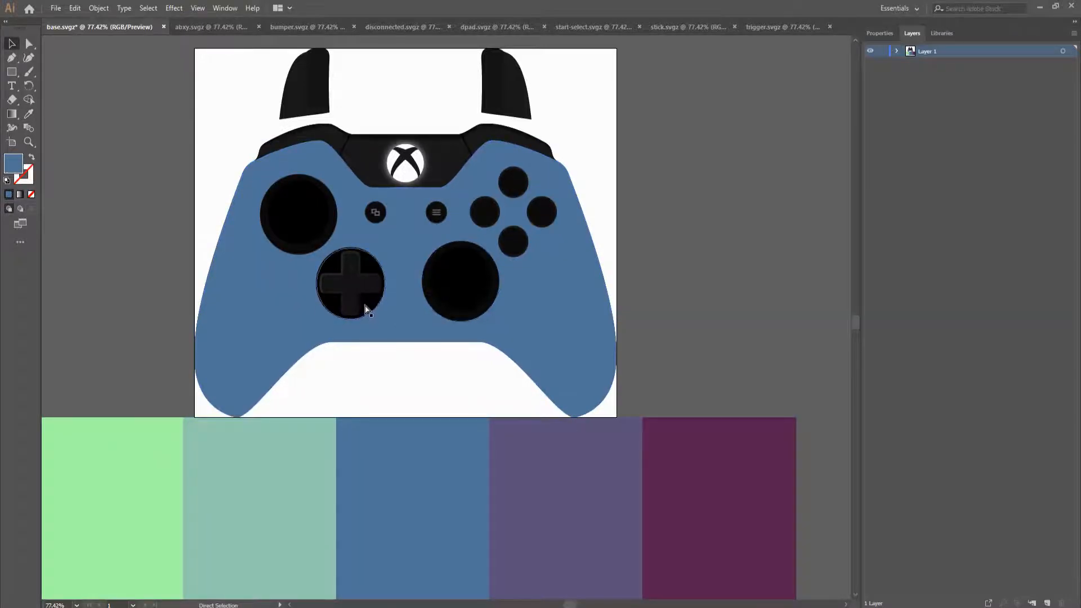
pyautogui.hotkey('ctrl', 'shift', '[')
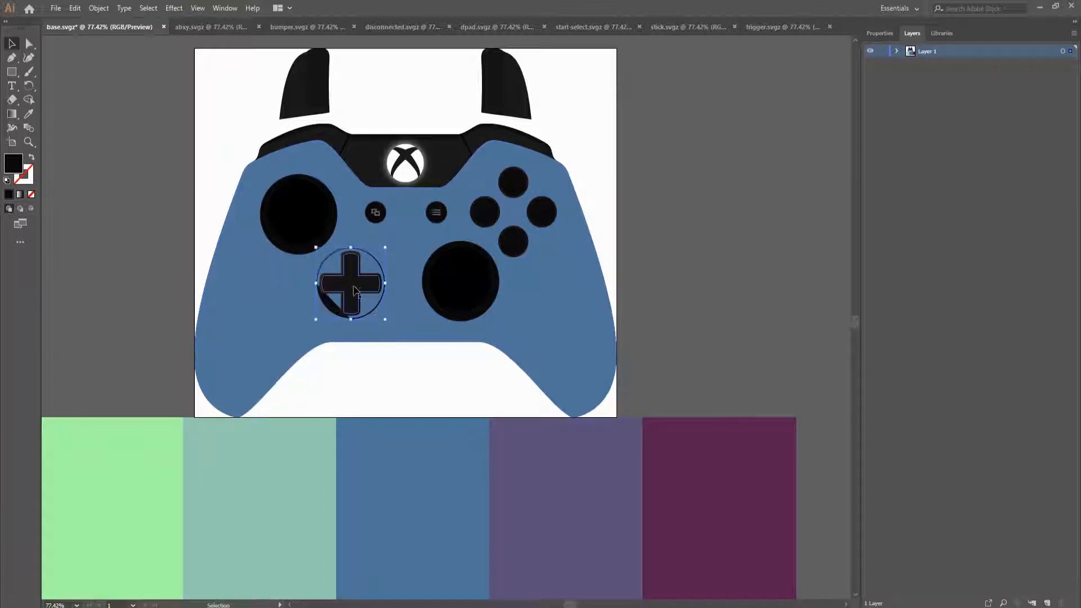
pyautogui.press('a')
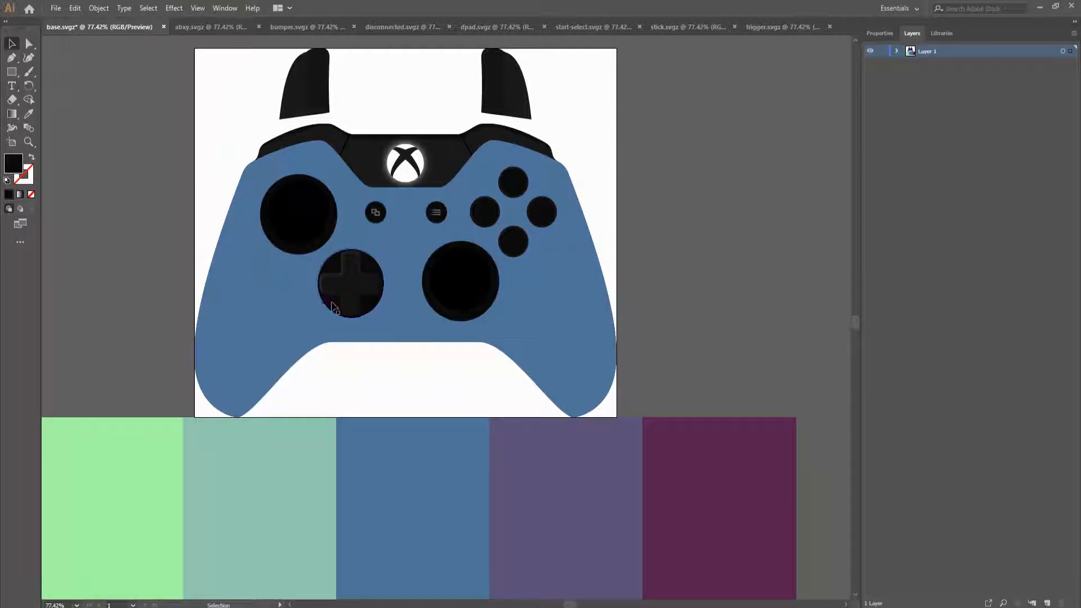
pyautogui.press('Delete')
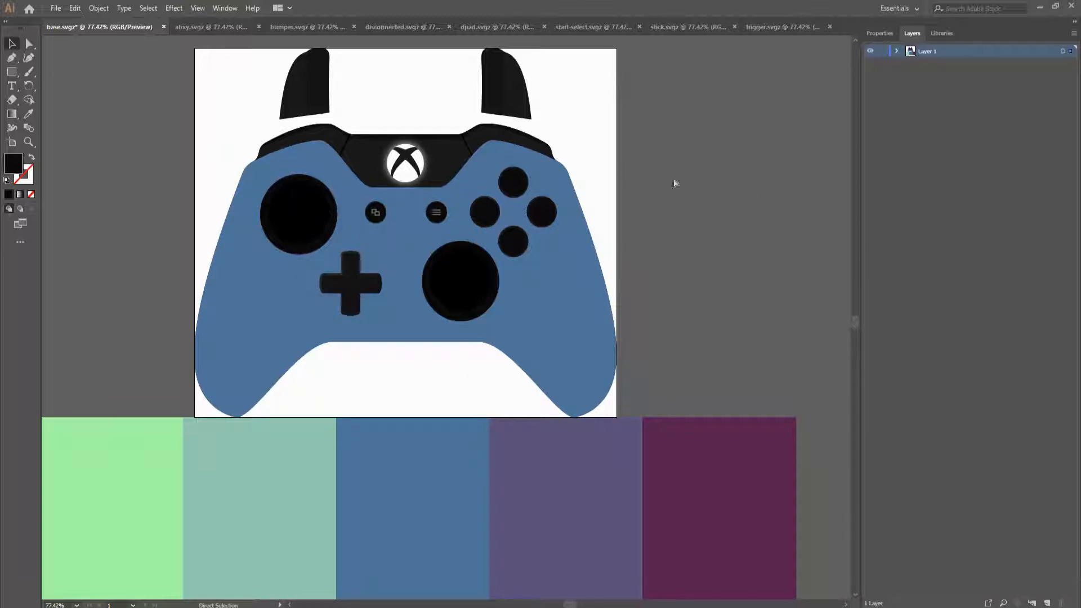
# Fill both bumpers light green (a2faa3) and give their outline strips the teal 92c9b1
pyautogui.click(302, 144)
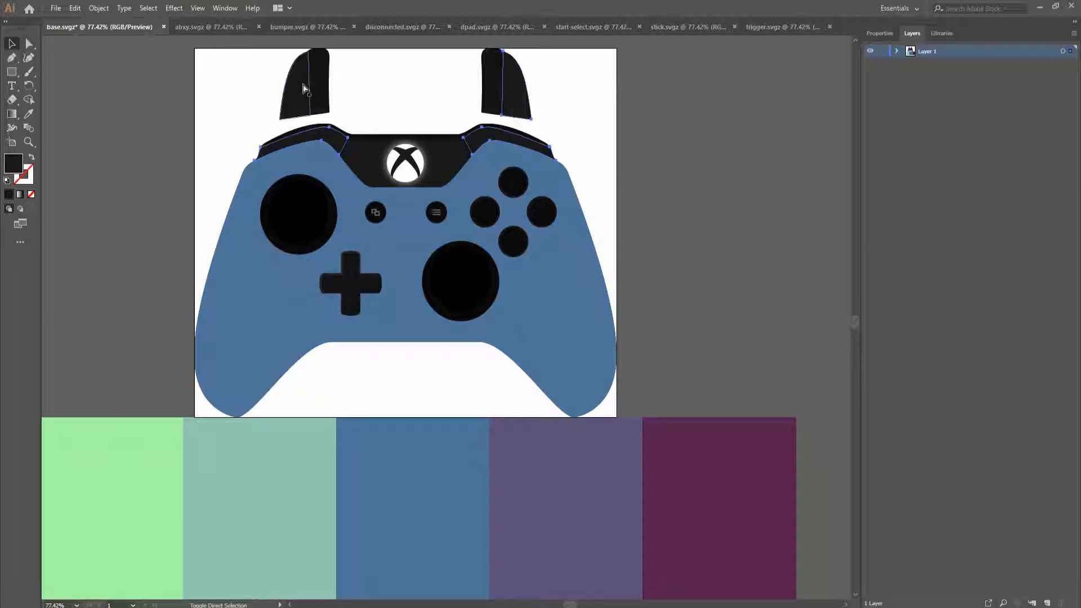
pyautogui.press('i')
pyautogui.click(117, 480)
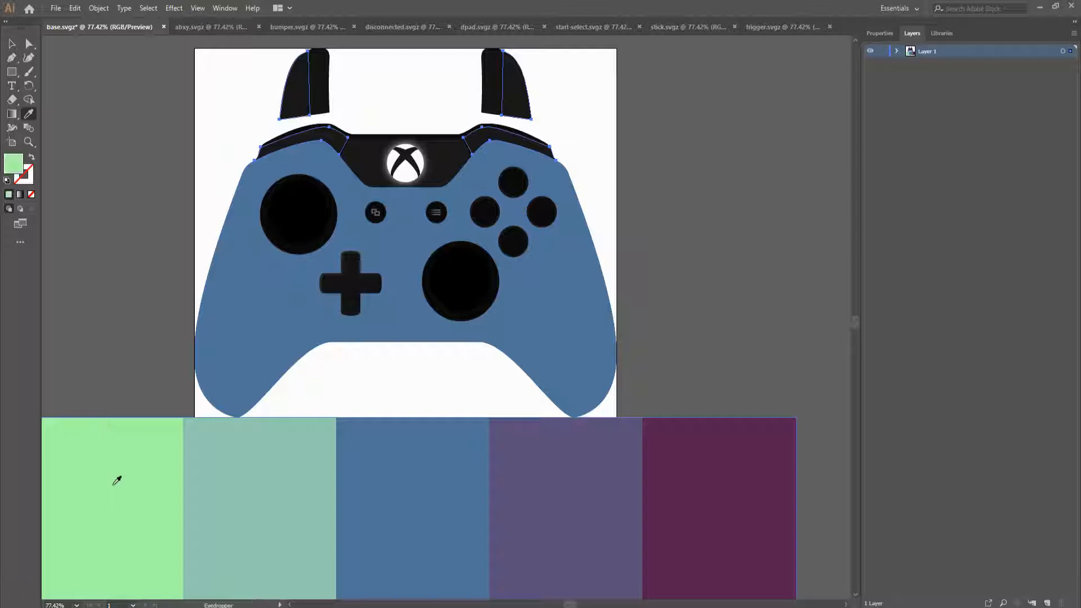
pyautogui.hotkey('ctrl', 'shift', 'a')
pyautogui.click(297, 135)
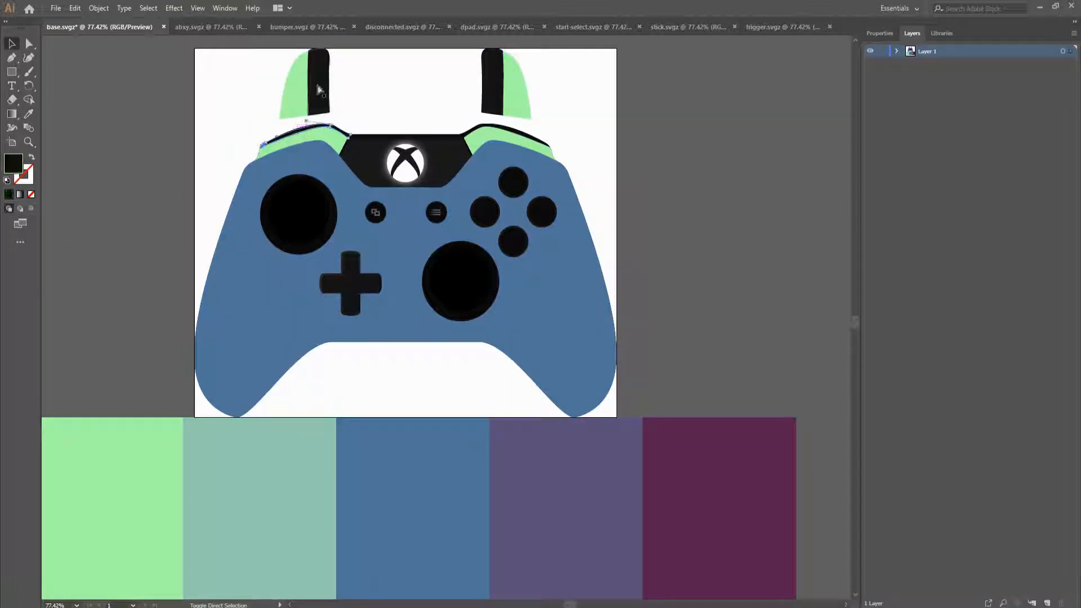
pyautogui.keyDown('shift'); pyautogui.click(503, 110); pyautogui.keyUp('shift')
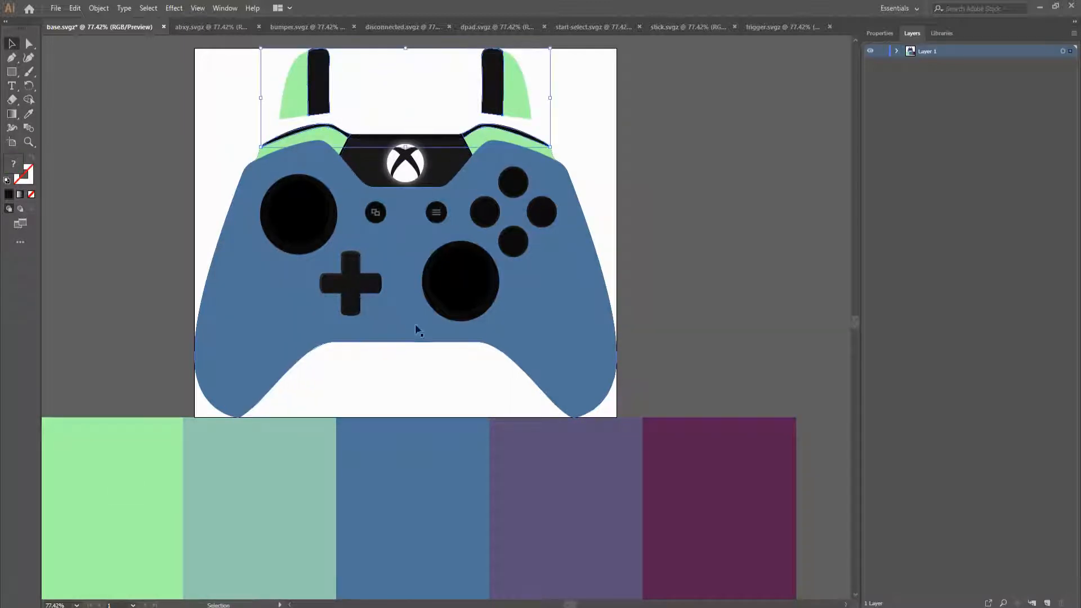
pyautogui.press('i')
pyautogui.click(287, 460)
pyautogui.hotkey('ctrl', 'shift', 'a')
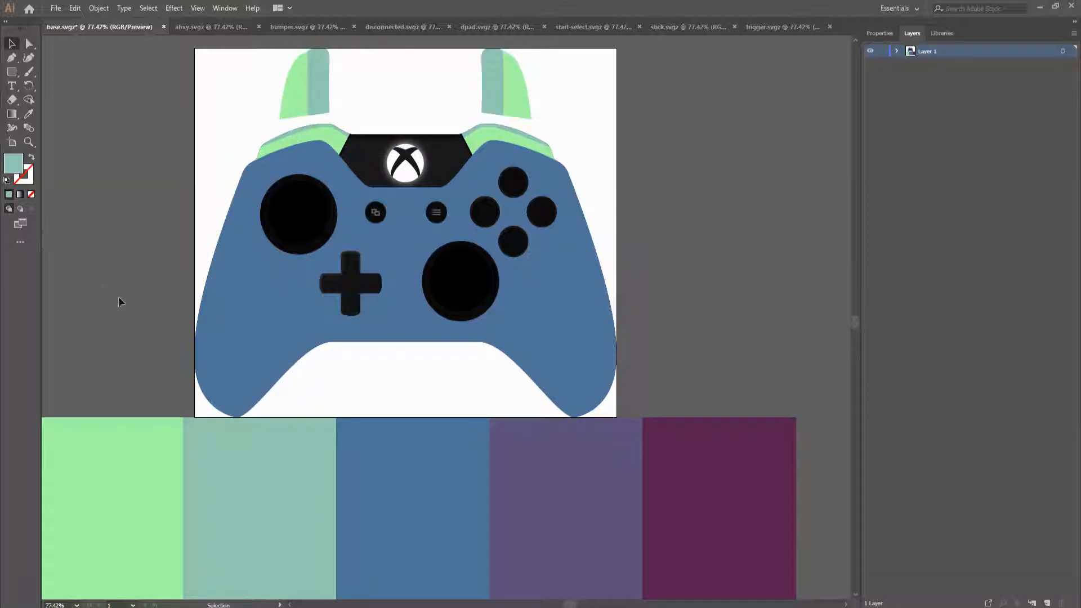
# Make the top panel around the Xbox logo light green with a teal top strip, then move the palette up over the artboard
pyautogui.press('a')
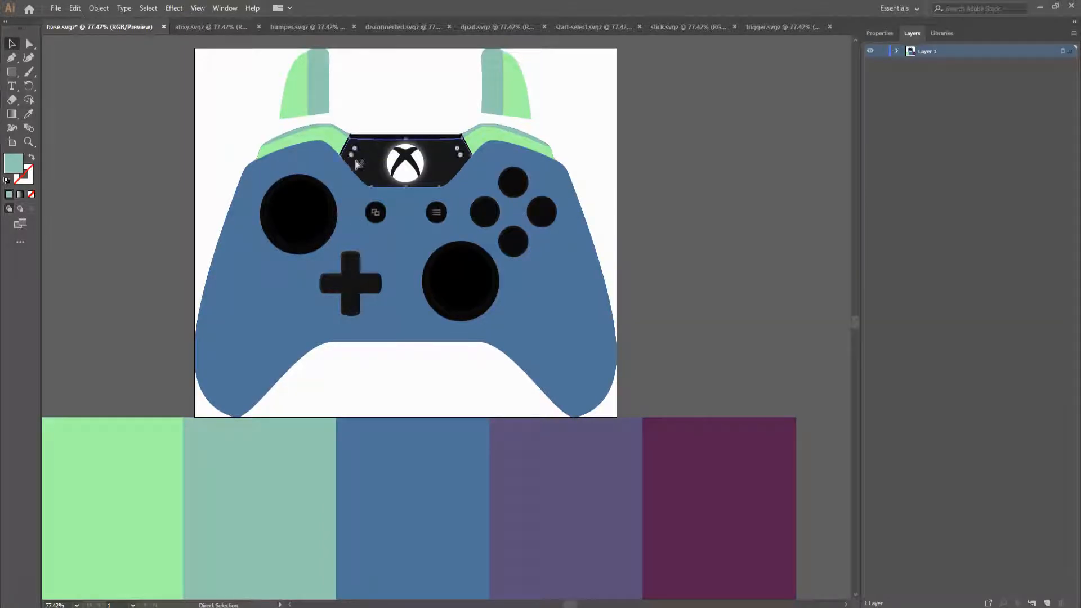
pyautogui.click(357, 164)
pyautogui.press('i')
pyautogui.click(124, 493)
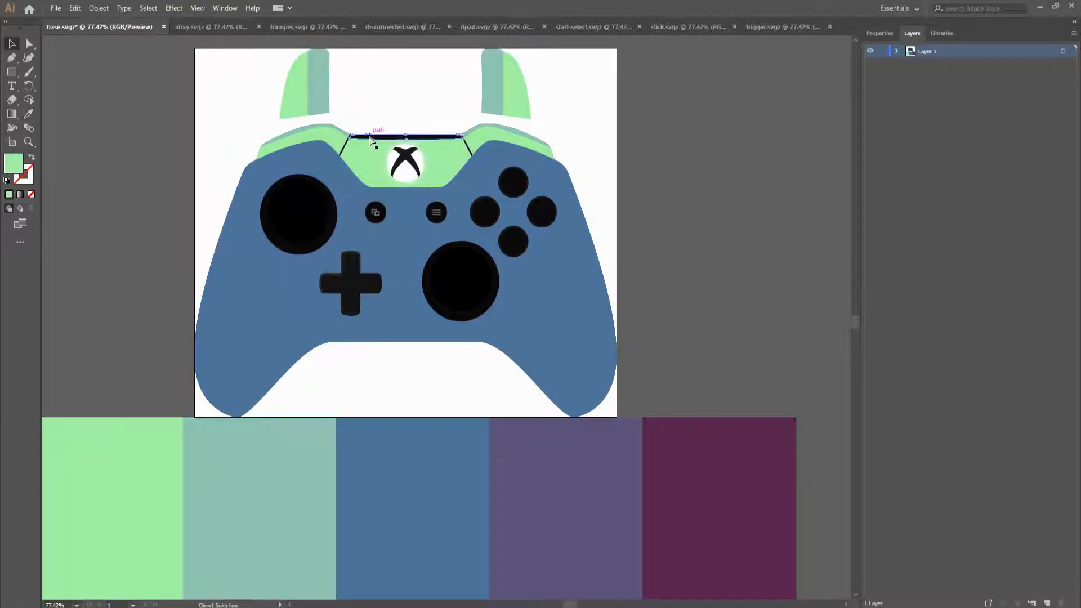
pyautogui.click(372, 142)
pyautogui.press('i')
pyautogui.click(227, 482)
pyautogui.hotkey('ctrl', 'shift', 'a')
pyautogui.press('v')
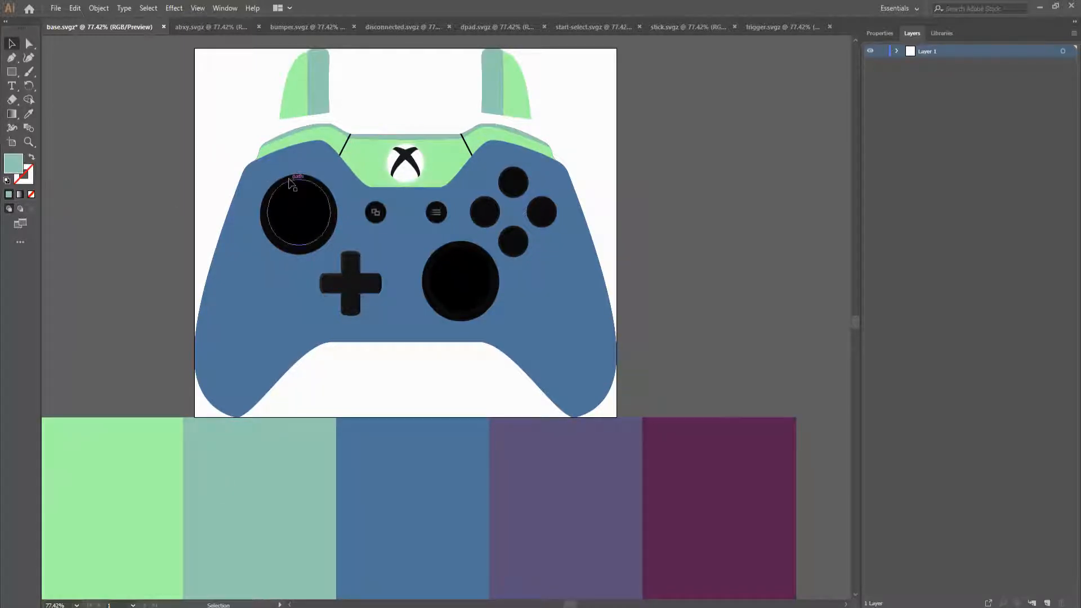
pyautogui.moveTo(270, 488); pyautogui.dragTo(261, 243)
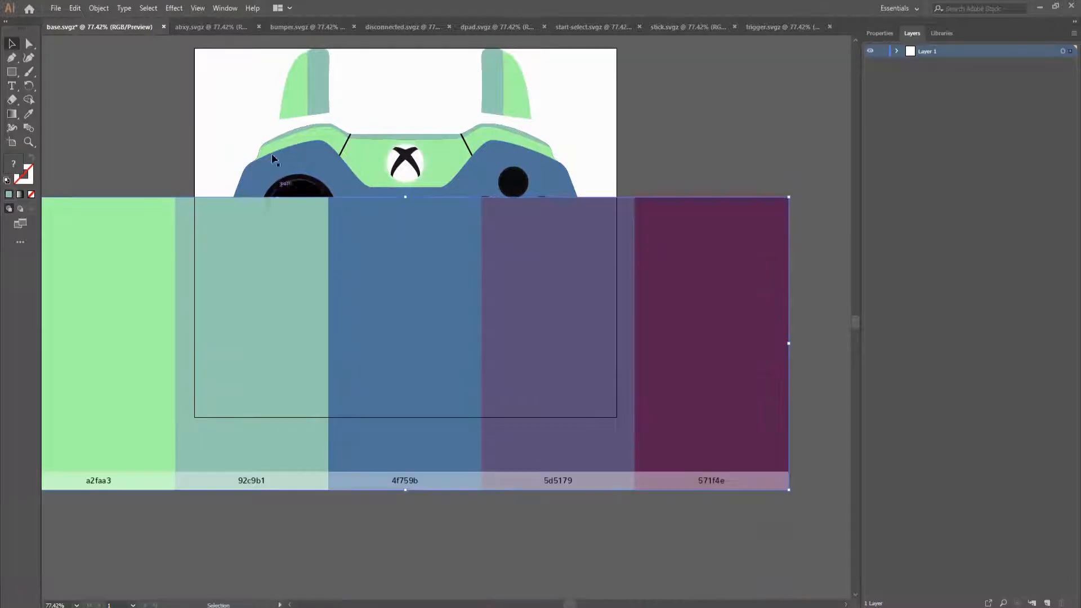
# Zoom in on the small black line beside the top panel and recolour it teal
pyautogui.click(344, 145)
pyautogui.hotkey('ctrl', '=')
pyautogui.hotkey('ctrl', '=')
pyautogui.hotkey('ctrl', '=')
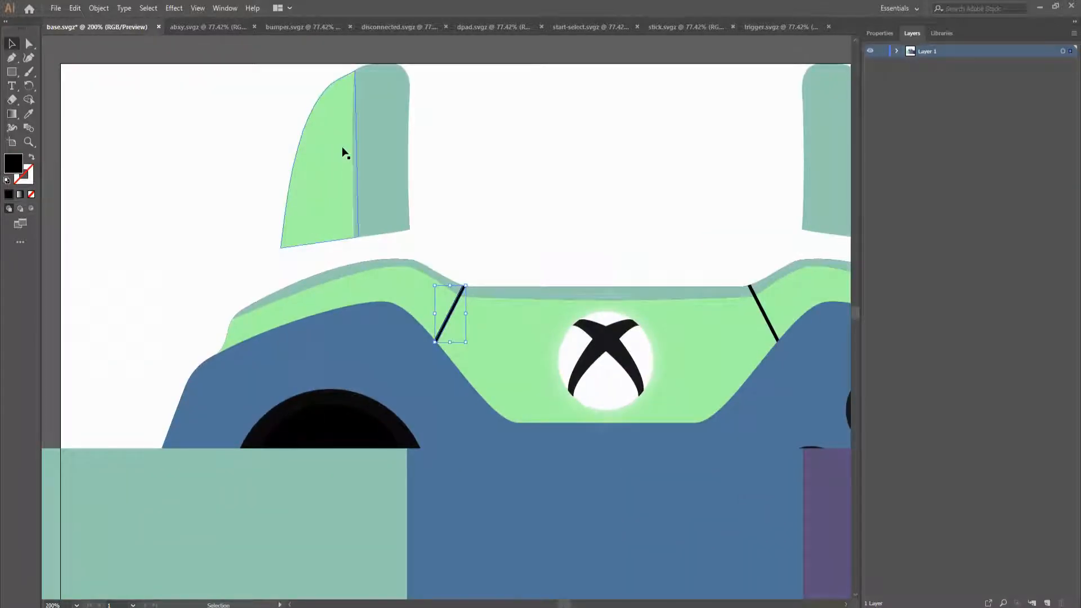
pyautogui.click(511, 142)
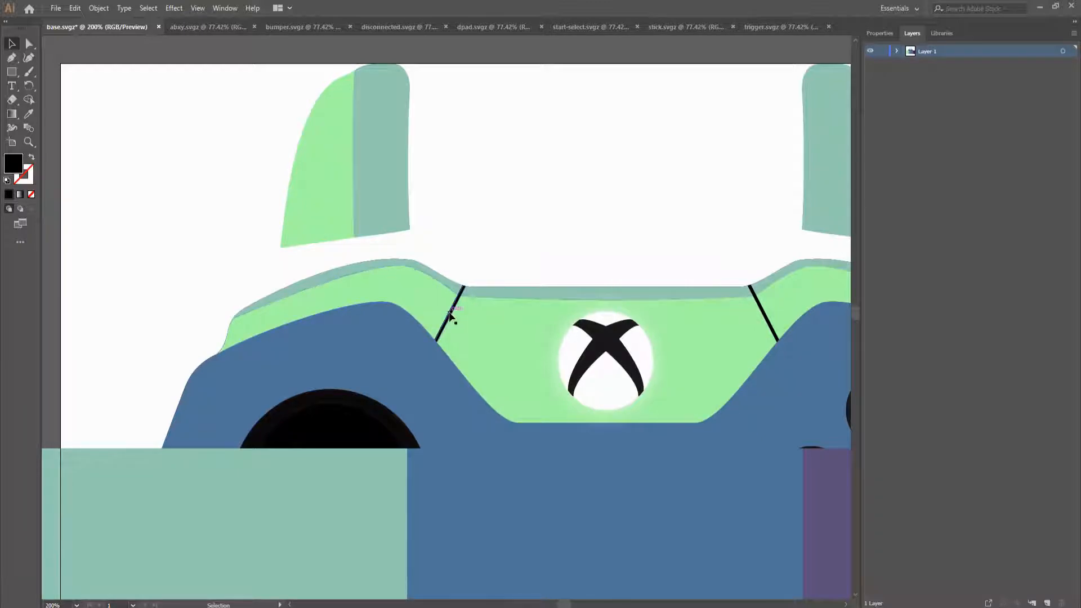
pyautogui.hotkey('ctrl', '=')
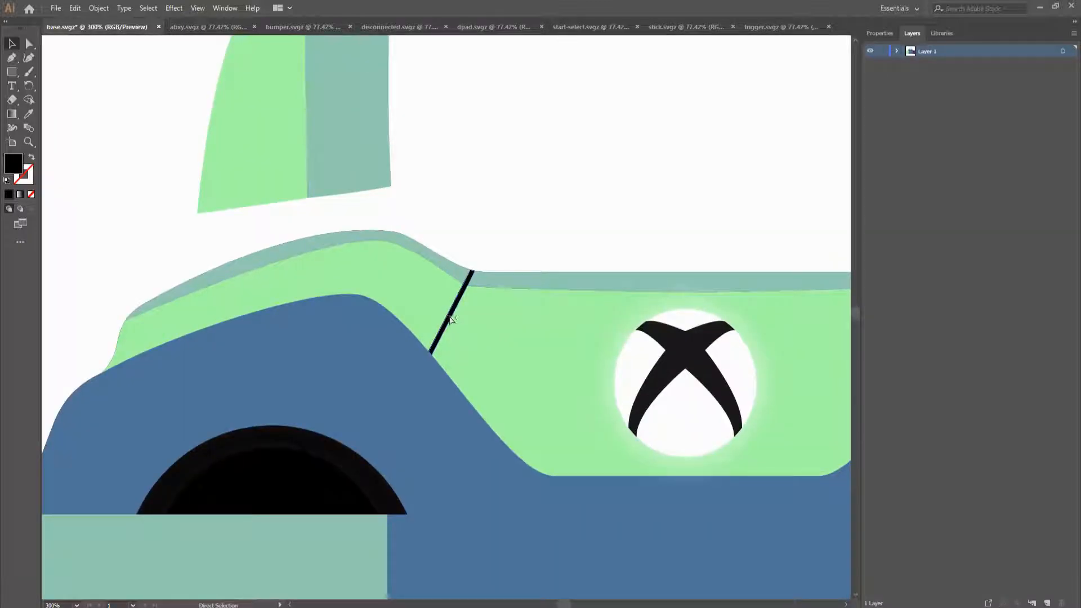
pyautogui.click(450, 318)
pyautogui.press('i')
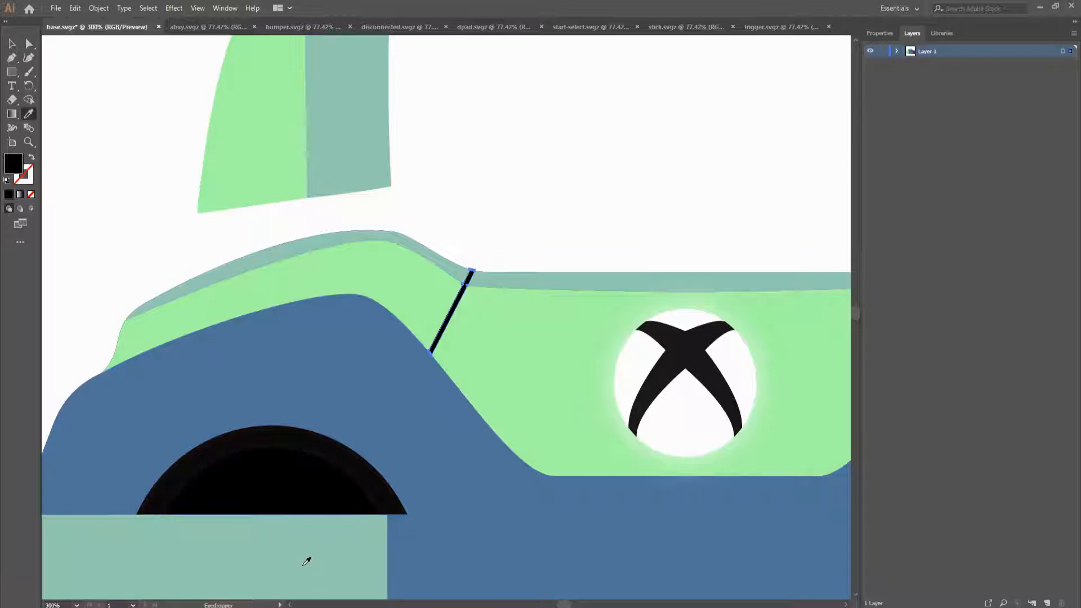
pyautogui.click(307, 561)
pyautogui.press('v')
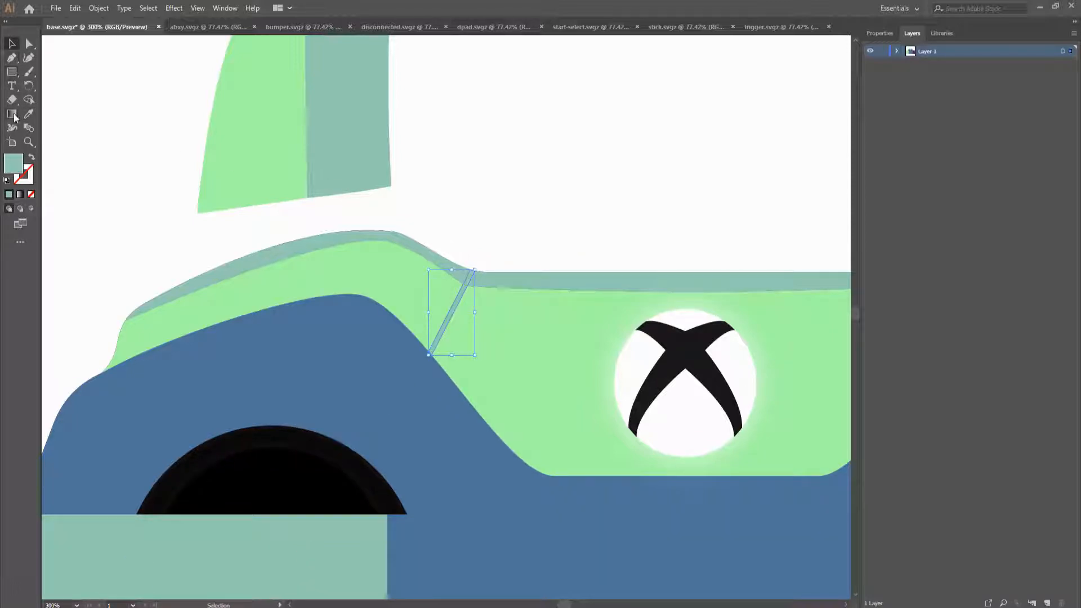
# Cut the black seam line at its top end and check the cut segment
pyautogui.moveTo(13, 99); pyautogui.dragTo(46, 108)
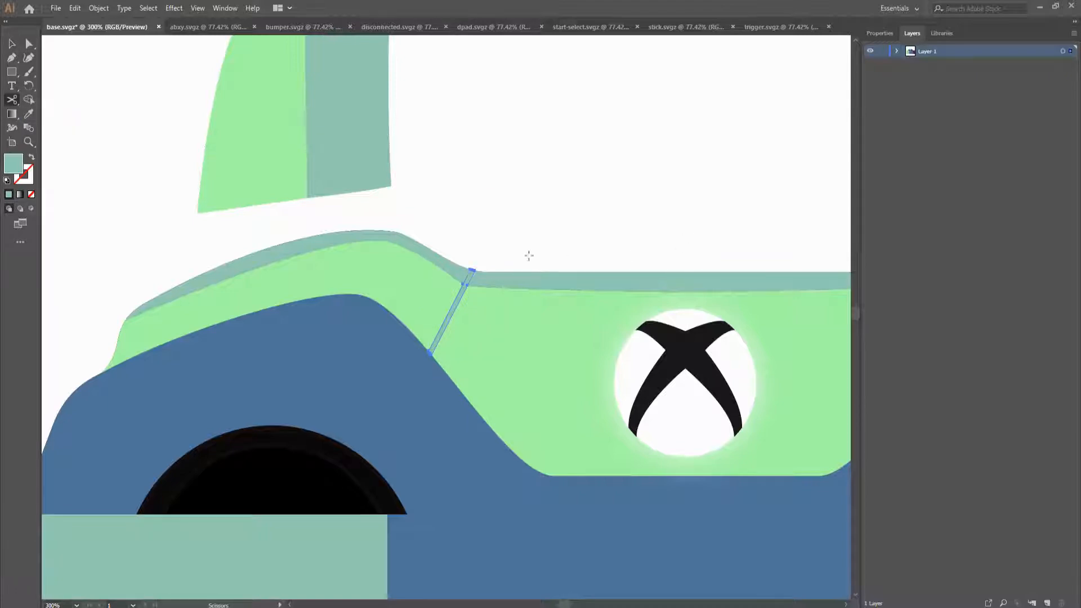
pyautogui.click(471, 277)
pyautogui.press('v')
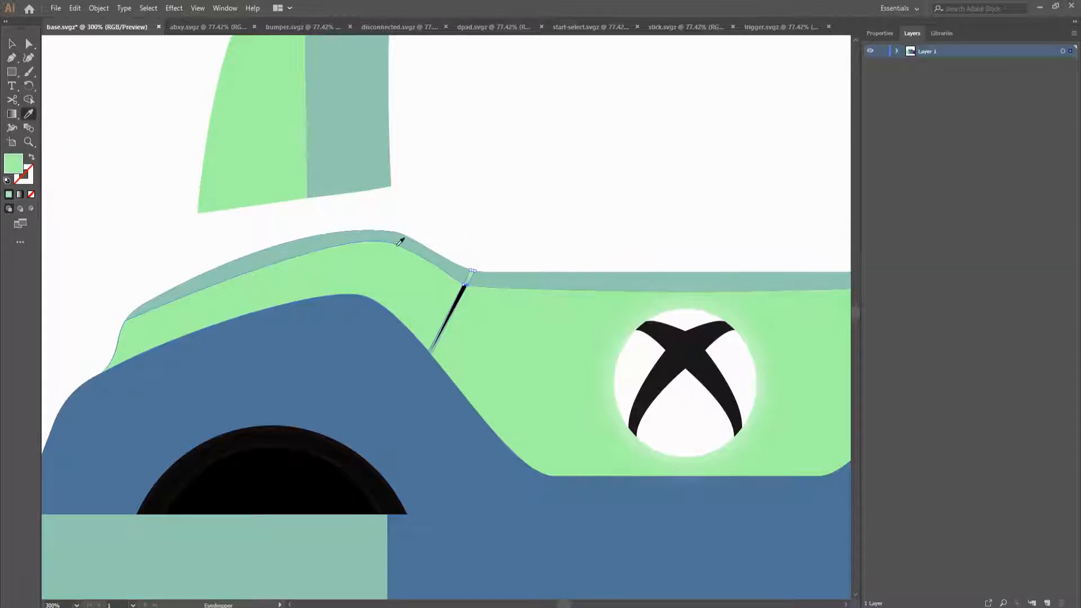
pyautogui.press('a')
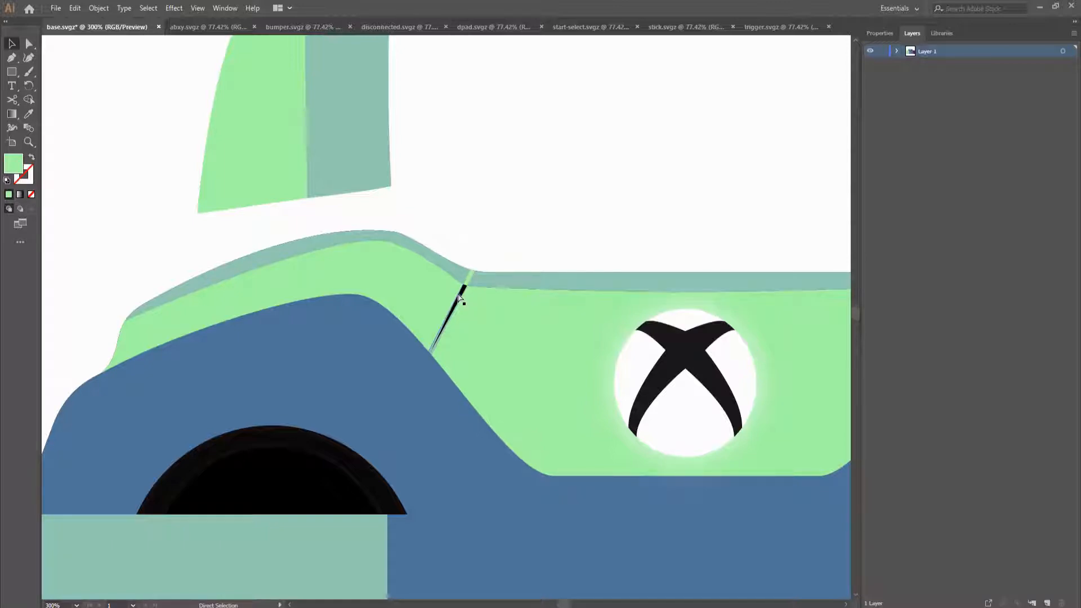
pyautogui.click(460, 296)
pyautogui.press('v')
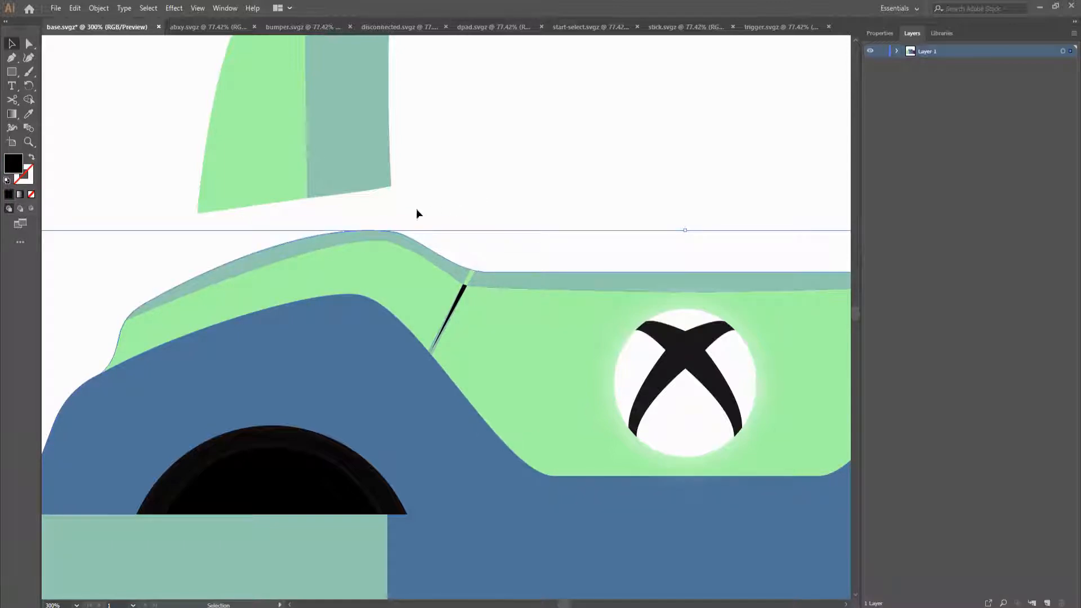
pyautogui.click(515, 139)
# Recolour the diagonal black seam line beside the top panel teal
pyautogui.press('a')
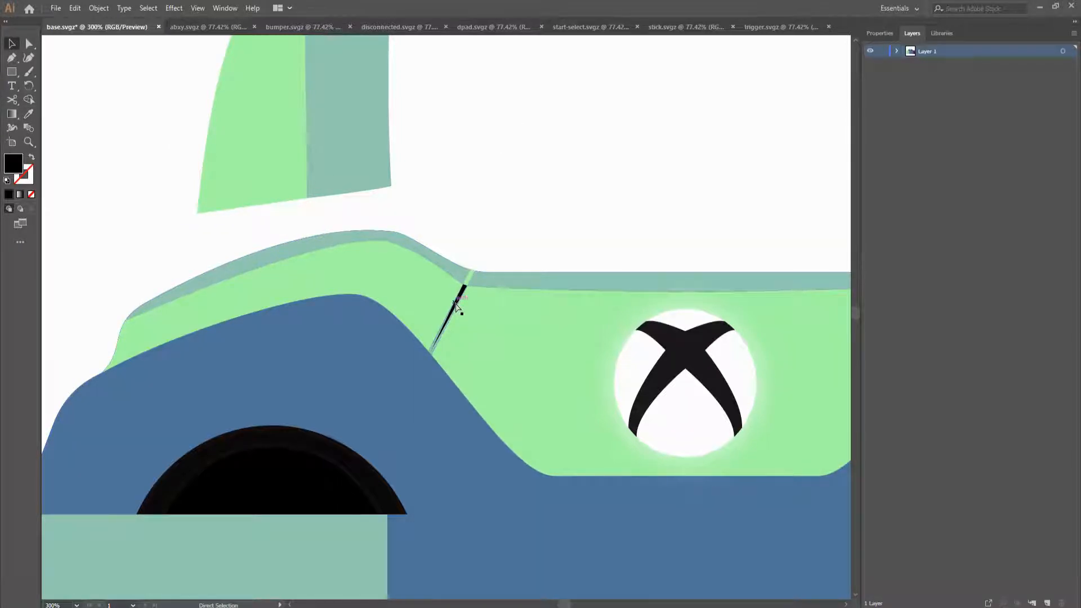
pyautogui.click(457, 308)
pyautogui.press('v')
pyautogui.press('i')
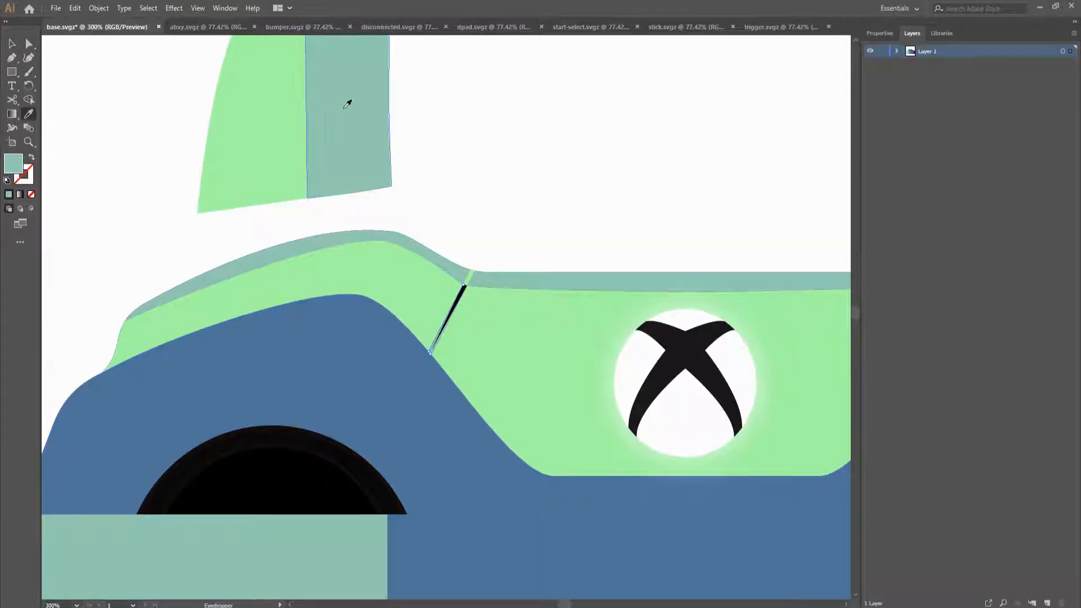
pyautogui.press('v')
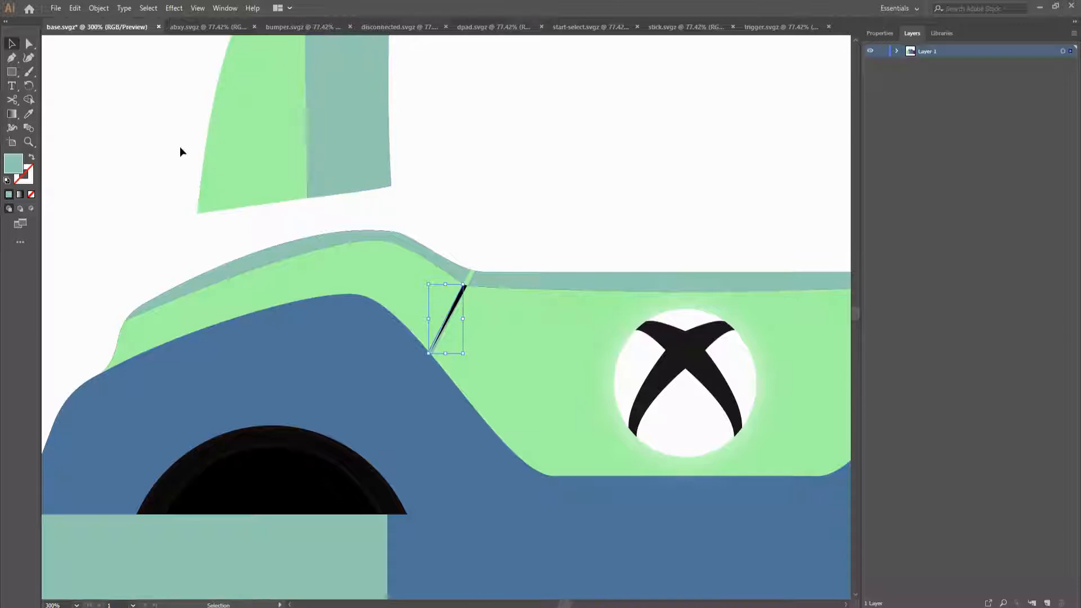
pyautogui.press('a')
pyautogui.click(464, 292)
pyautogui.press('v')
pyautogui.press('i')
pyautogui.click(372, 117)
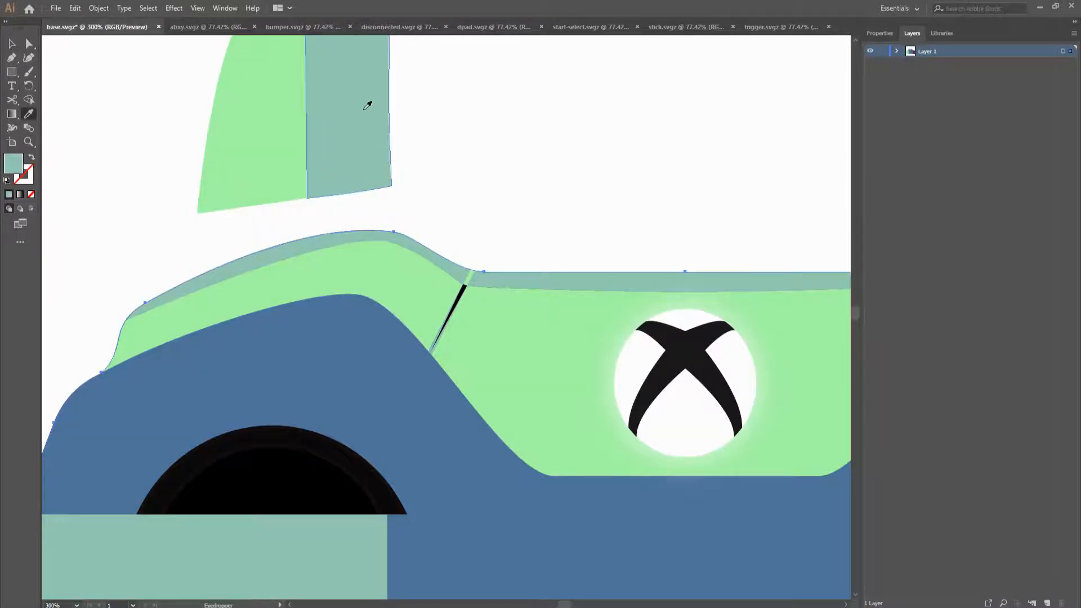
pyautogui.press('v')
pyautogui.click(551, 167)
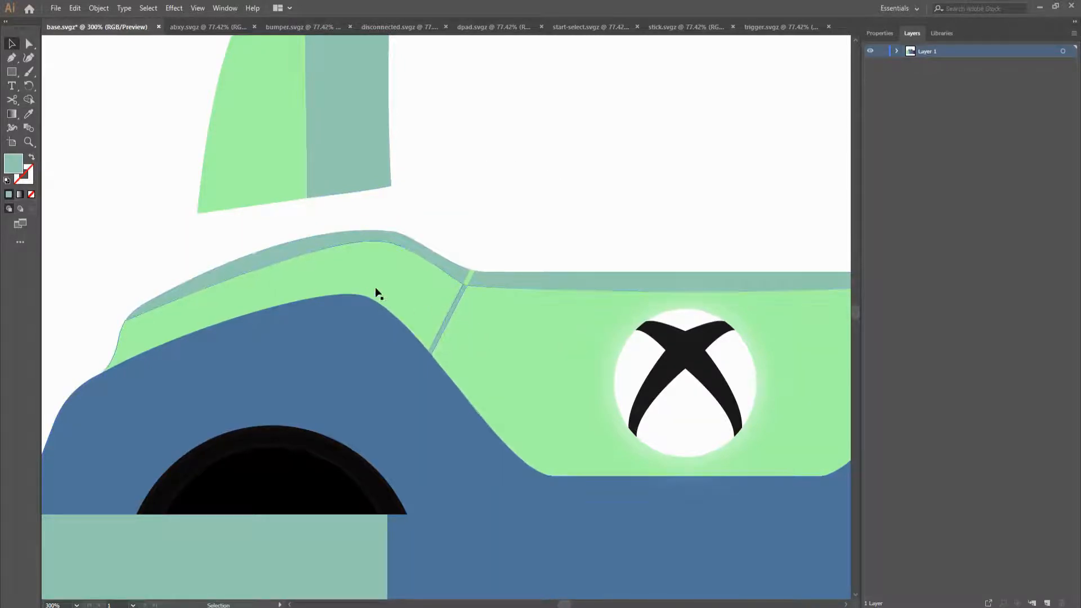
pyautogui.scroll(-5, 376, 294)
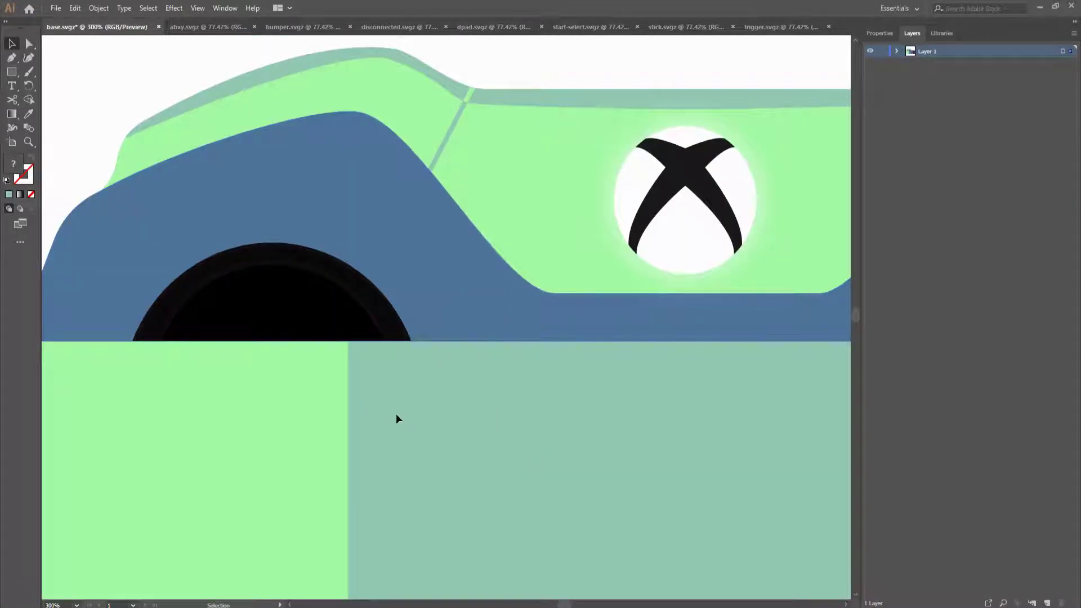
# Move the green rectangle over the teal area, stretch the top-edge seam piece into a diagonal seam, and zoom to fit
pyautogui.moveTo(395, 413); pyautogui.dragTo(581, 438)
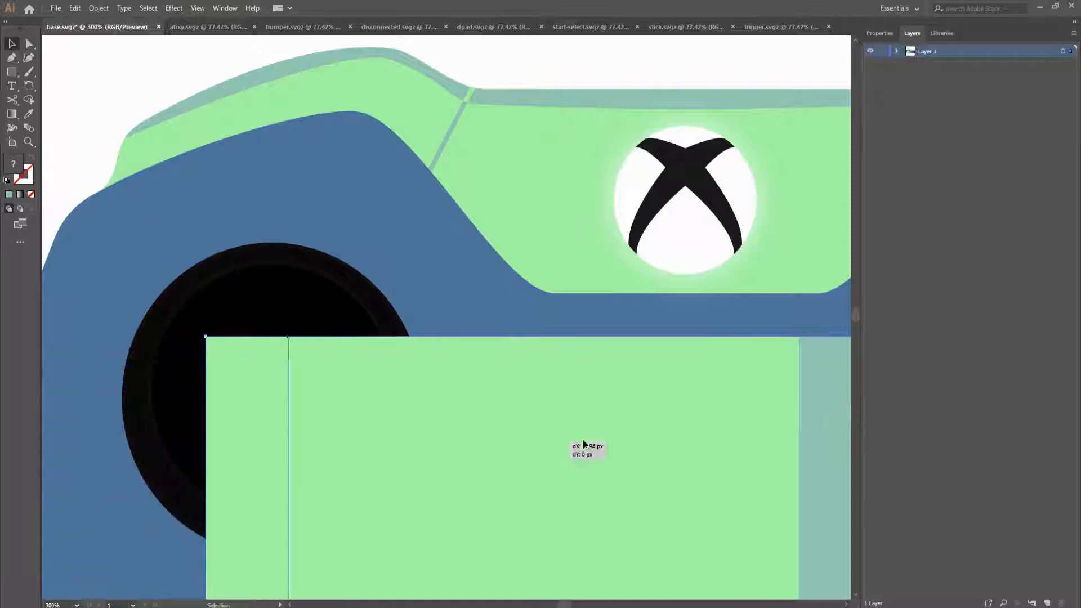
pyautogui.hscroll(10, 418, 223)
pyautogui.scroll(3, 507, 236)
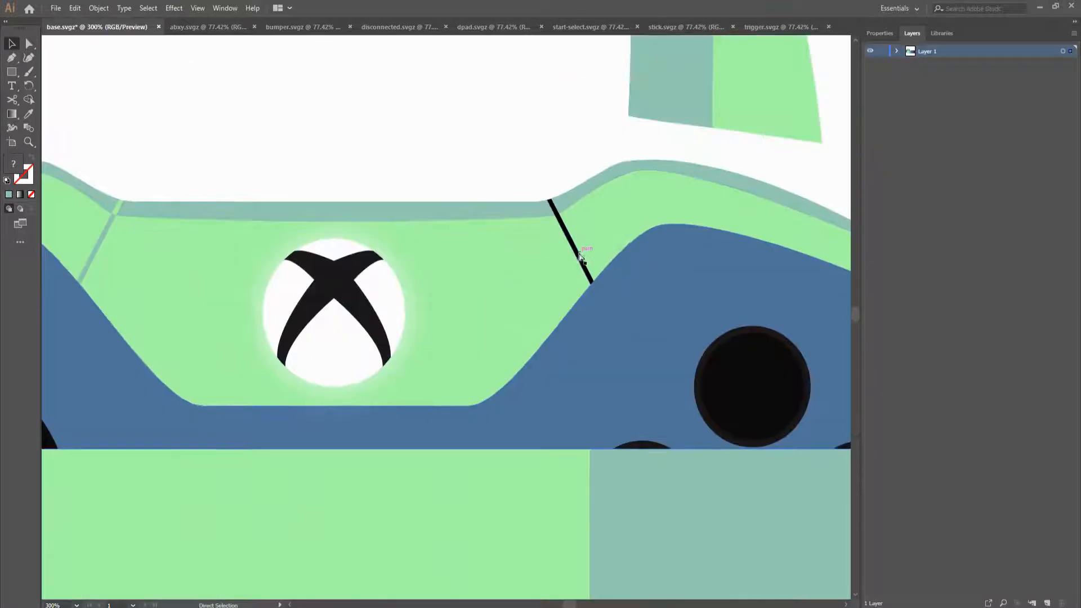
pyautogui.click(579, 254)
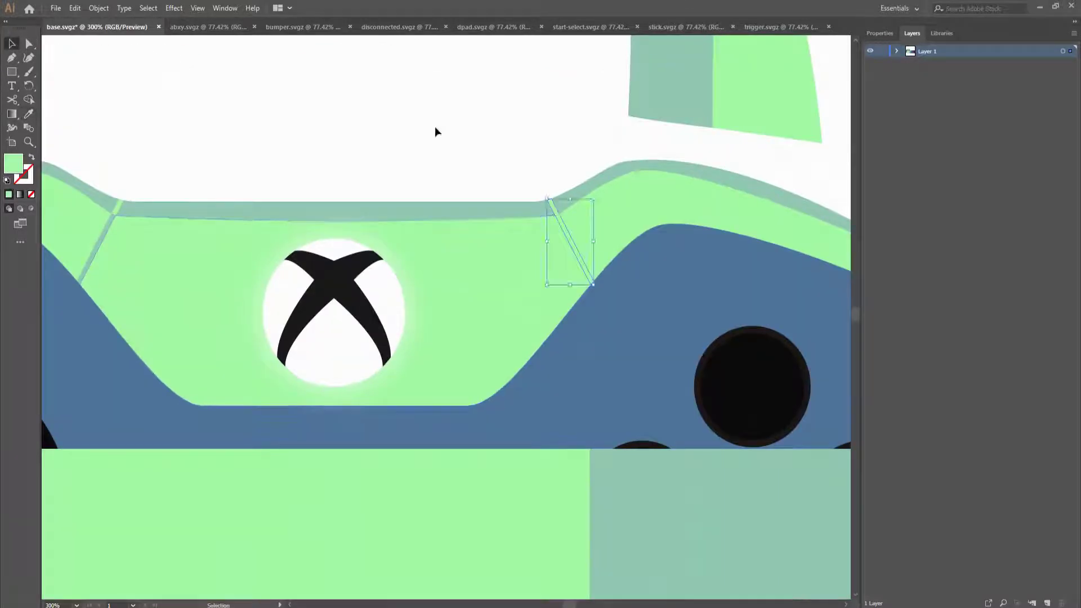
pyautogui.click(553, 208)
pyautogui.moveTo(545, 215); pyautogui.dragTo(548, 268)
pyautogui.click(375, 108)
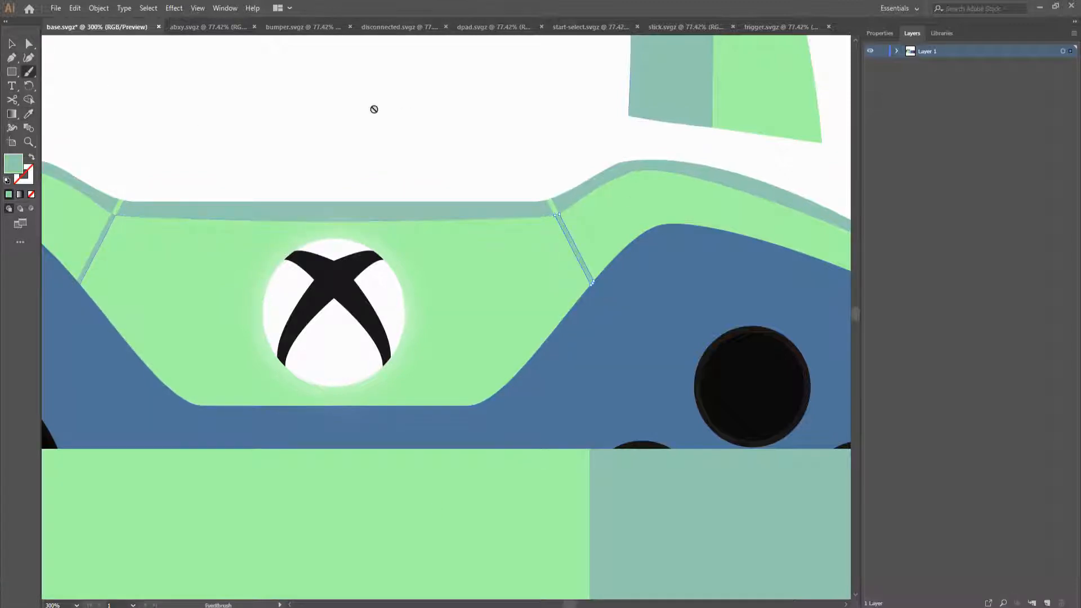
pyautogui.hotkey('ctrl', '0')
# Select all four d-pad arms and give them the teal outline
pyautogui.moveTo(429, 573); pyautogui.dragTo(326, 570)
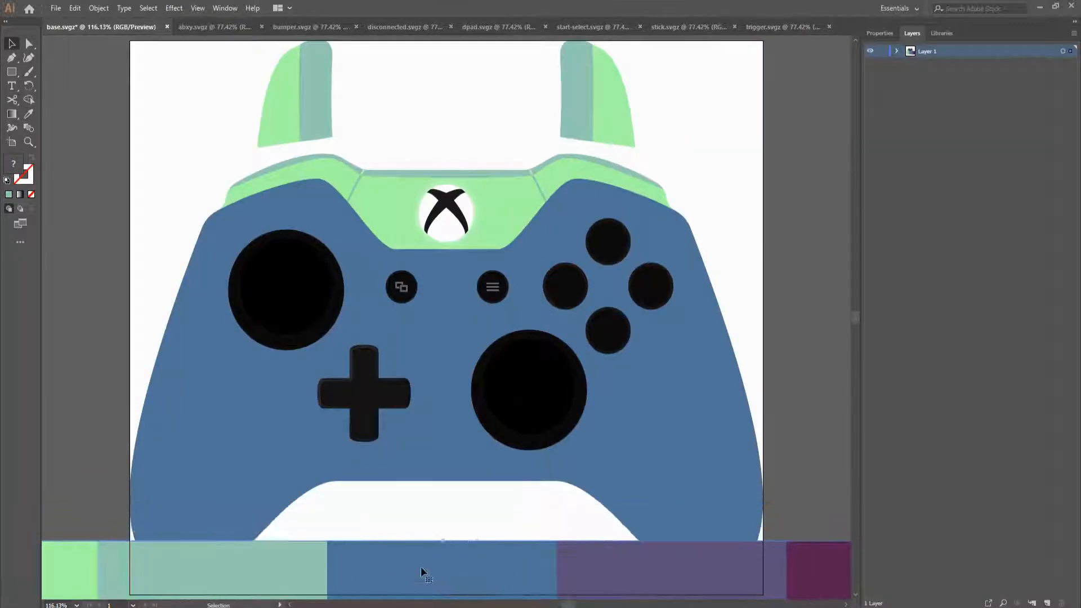
pyautogui.moveTo(420, 567); pyautogui.dragTo(439, 567)
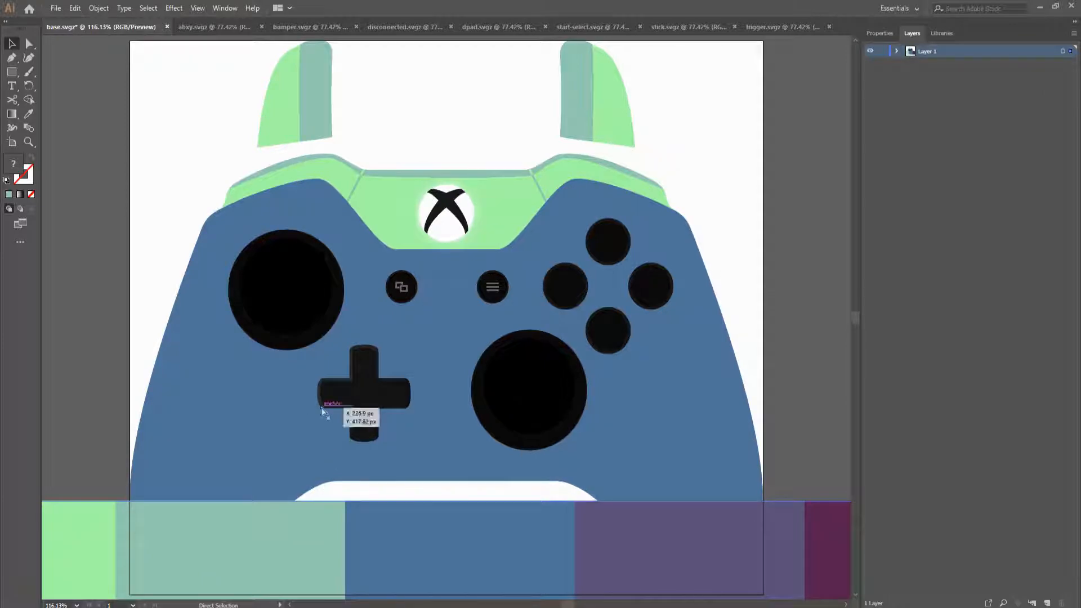
pyautogui.click(321, 404)
pyautogui.keyDown('shift'); pyautogui.click(328, 385); pyautogui.keyUp('shift')
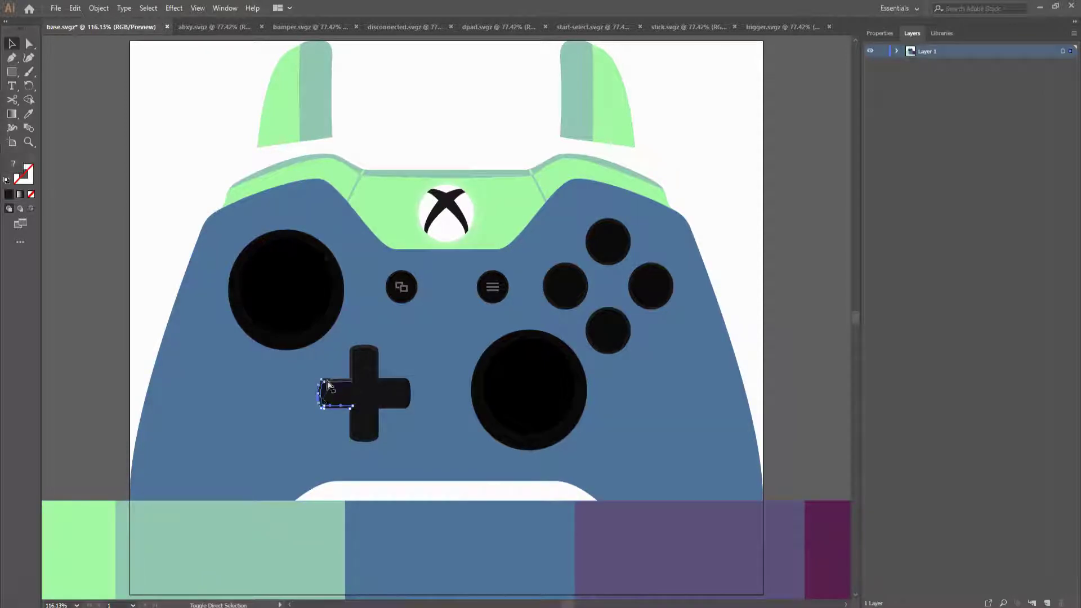
pyautogui.keyDown('shift'); pyautogui.click(369, 355); pyautogui.keyUp('shift')
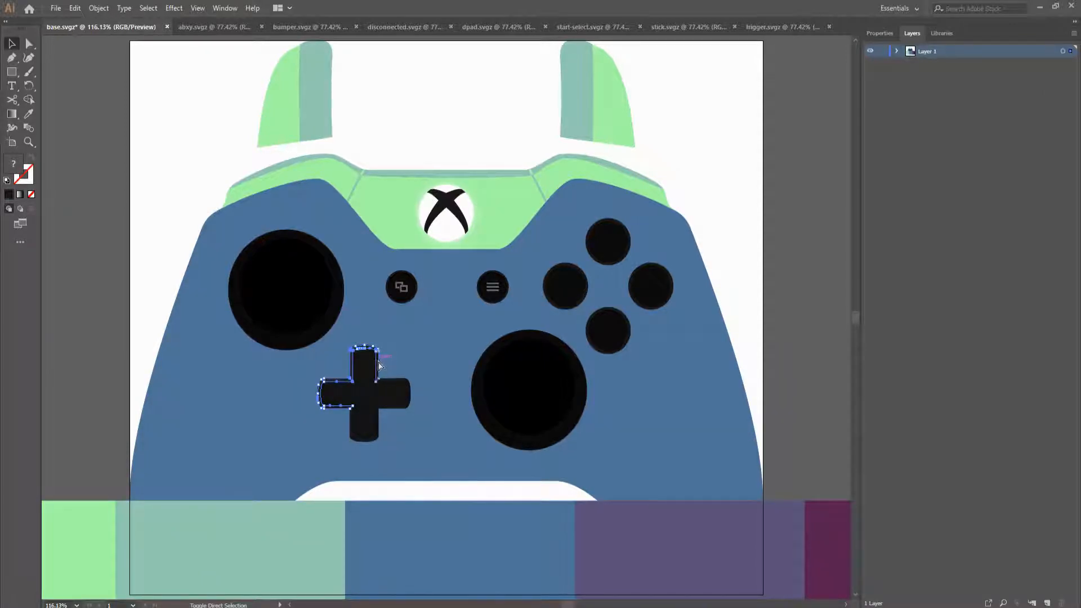
pyautogui.keyDown('shift'); pyautogui.click(404, 390); pyautogui.keyUp('shift')
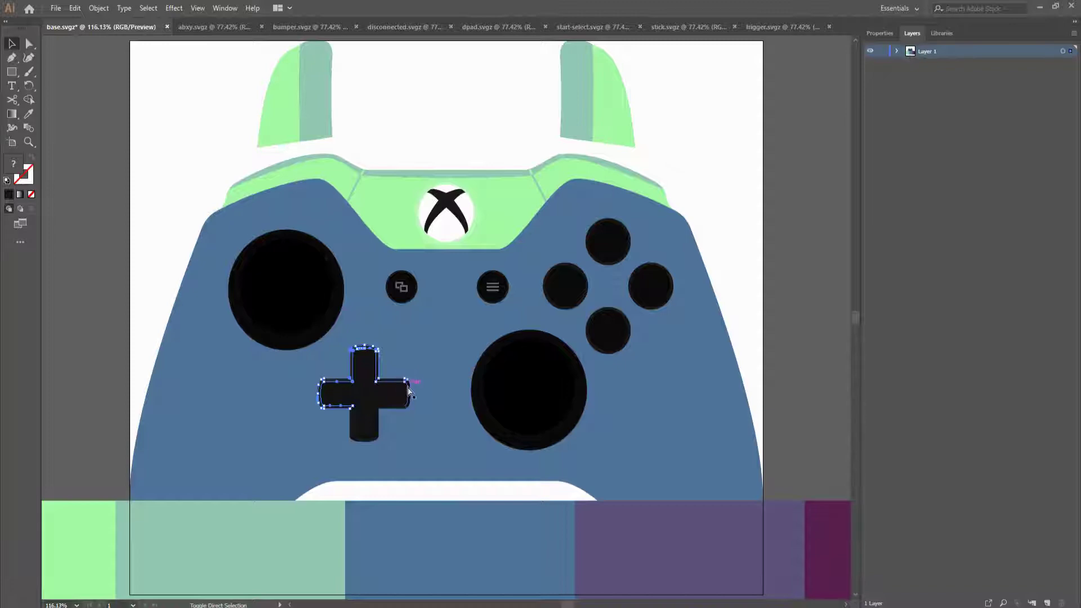
pyautogui.keyDown('shift'); pyautogui.click(376, 426); pyautogui.keyUp('shift')
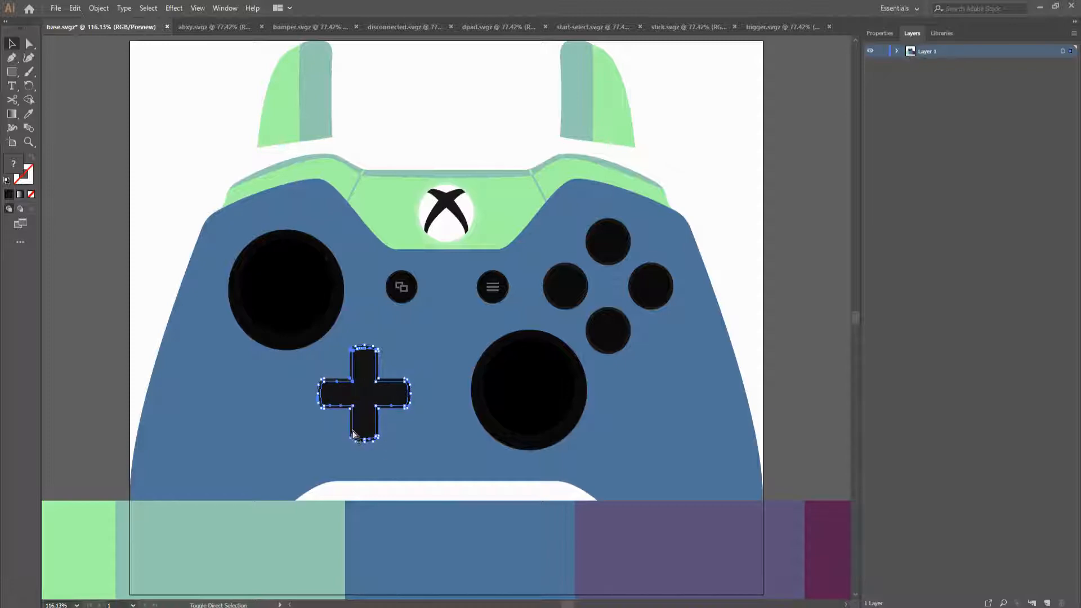
pyautogui.press('i')
pyautogui.click(307, 536)
pyautogui.keyDown('ctrl'); pyautogui.click(116, 387); pyautogui.keyUp('ctrl')
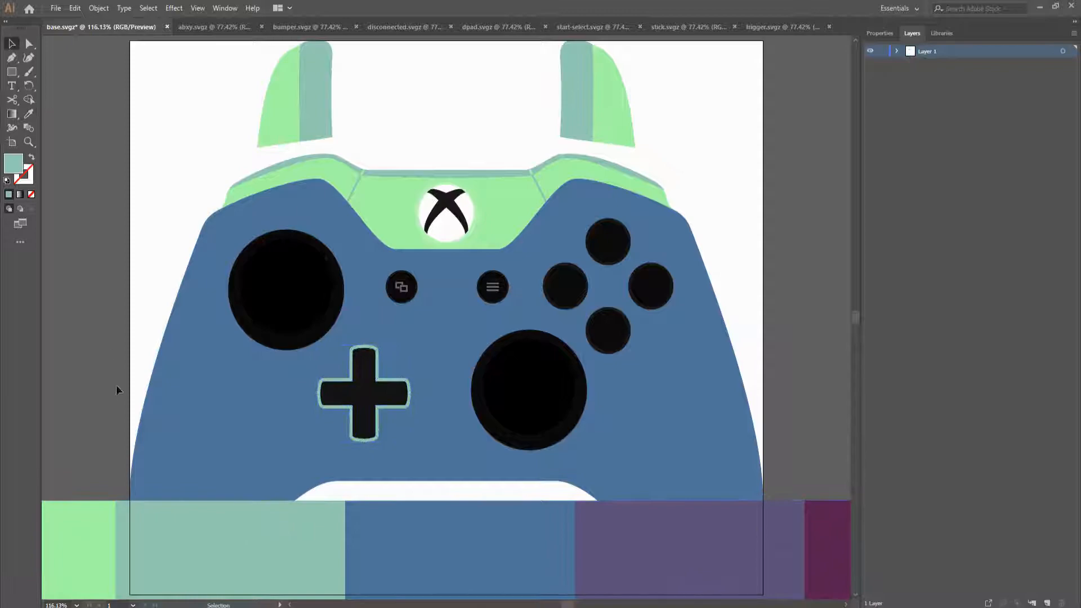
# Fill the d-pad and both thumbsticks light green, then remove the colour strip from the artboard
pyautogui.click(355, 404)
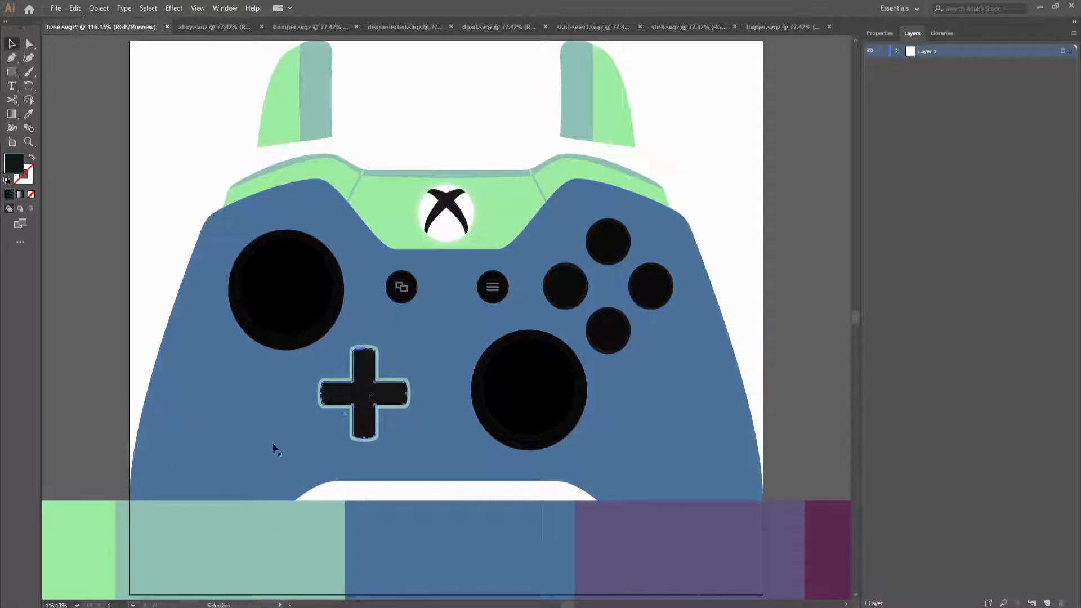
pyautogui.press('i')
pyautogui.click(61, 550)
pyautogui.press('v')
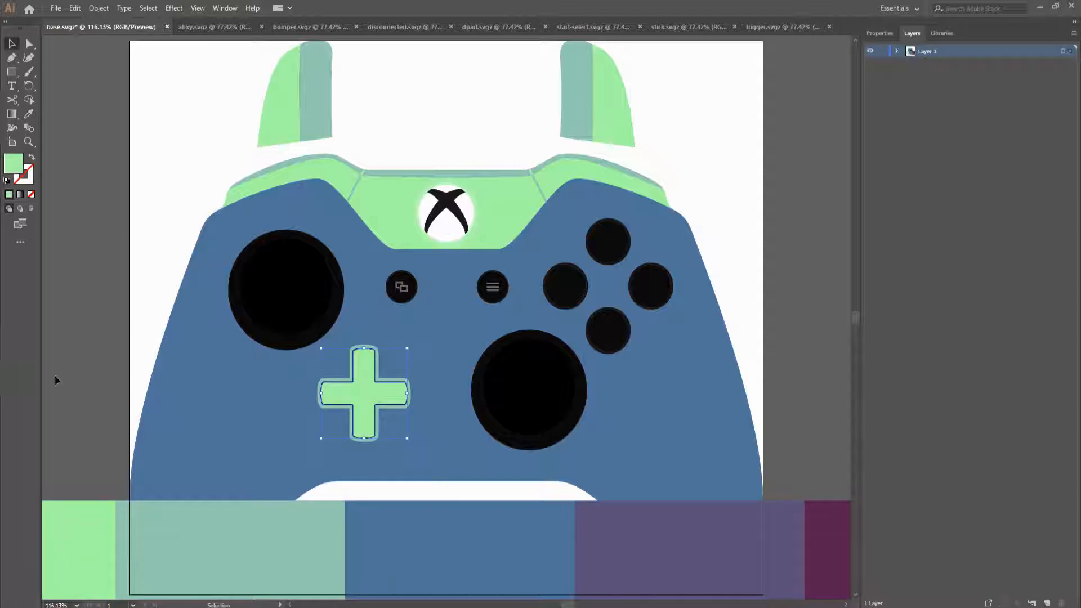
pyautogui.click(515, 409)
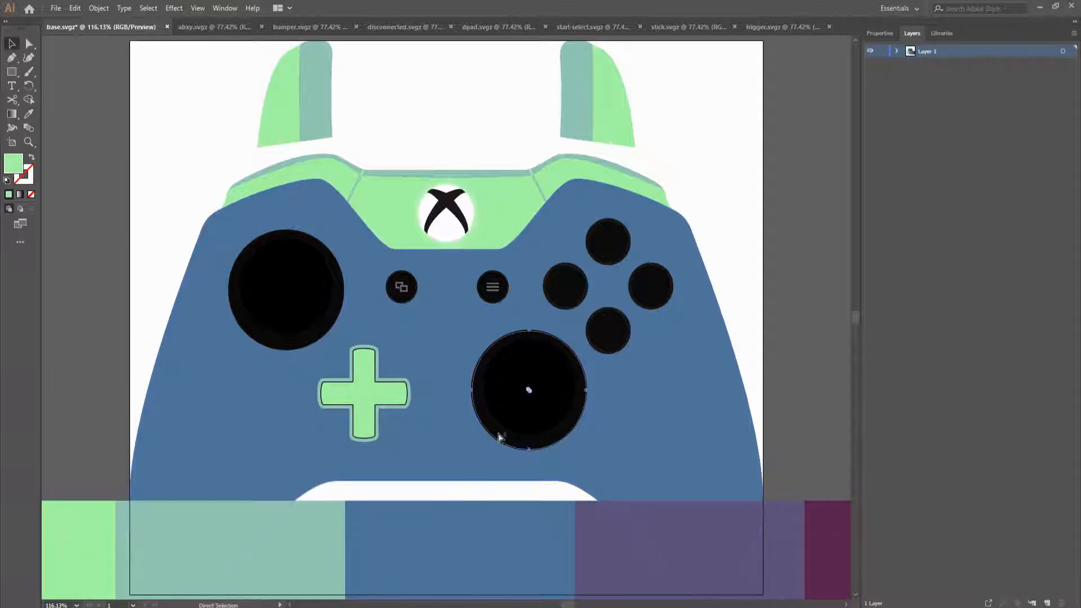
pyautogui.keyDown('shift'); pyautogui.click(274, 347); pyautogui.keyUp('shift')
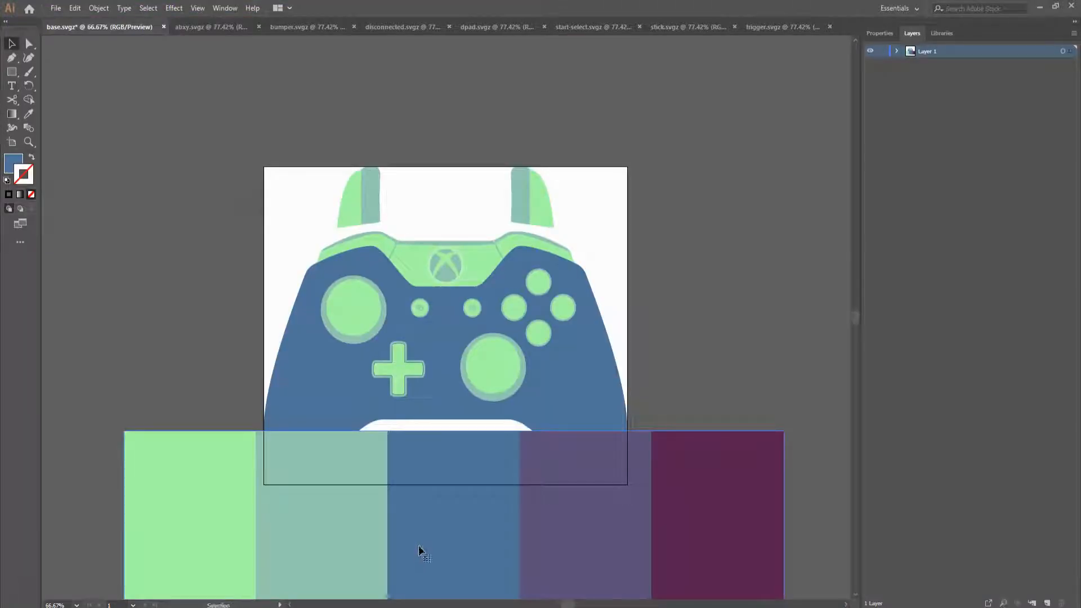
pyautogui.click(420, 551)
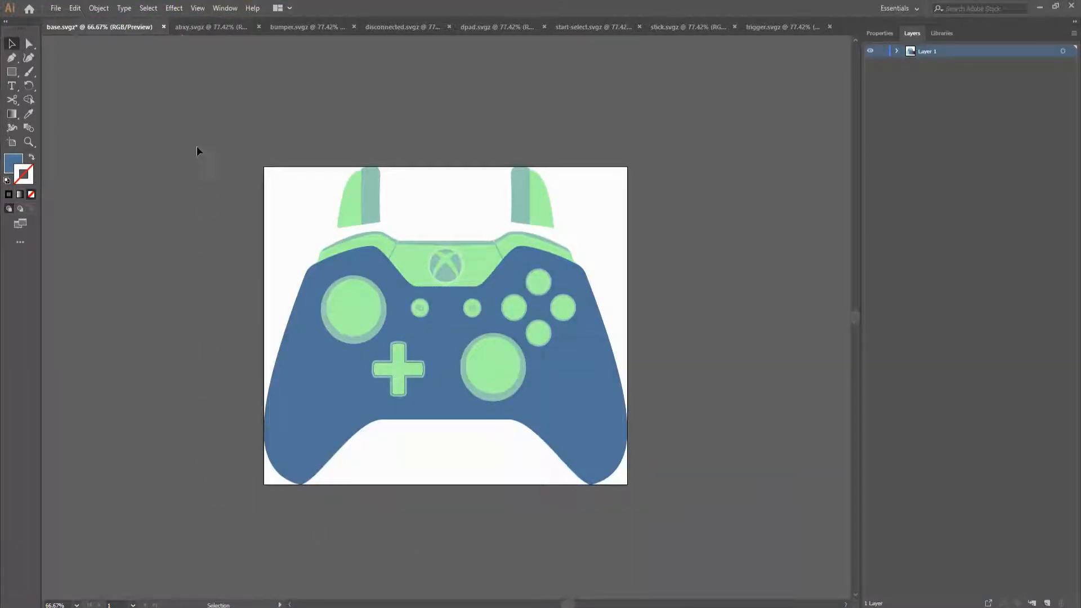
# Paste the colour strip into abxy.svgz, move it off the graphic and arrange the top-row letters
pyautogui.click(199, 25)
pyautogui.hotkey('ctrl', 'v')
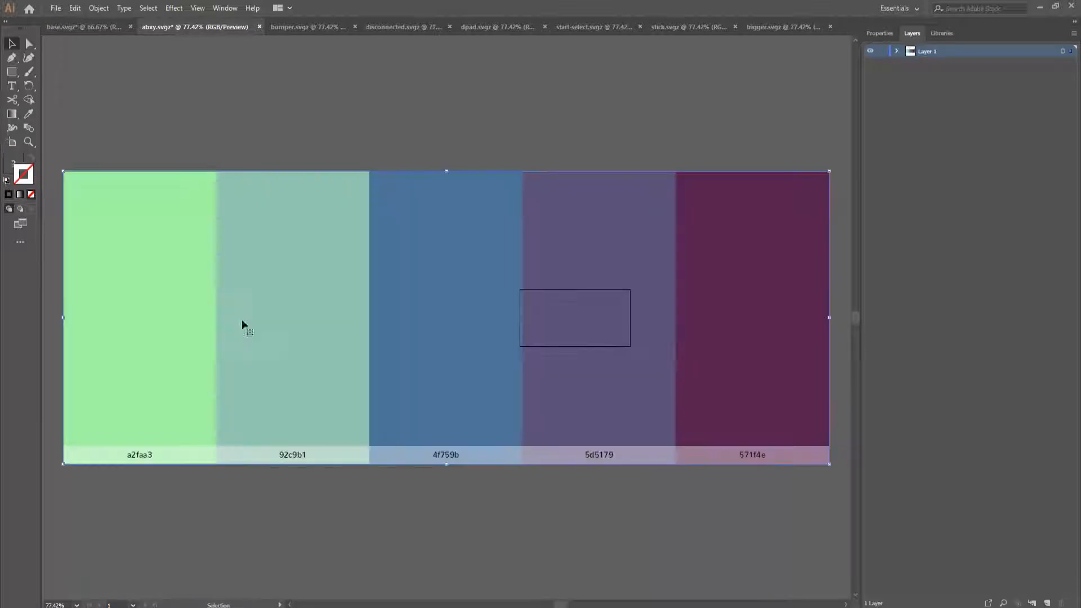
pyautogui.moveTo(685, 409)
pyautogui.mouseDown()
pyautogui.moveTo(735, 216)
pyautogui.moveTo(718, 215)
pyautogui.mouseUp()
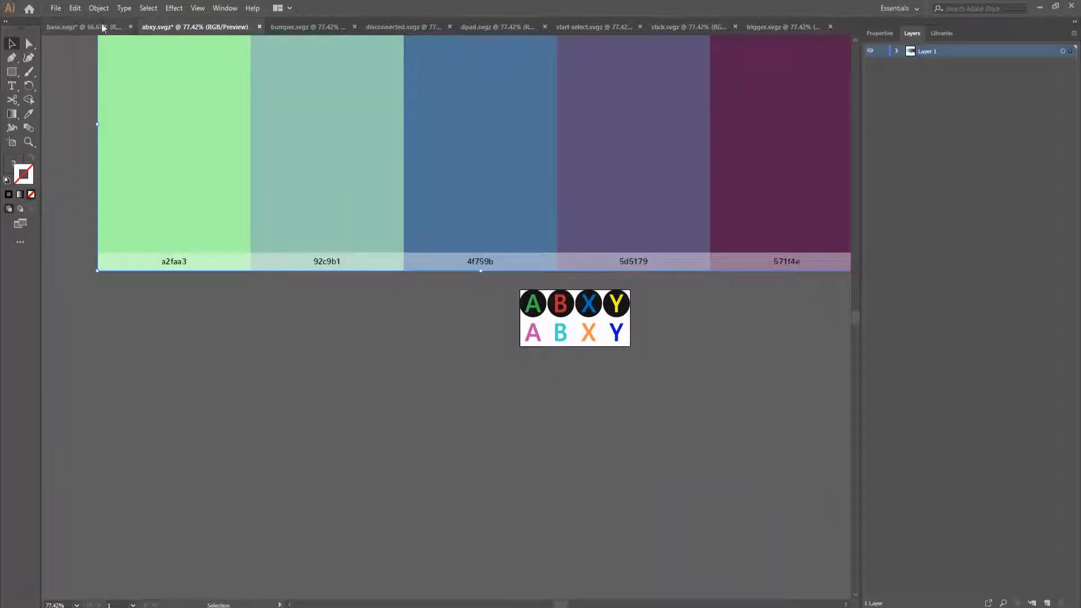
pyautogui.scroll(3, 637, 379)
pyautogui.scroll(-3, 637, 379)
pyautogui.moveTo(374, 168); pyautogui.dragTo(1039, 170)
pyautogui.hscroll(-2, 592, 305)
pyautogui.hscroll(3, 592, 304)
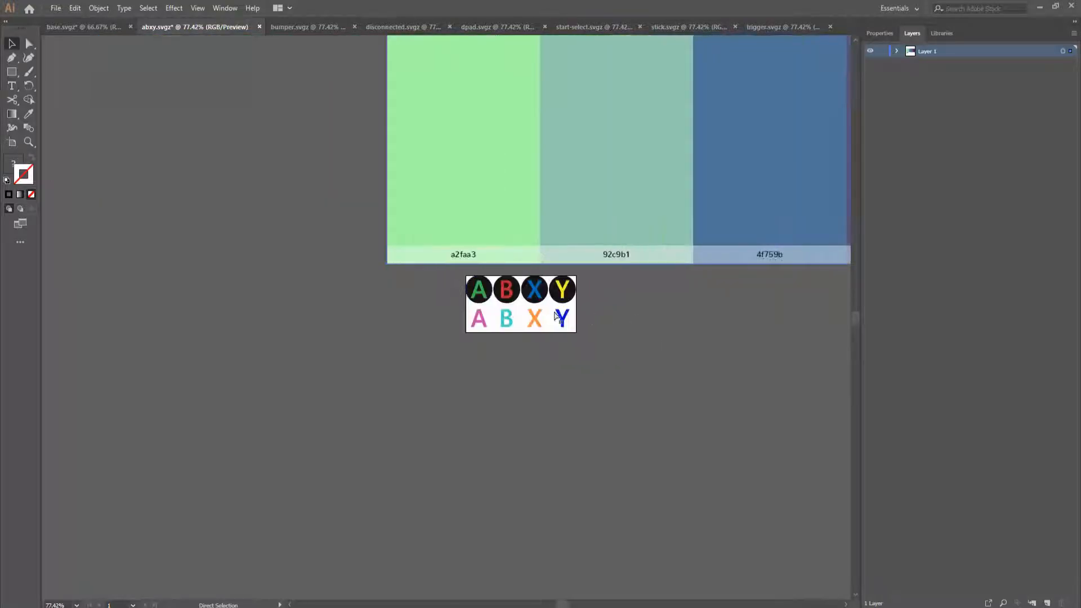
pyautogui.scroll(8, 532, 283)
pyautogui.scroll(-1, 156, 193)
pyautogui.hscroll(-1, 265, 186)
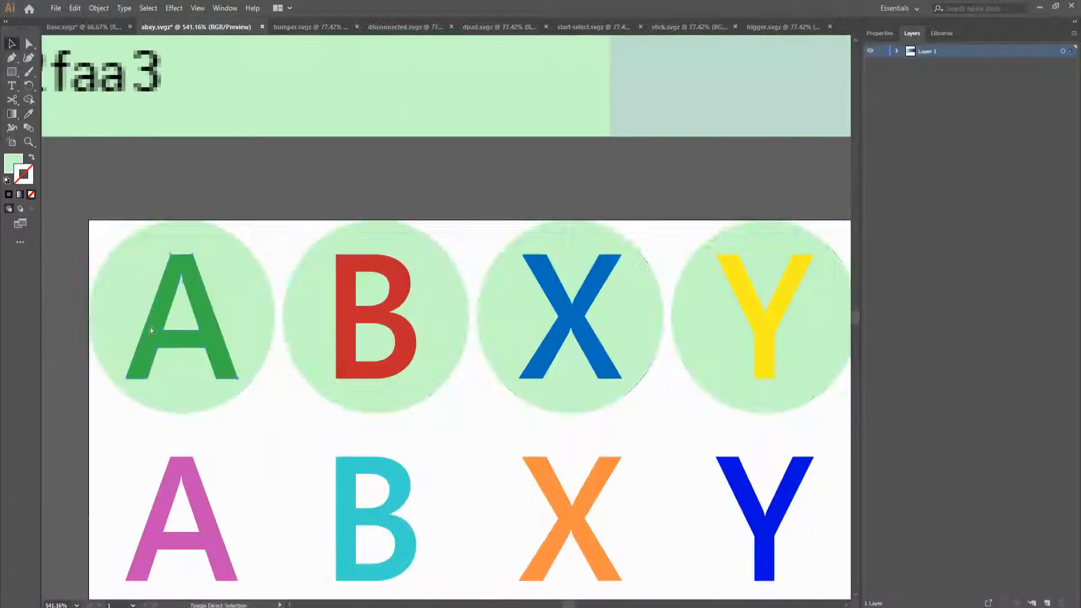
pyautogui.hotkey('ctrl', '-')
pyautogui.hotkey('ctrl', '-')
pyautogui.hotkey('ctrl', '-')
pyautogui.moveTo(203, 322); pyautogui.dragTo(572, 340)
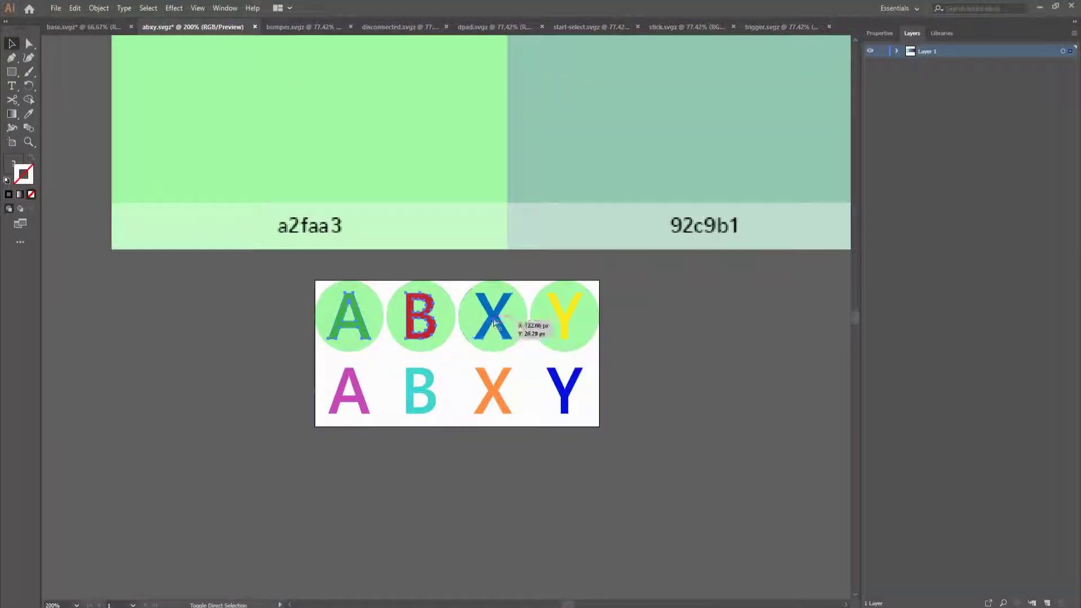
pyautogui.hotkey('ctrl', 'shift', '[')
pyautogui.hscroll(4, 330, 398)
pyautogui.moveTo(539, 235); pyautogui.dragTo(43, 245)
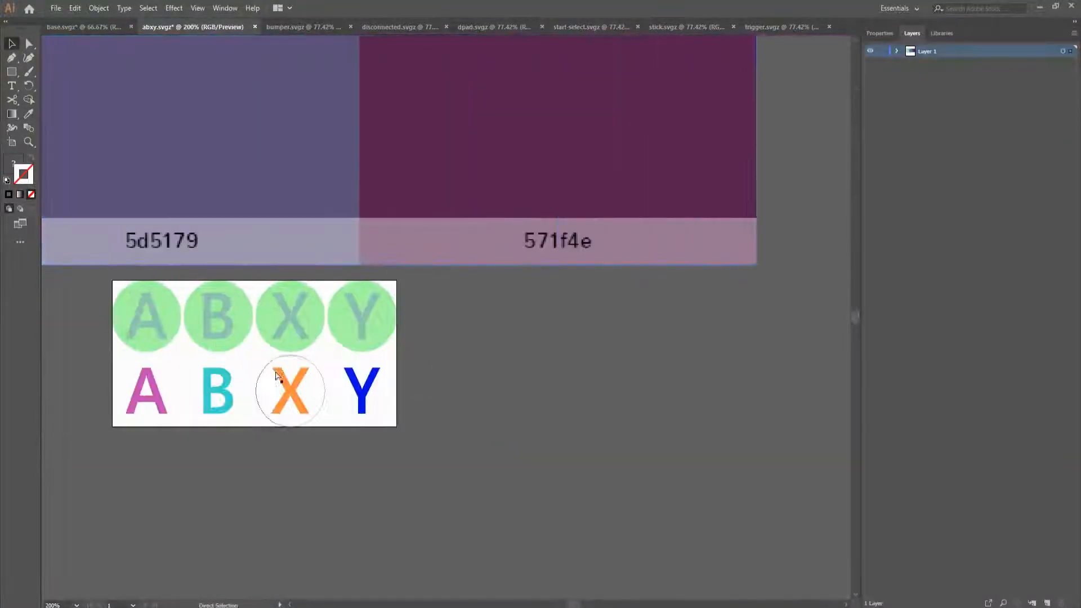
pyautogui.hscroll(-2, 403, 420)
# Fill the bottom-row circles 571f4e and their letters 5d5179, then take the swatch strip out of the file
pyautogui.hotkey('ctrl', 'shift', ']')
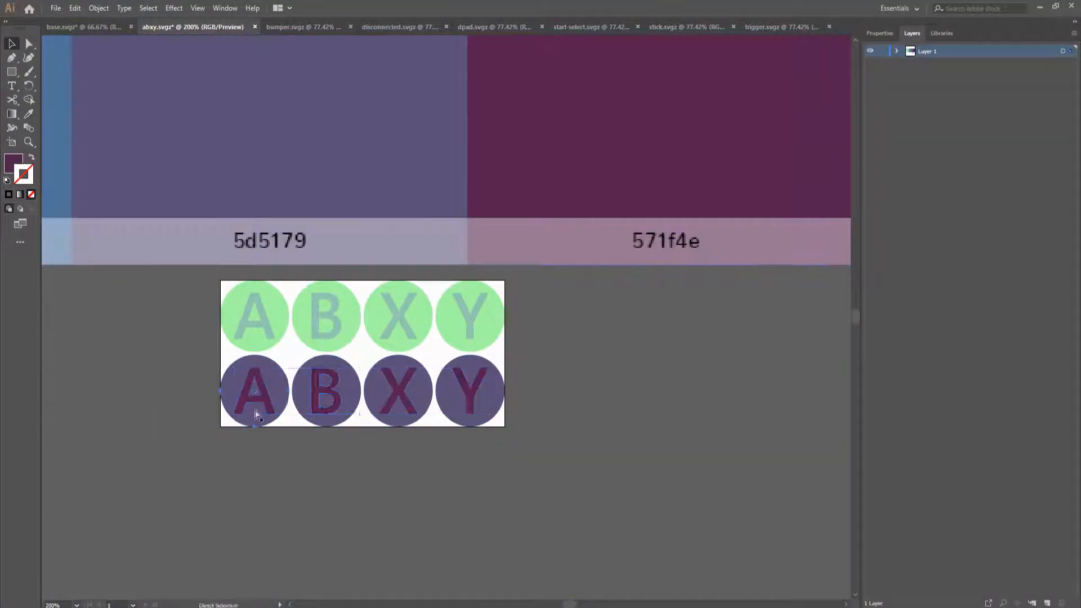
pyautogui.press('a')
pyautogui.moveTo(330, 401); pyautogui.dragTo(474, 398)
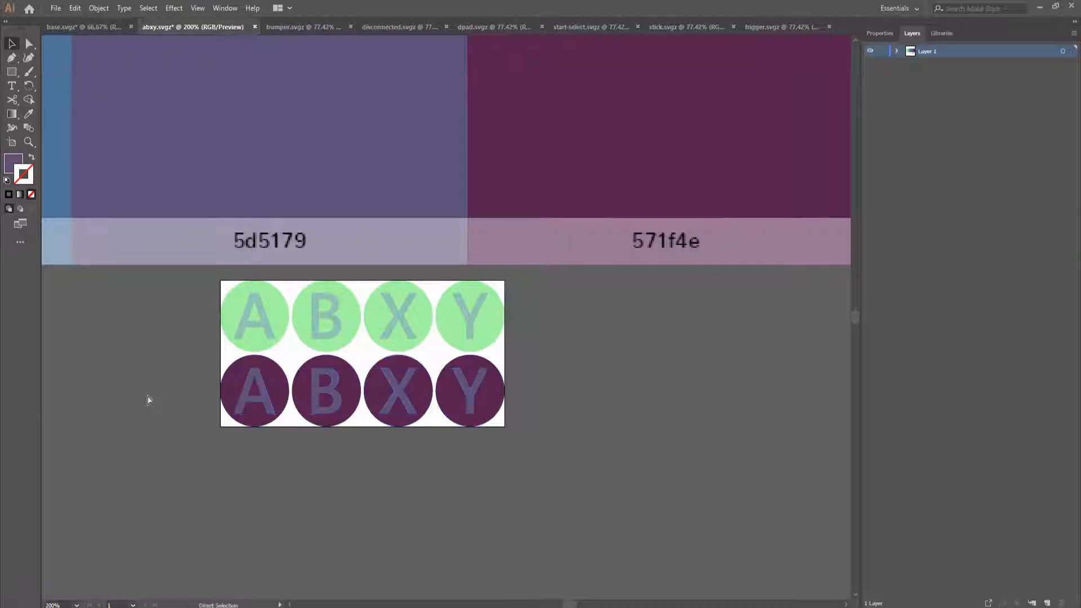
pyautogui.hscroll(-5, 150, 401)
pyautogui.hscroll(4, 272, 179)
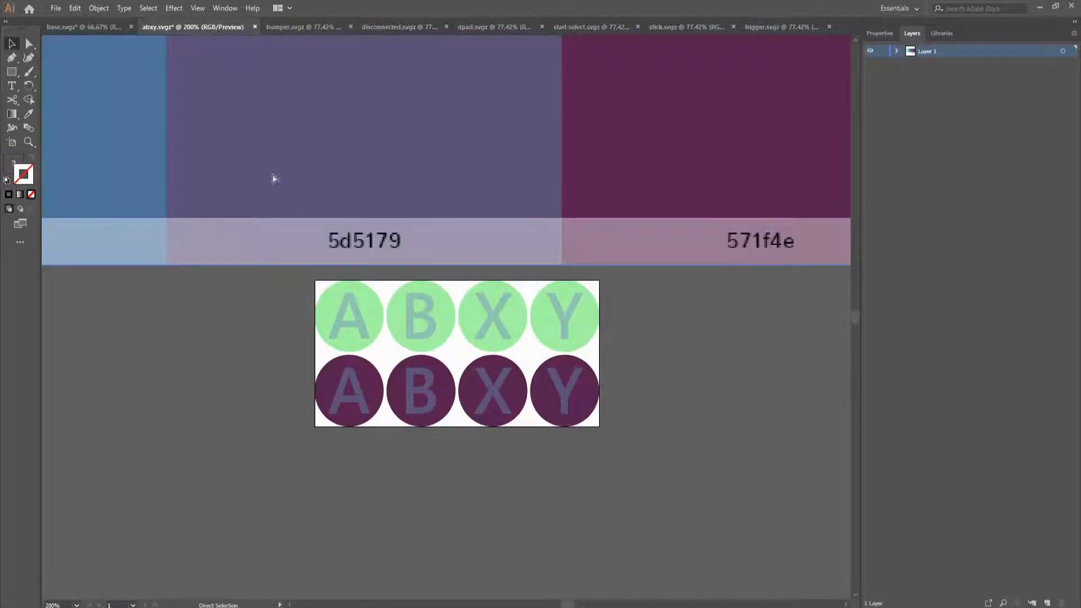
pyautogui.click(273, 179)
# Fill the bumper dark purple 571f4e and paint the Disconnected controller body and bumpers blue 4f759b
pyautogui.click(276, 27)
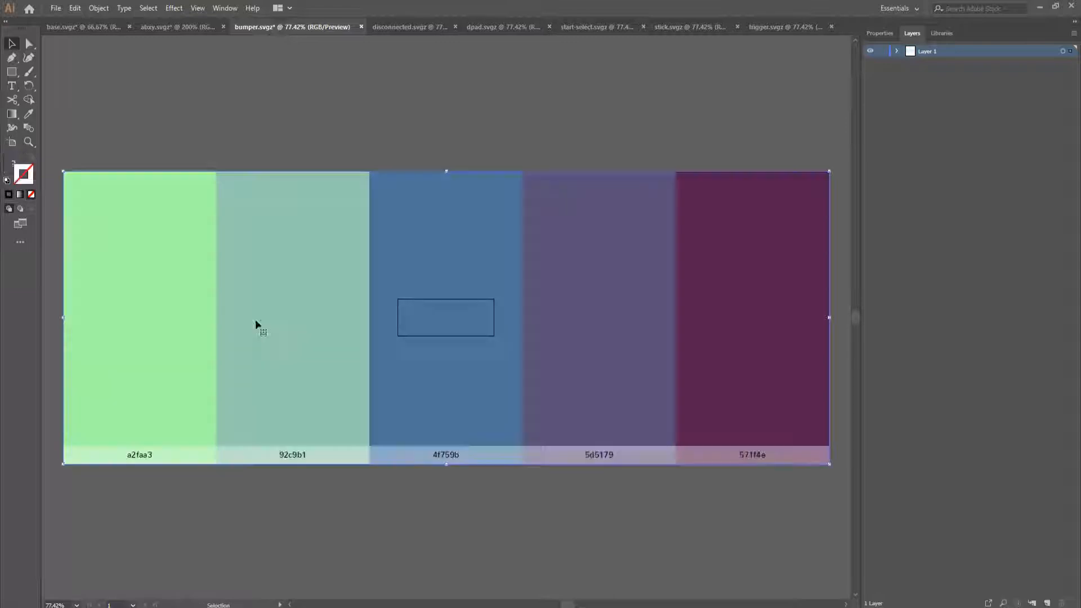
pyautogui.moveTo(639, 390); pyautogui.dragTo(365, 300)
pyautogui.click(386, 180)
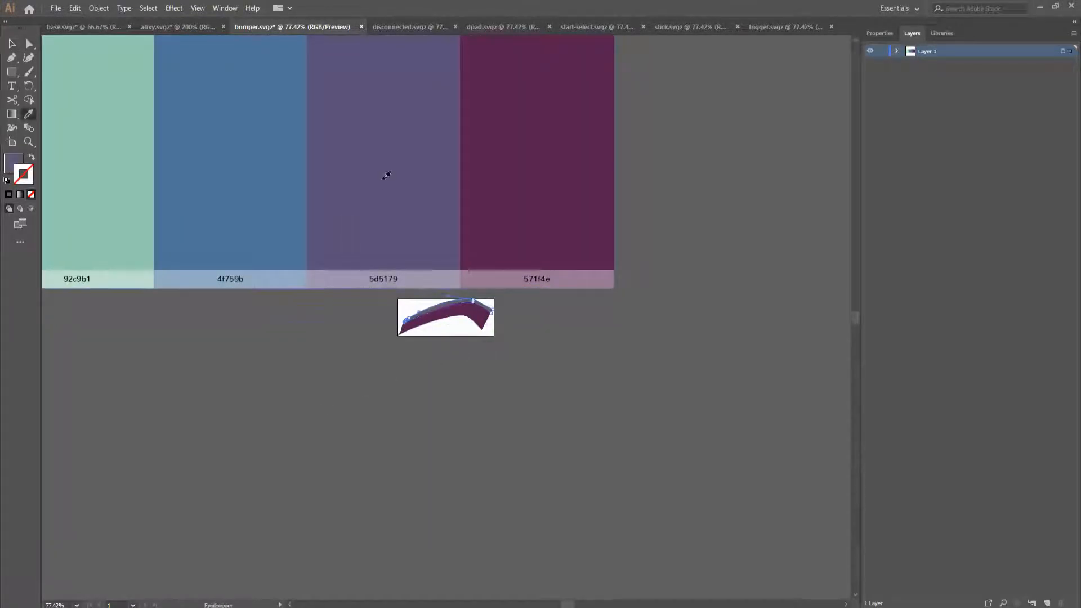
pyautogui.hotkey('ctrl', 'Tab')
pyautogui.moveTo(250, 207); pyautogui.dragTo(616, 290)
pyautogui.click(616, 290)
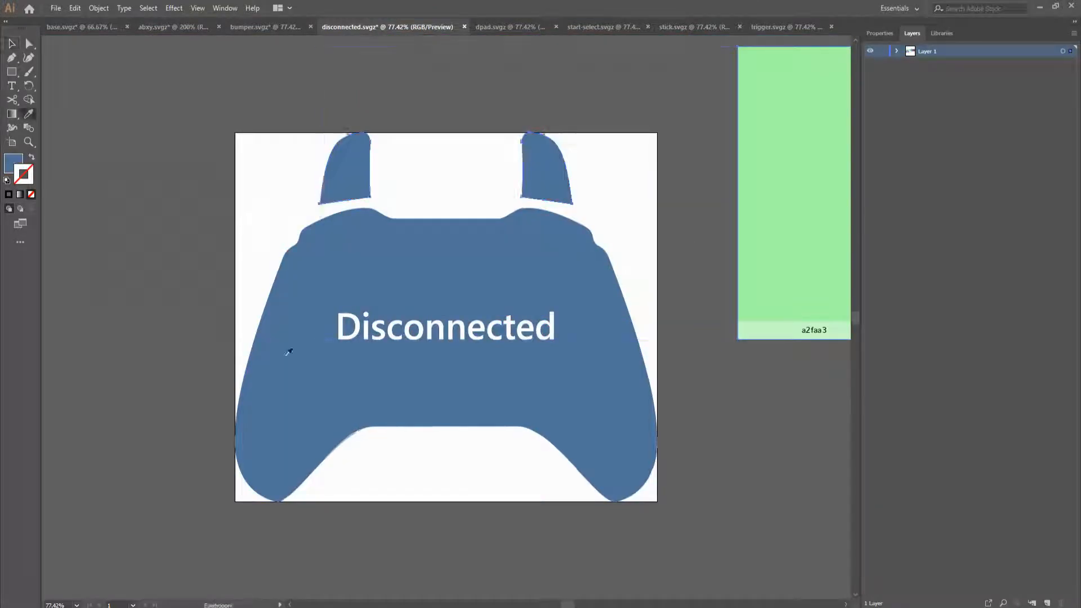
# Give the d-pad shapes the purple fill and outline from the swatch strip
pyautogui.hotkey('ctrl', 'Tab')
pyautogui.click(471, 338)
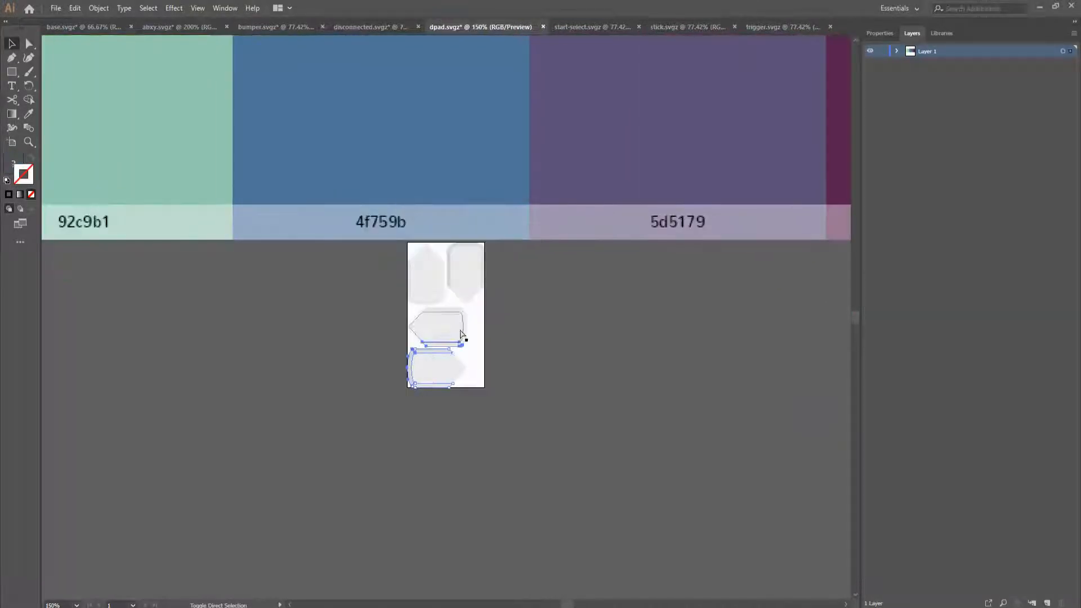
pyautogui.keyDown('shift'); pyautogui.click(449, 290); pyautogui.keyUp('shift')
pyautogui.press('i')
pyautogui.click(620, 147)
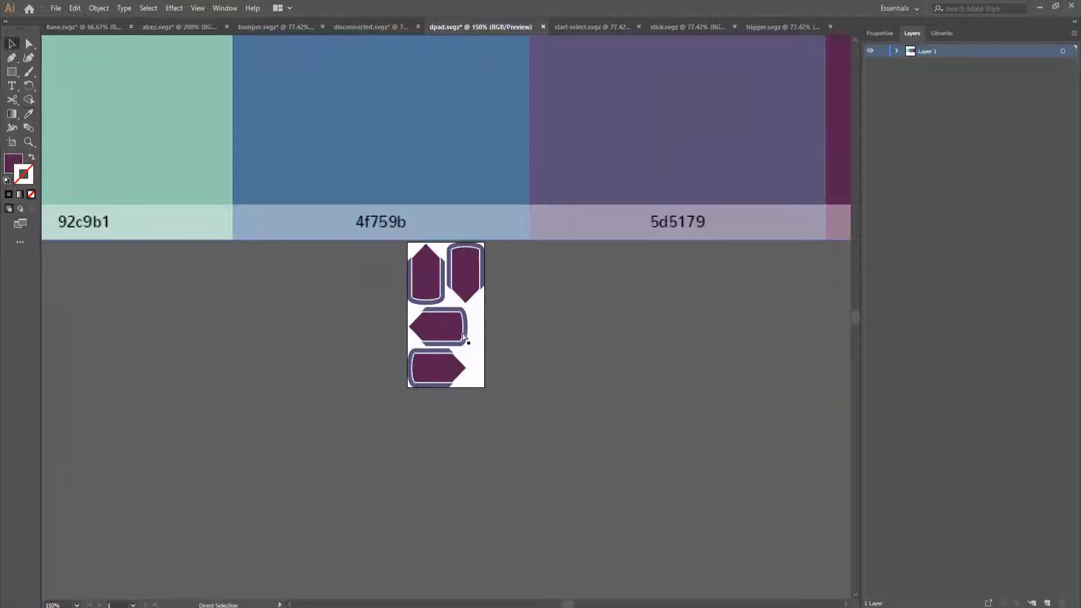
pyautogui.hotkey('ctrl', '+')
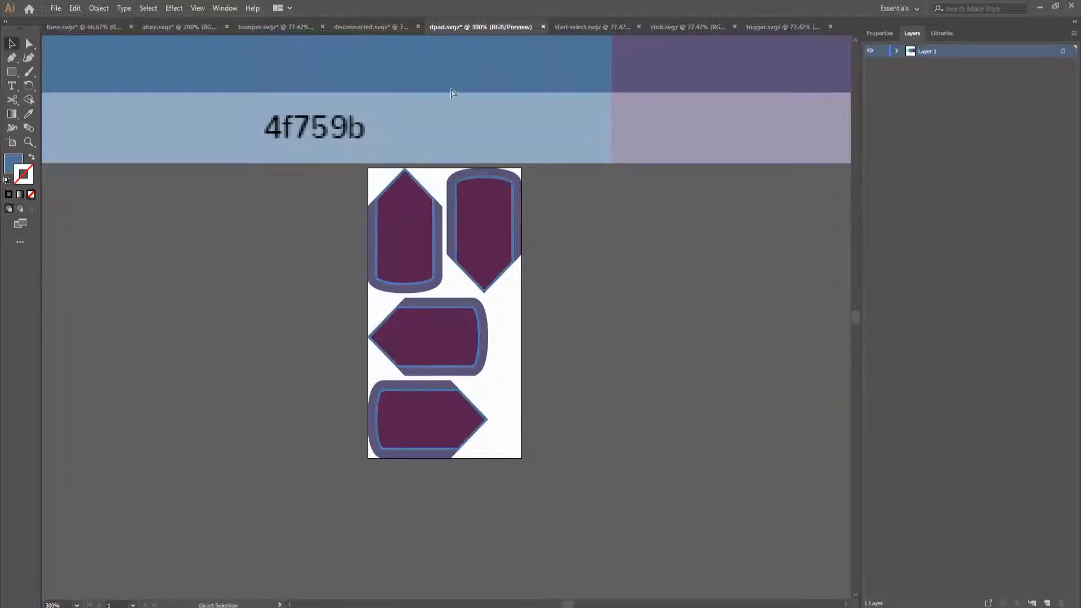
# In the start/select file, set the icons' fill to 571f4e via the Color Picker
pyautogui.hotkey('ctrl', 'Tab')
pyautogui.moveTo(541, 412)
pyautogui.mouseDown()
pyautogui.moveTo(515, 226)
pyautogui.moveTo(527, 244)
pyautogui.mouseUp()
pyautogui.click(447, 317)
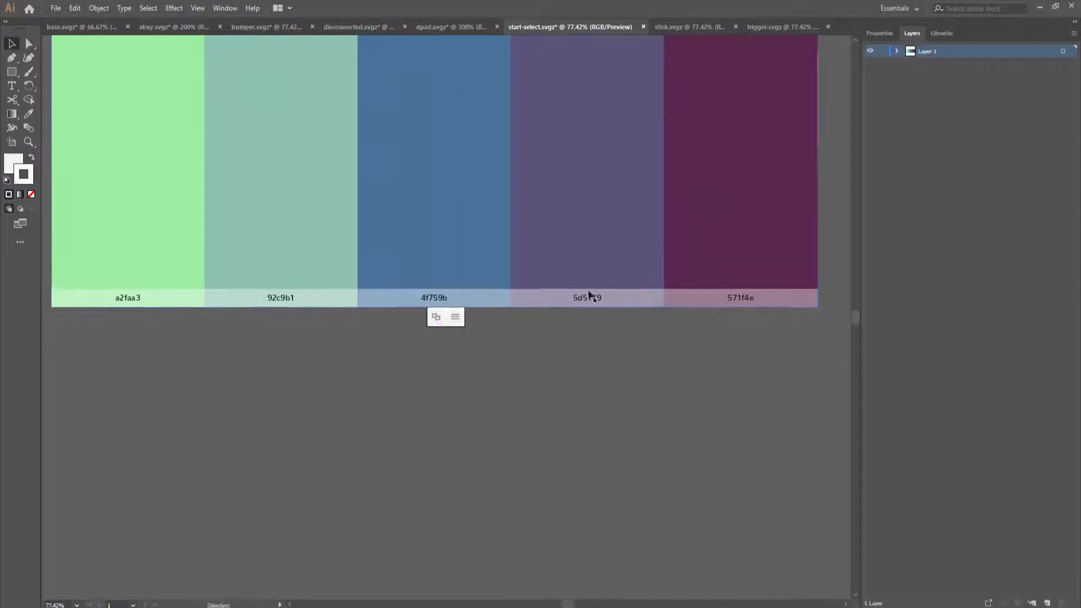
pyautogui.doubleClick(14, 161)
pyautogui.press('Escape')
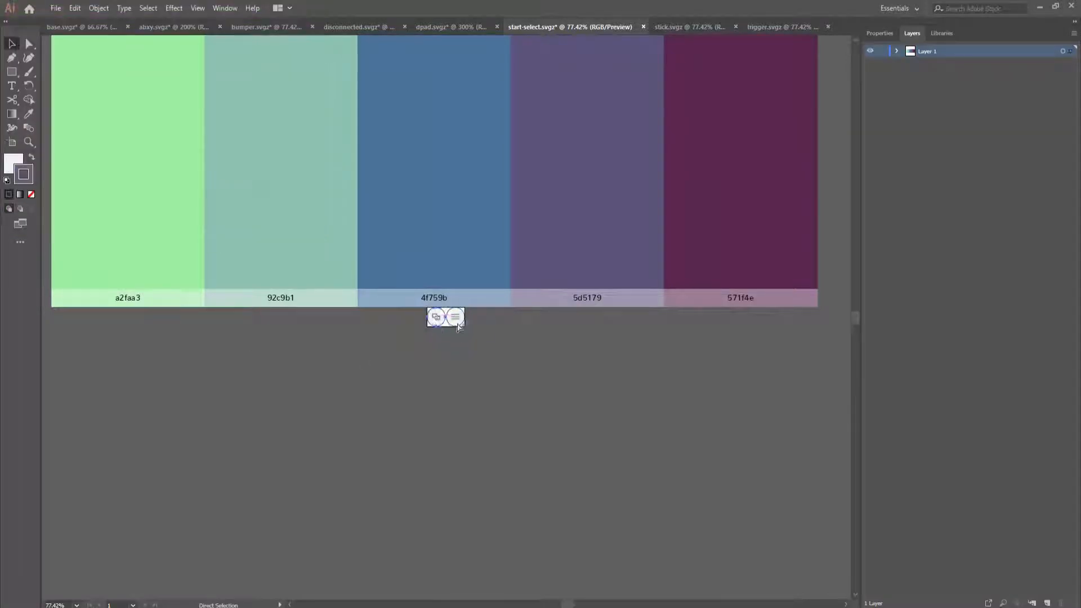
pyautogui.doubleClick(14, 161)
pyautogui.write('571f4e')
pyautogui.press('Return')
pyautogui.hotkey('ctrl', '=')
pyautogui.hotkey('ctrl', '=')
pyautogui.hotkey('ctrl', '=')
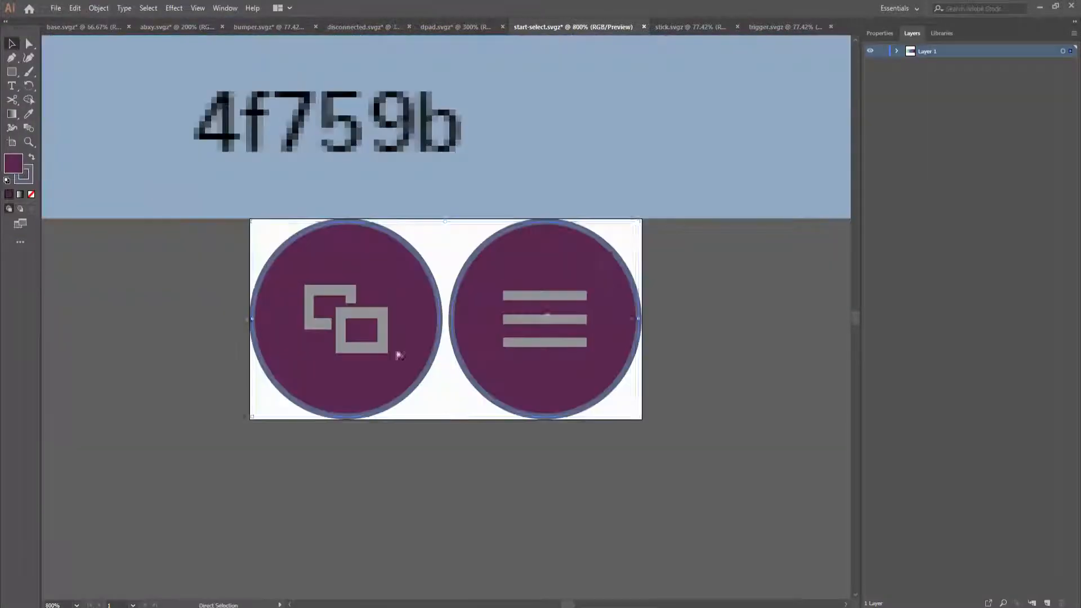
pyautogui.hscroll(5, 376, 287)
# Paste the colour palette into the stick file and position it above the thumbstick artwork
pyautogui.hotkey('ctrl', '-')
pyautogui.hotkey('ctrl', '-')
pyautogui.hotkey('ctrl', '-')
pyautogui.click(696, 26)
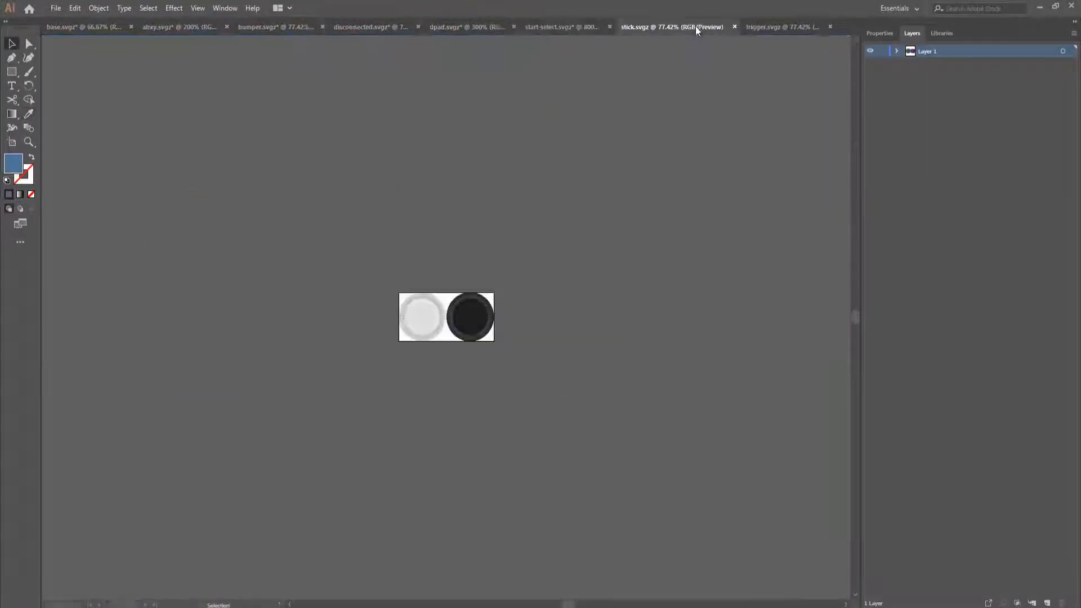
pyautogui.hotkey('ctrl', 'v')
pyautogui.moveTo(596, 195); pyautogui.dragTo(572, 266)
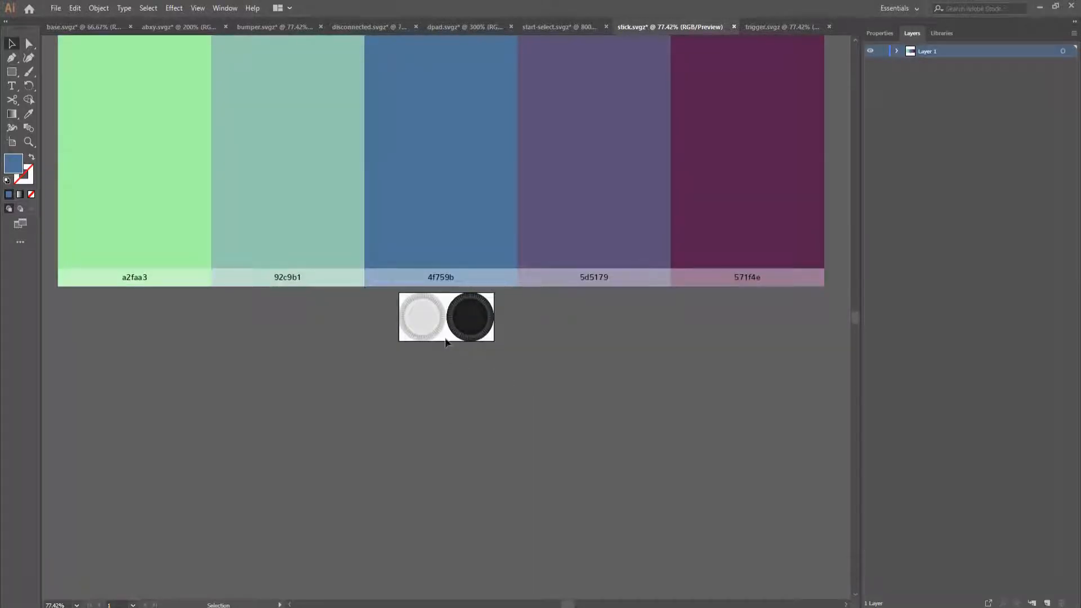
pyautogui.moveTo(571, 221); pyautogui.dragTo(418, 212)
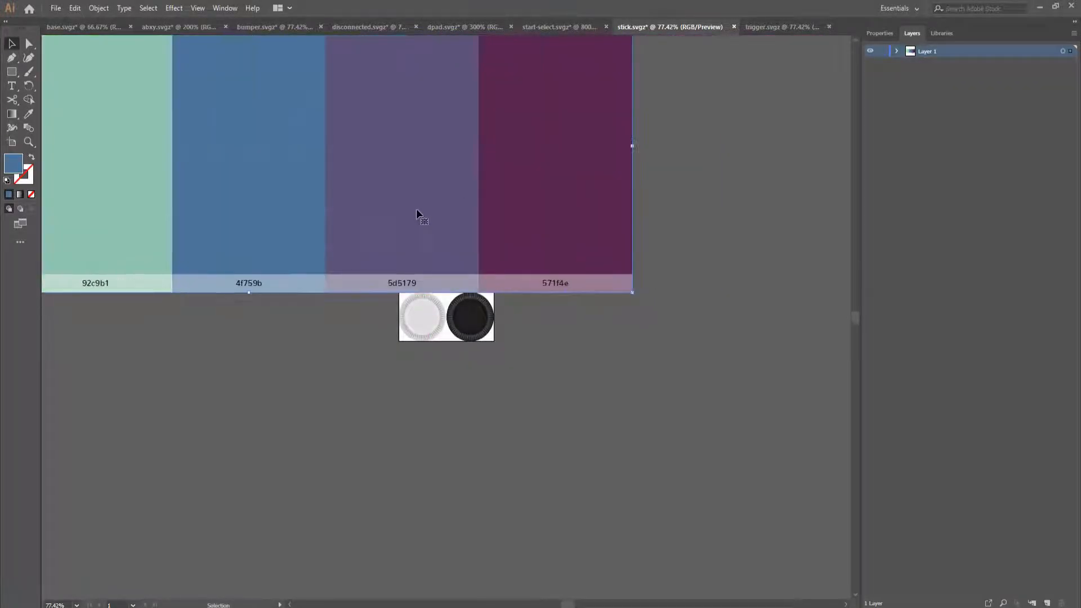
pyautogui.press('a')
pyautogui.hotkey('ctrl', '+')
pyautogui.hotkey('ctrl', '+')
pyautogui.hotkey('ctrl', '+')
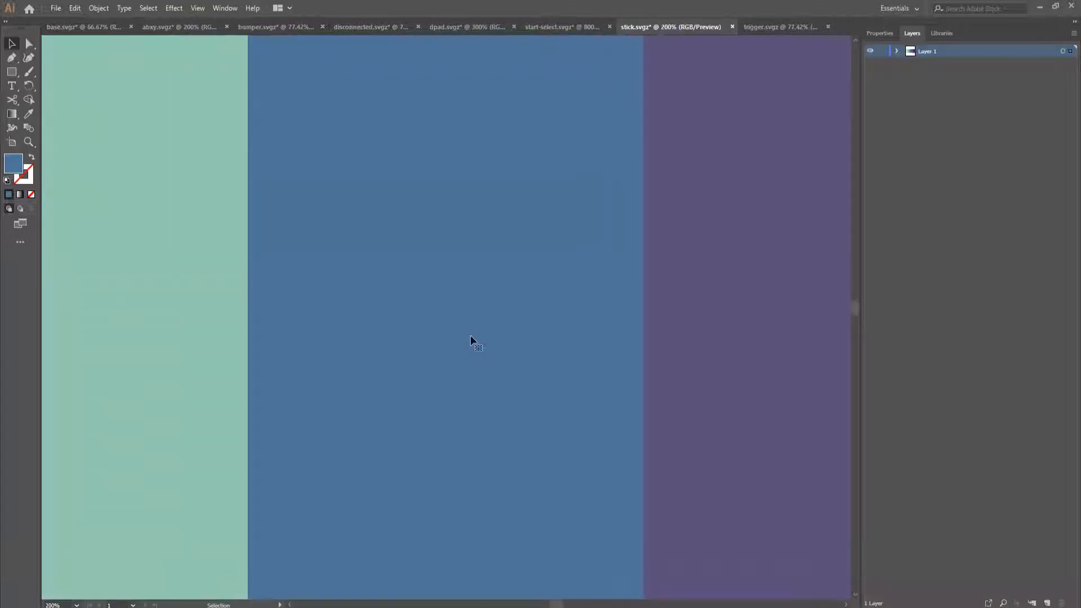
pyautogui.hotkey('ctrl', '-')
pyautogui.hotkey('ctrl', '-')
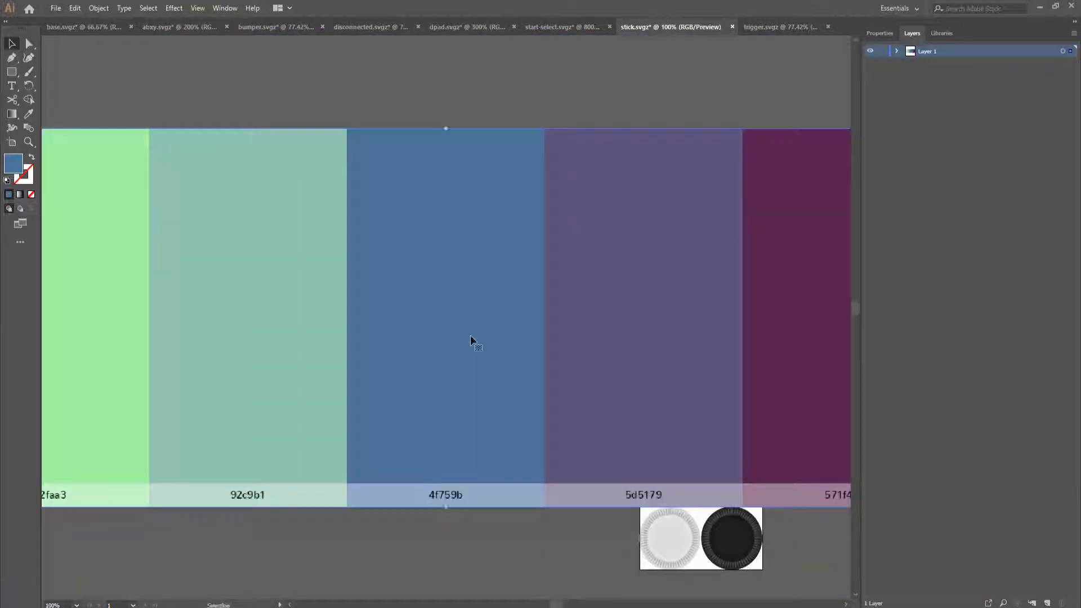
# Recolour the right stick's inner circle and ribbed outer ring in 571f4e purple
pyautogui.click(732, 541)
pyautogui.press('v')
pyautogui.hotkey('ctrl', '+')
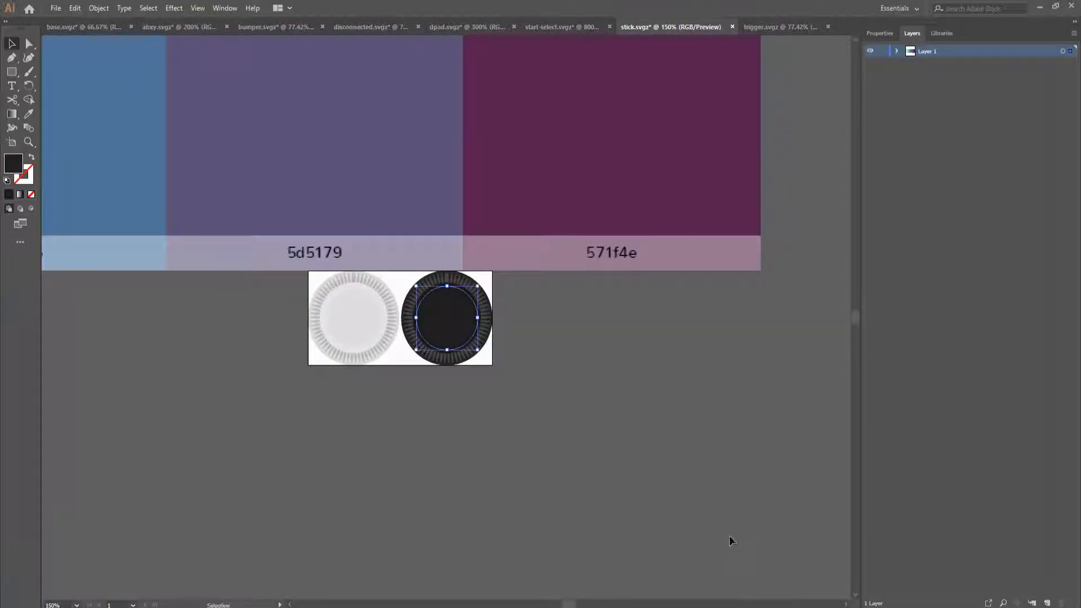
pyautogui.press('a')
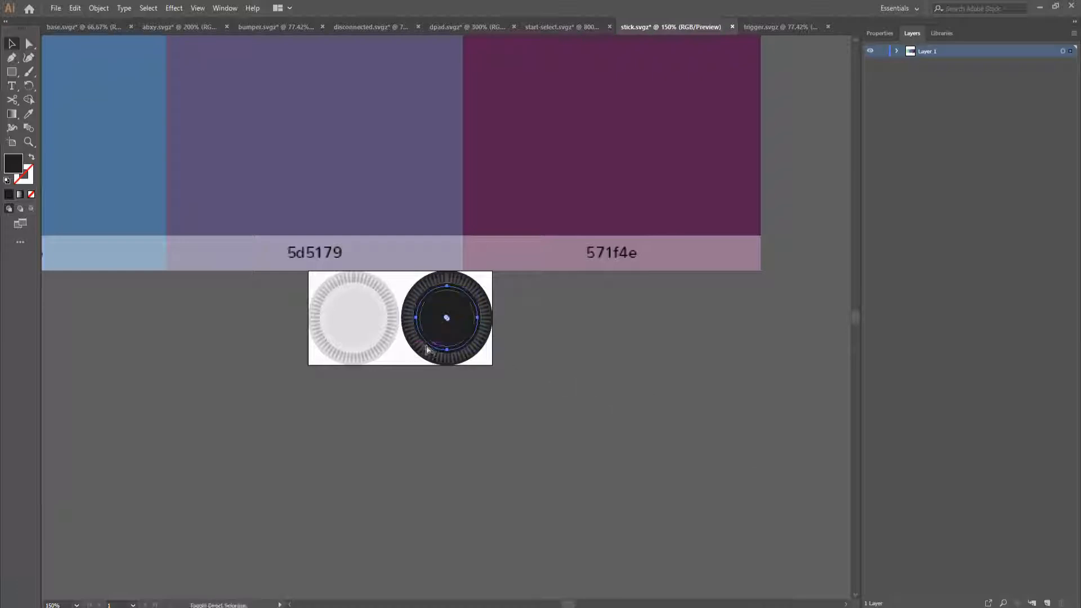
pyautogui.keyDown('shift'); pyautogui.click(420, 357); pyautogui.keyUp('shift')
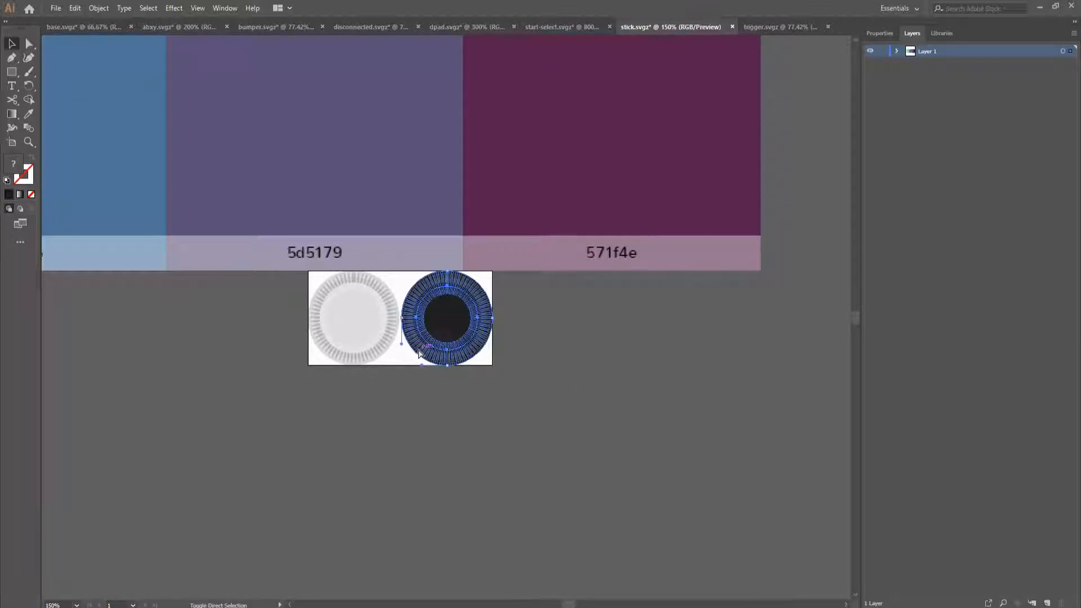
pyautogui.press('i')
pyautogui.click(543, 186)
pyautogui.press('v')
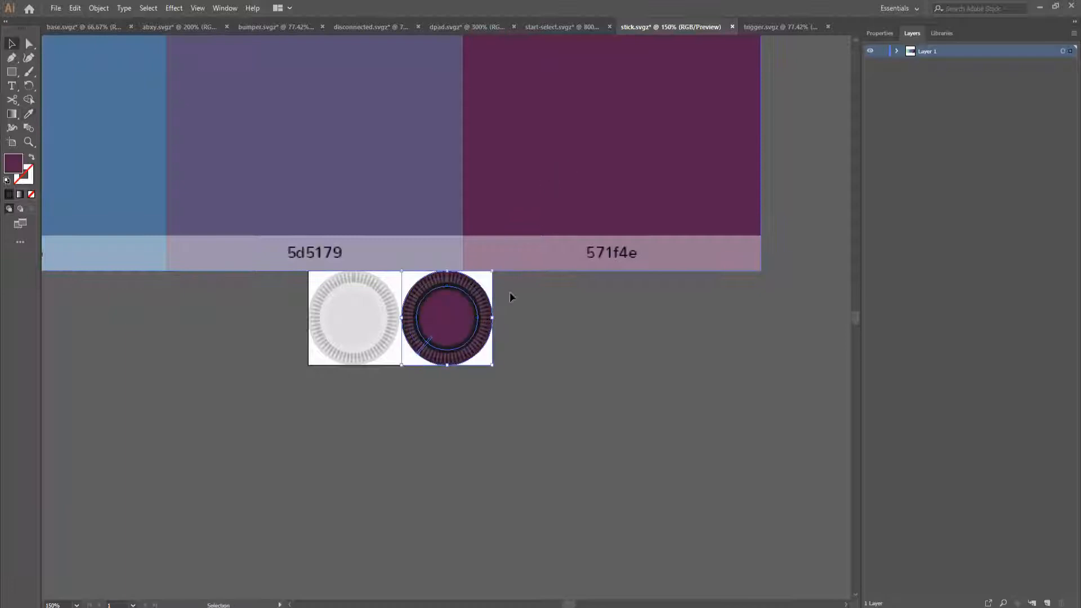
pyautogui.click(467, 402)
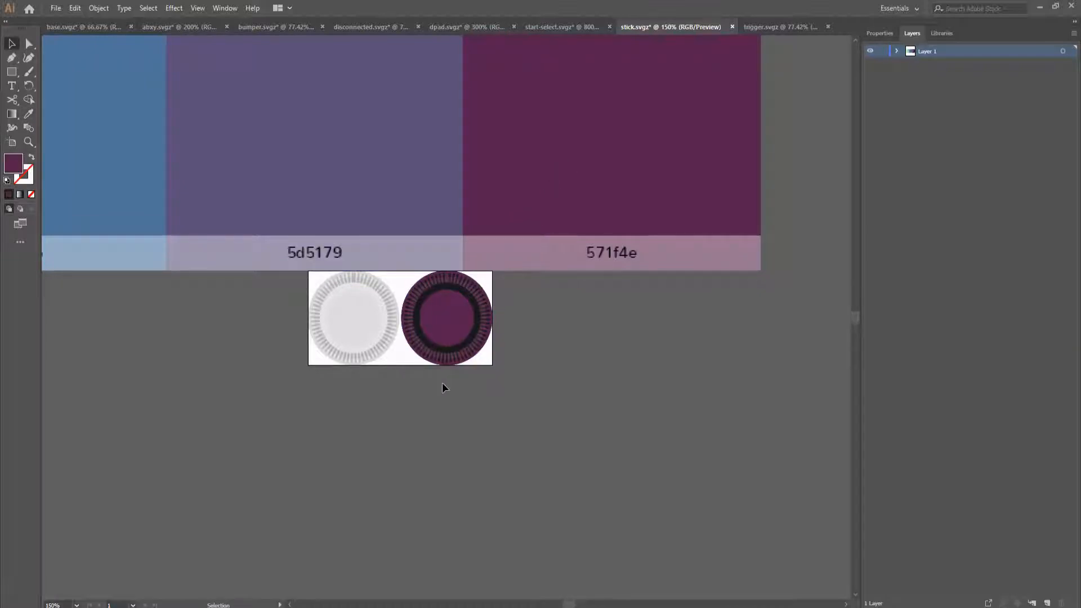
# Give the right stick's ring band the lavender from the top swatch band
pyautogui.hotkey('ctrl', '=')
pyautogui.press('a')
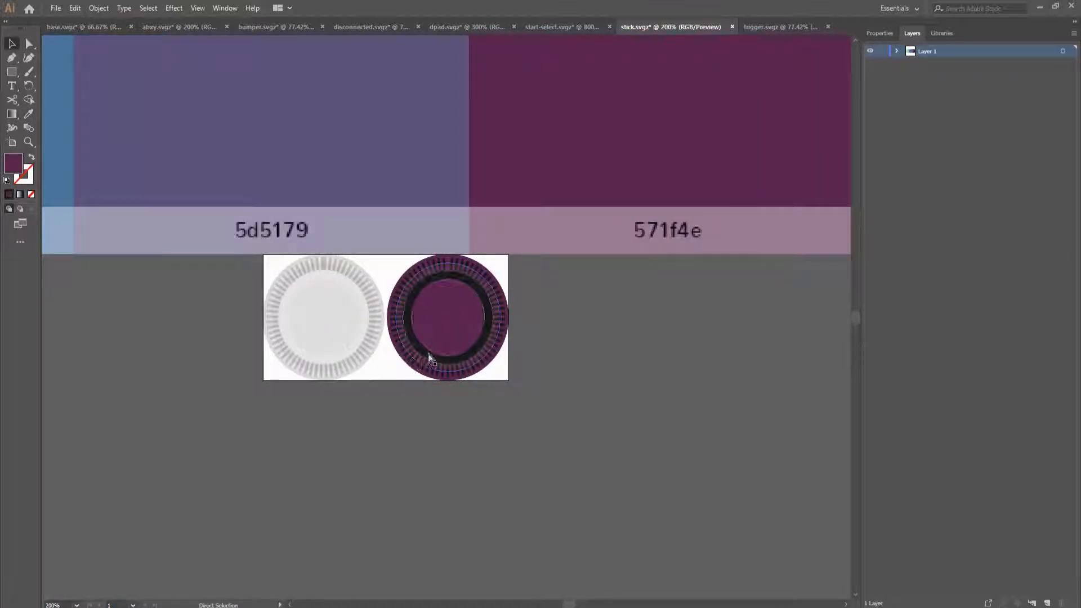
pyautogui.press('v')
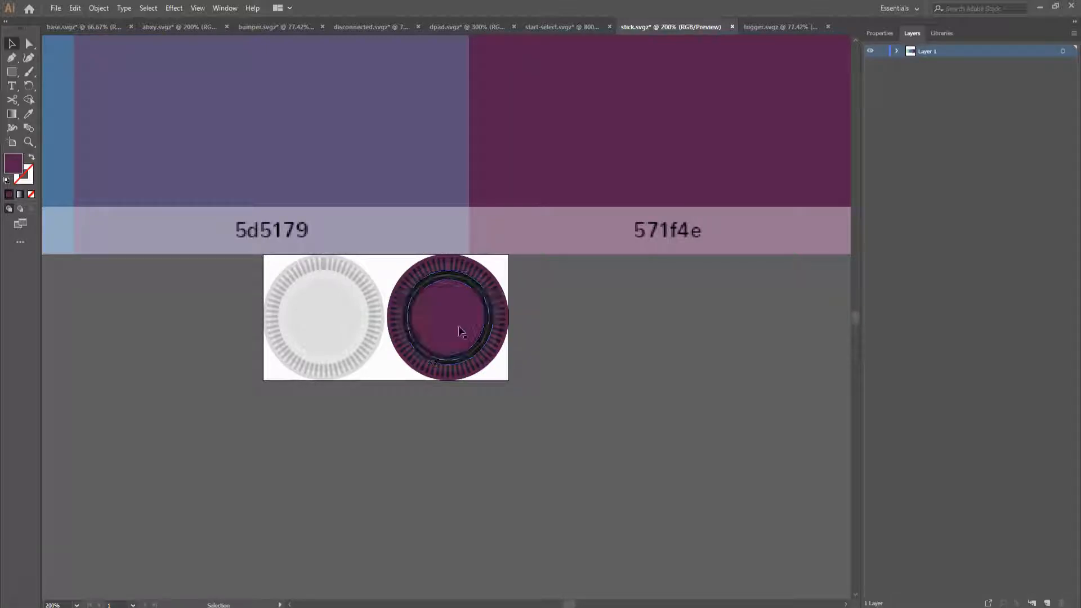
pyautogui.click(416, 364)
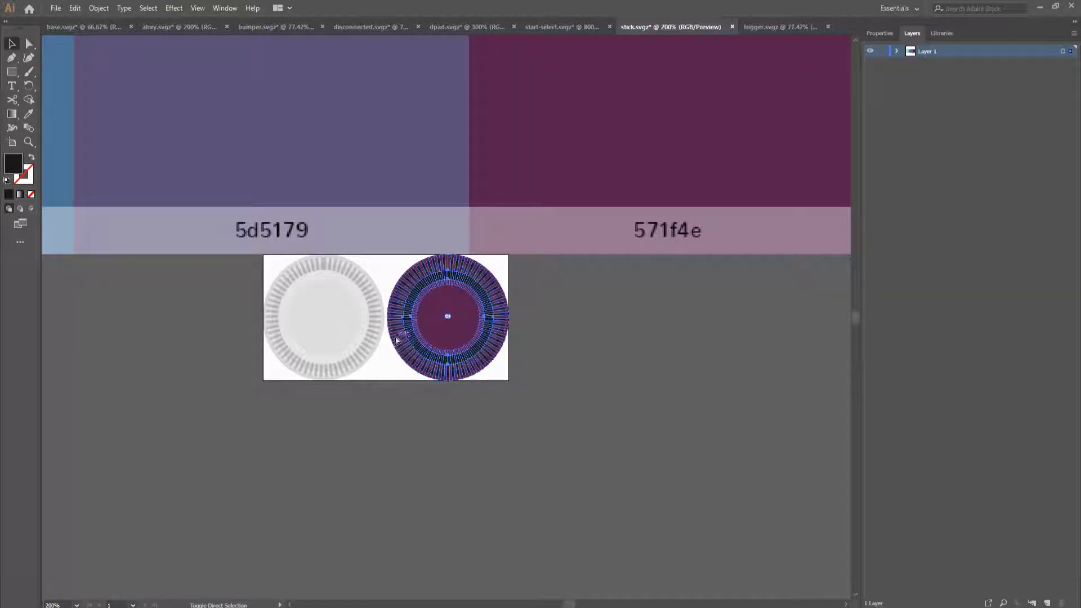
pyautogui.moveTo(393, 319); pyautogui.dragTo(394, 321)
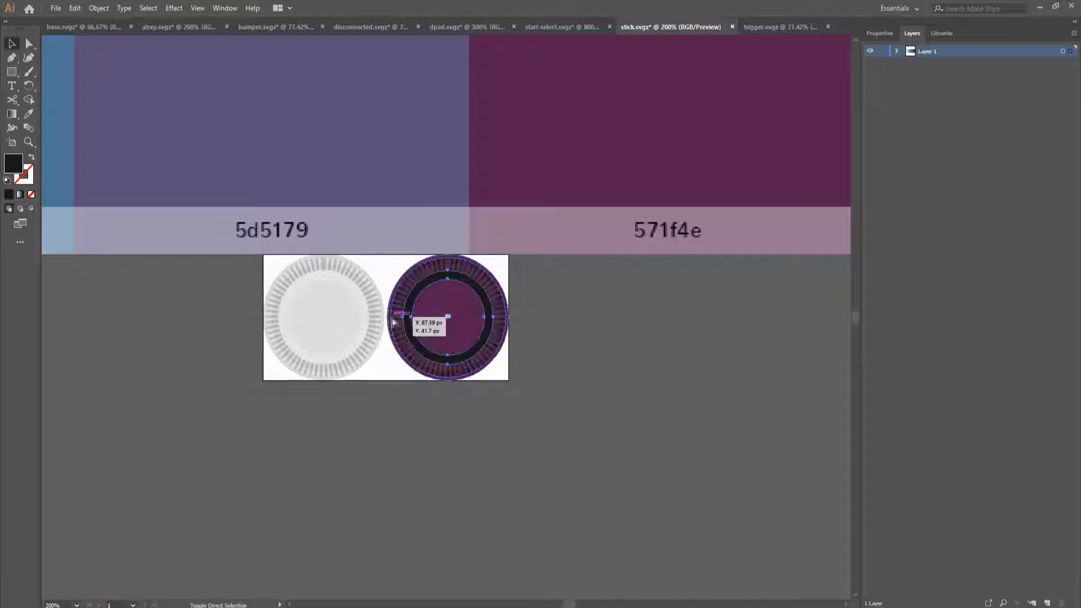
pyautogui.click(360, 388)
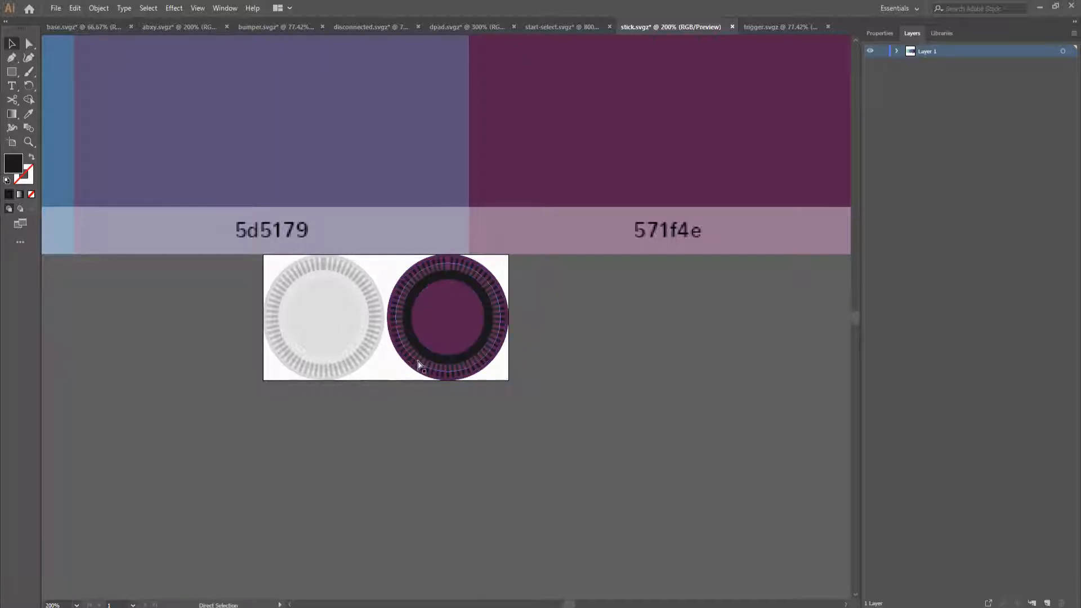
pyautogui.hotkey('ctrl', '+')
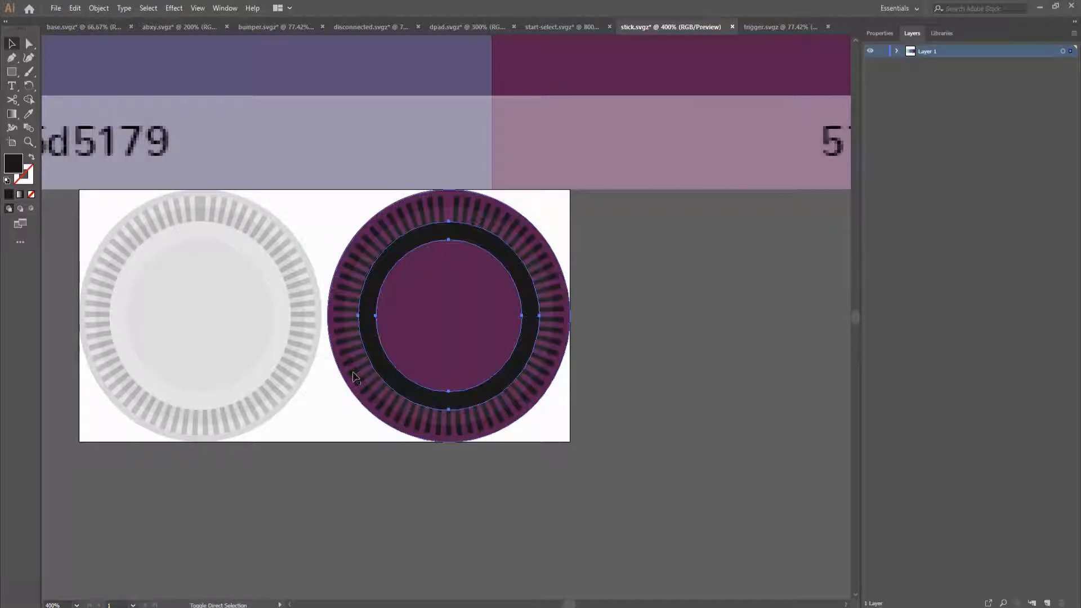
pyautogui.click(355, 379)
pyautogui.press('i')
pyautogui.click(198, 59)
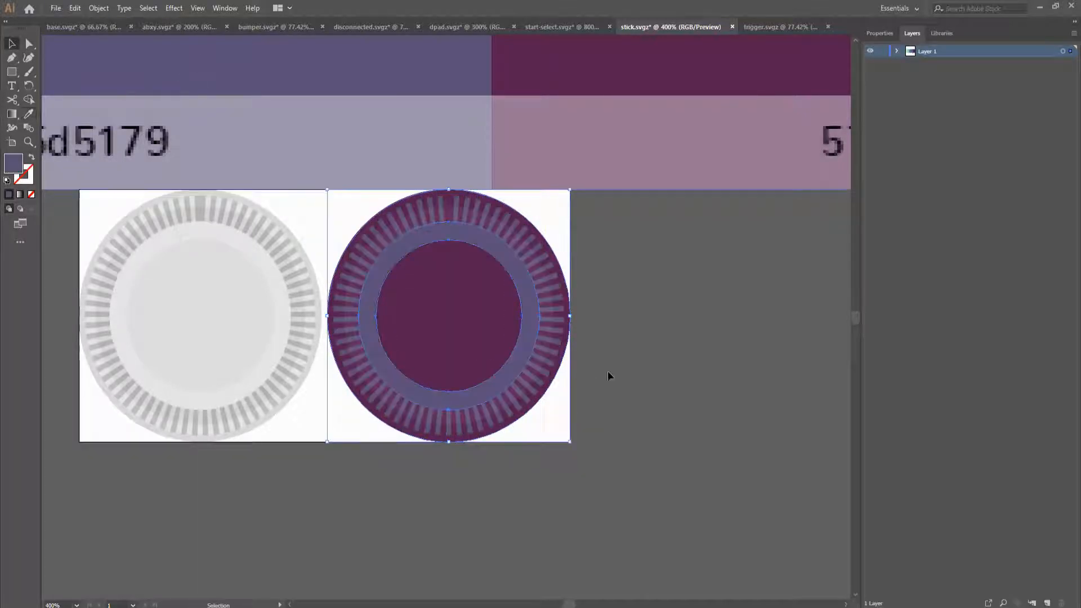
# Select the left ring's inner circle and striped outer ring and match them to the right ring's colours
pyautogui.press('a')
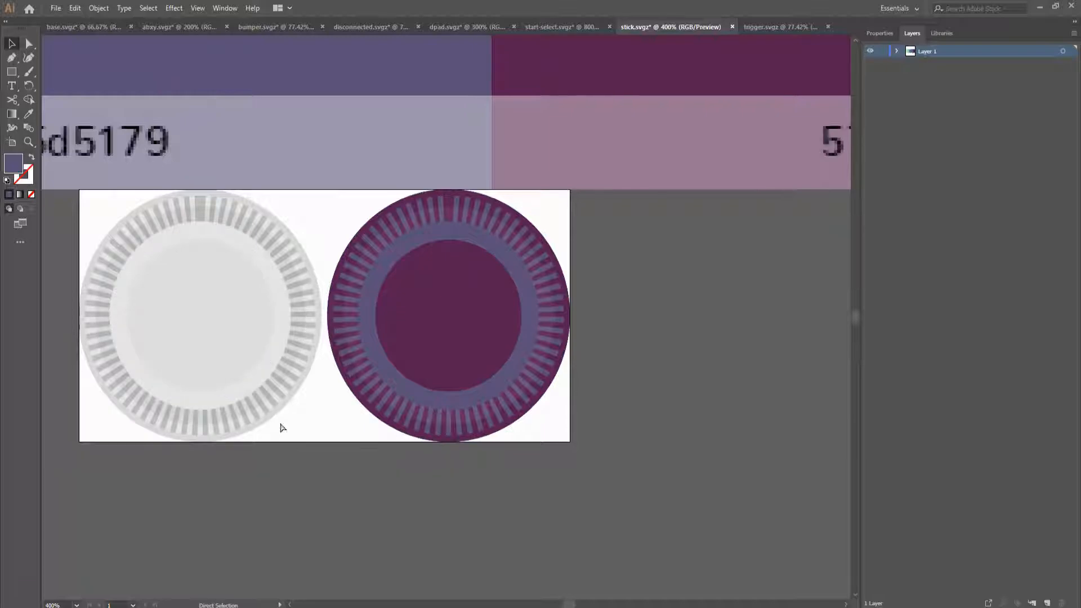
pyautogui.click(282, 428)
pyautogui.hscroll(-3, 330, 388)
pyautogui.hscroll(5, 483, 403)
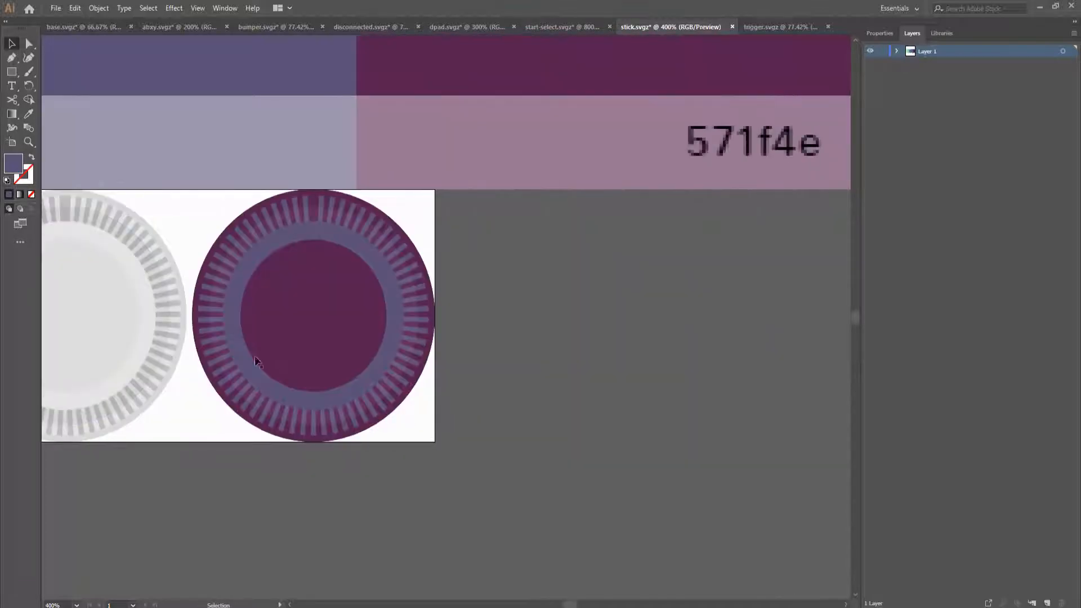
pyautogui.hscroll(-1, 254, 361)
pyautogui.hscroll(-1, 393, 357)
pyautogui.hscroll(-2, 423, 357)
pyautogui.press('v')
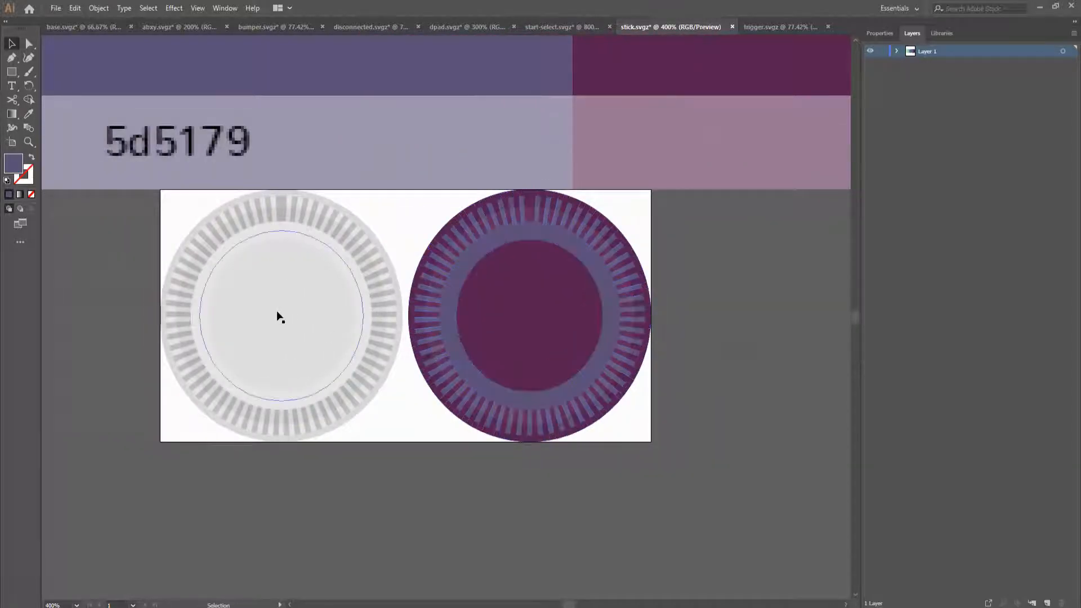
pyautogui.click(279, 318)
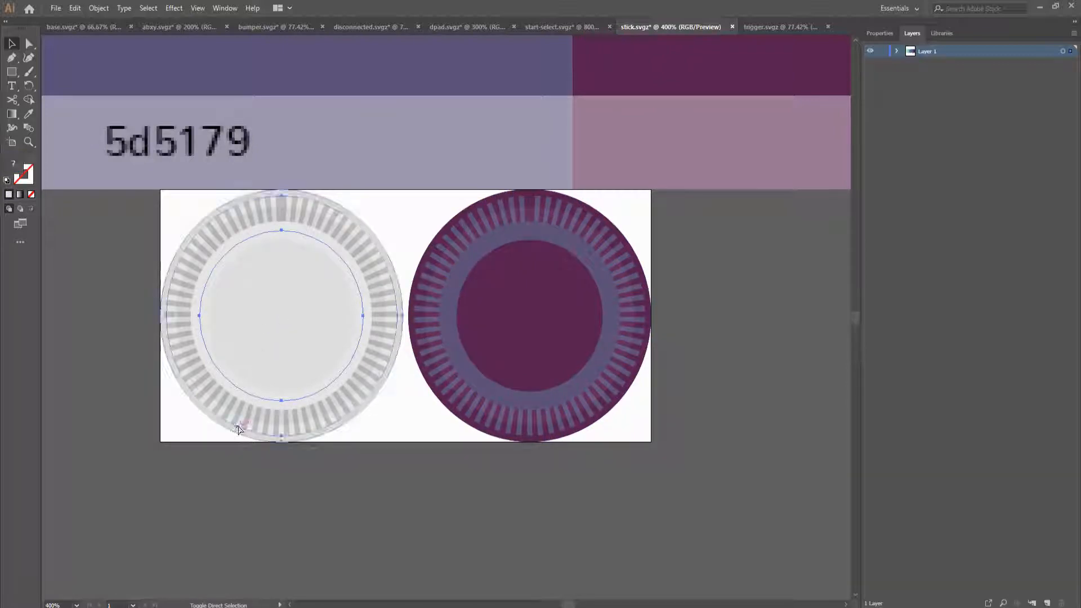
pyautogui.keyDown('shift'); pyautogui.click(239, 427); pyautogui.keyUp('shift')
pyautogui.click(340, 487)
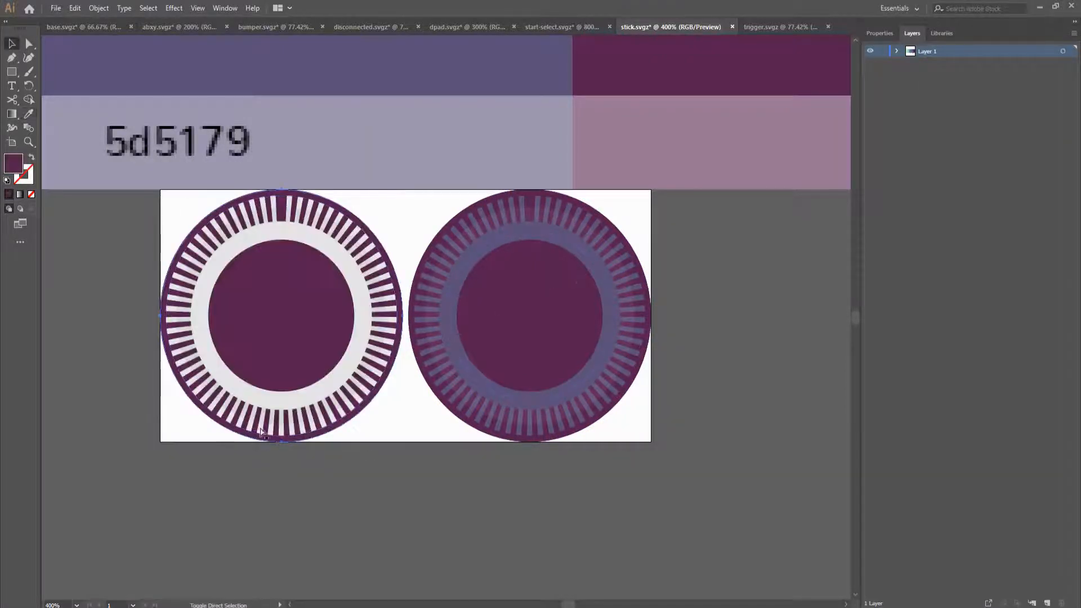
pyautogui.hscroll(2, 440, 330)
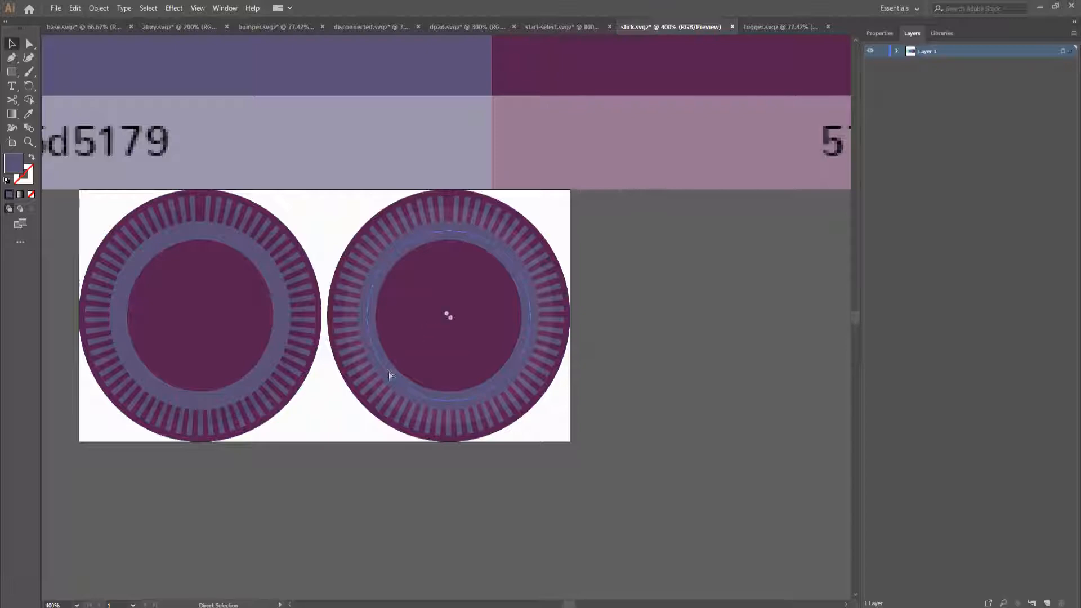
# Fill the right stick ring light green with teal ribs, then switch to trigger.svgz
pyautogui.press('i')
pyautogui.click(389, 376)
pyautogui.hotkey('ctrl', '-')
pyautogui.hotkey('ctrl', '-')
pyautogui.hotkey('ctrl', '-')
pyautogui.hscroll(-4, 136, 221)
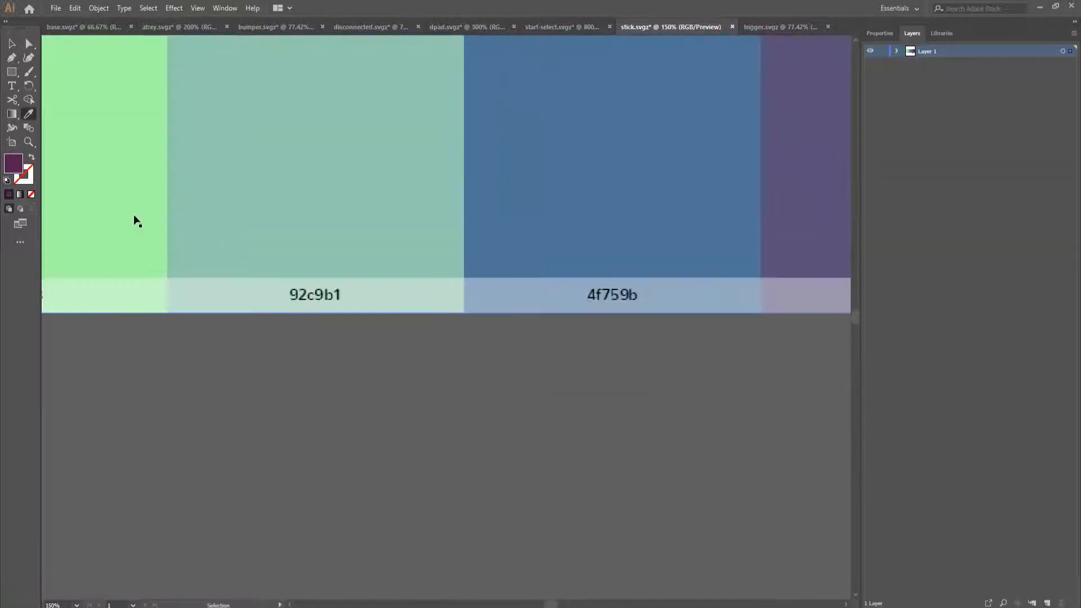
pyautogui.hscroll(4, 403, 393)
pyautogui.hotkey('ctrl', '+')
pyautogui.hotkey('ctrl', '+')
pyautogui.hotkey('ctrl', '+')
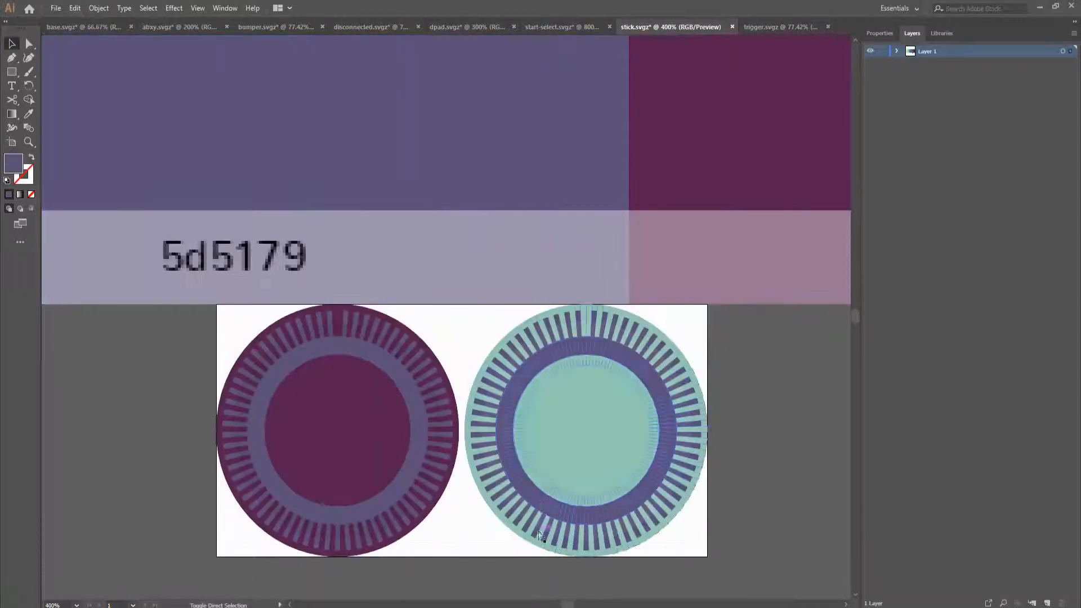
pyautogui.click(541, 534)
pyautogui.hotkey('ctrl', '-')
pyautogui.hotkey('ctrl', '-')
pyautogui.hotkey('ctrl', '-')
pyautogui.hscroll(-3, 160, 336)
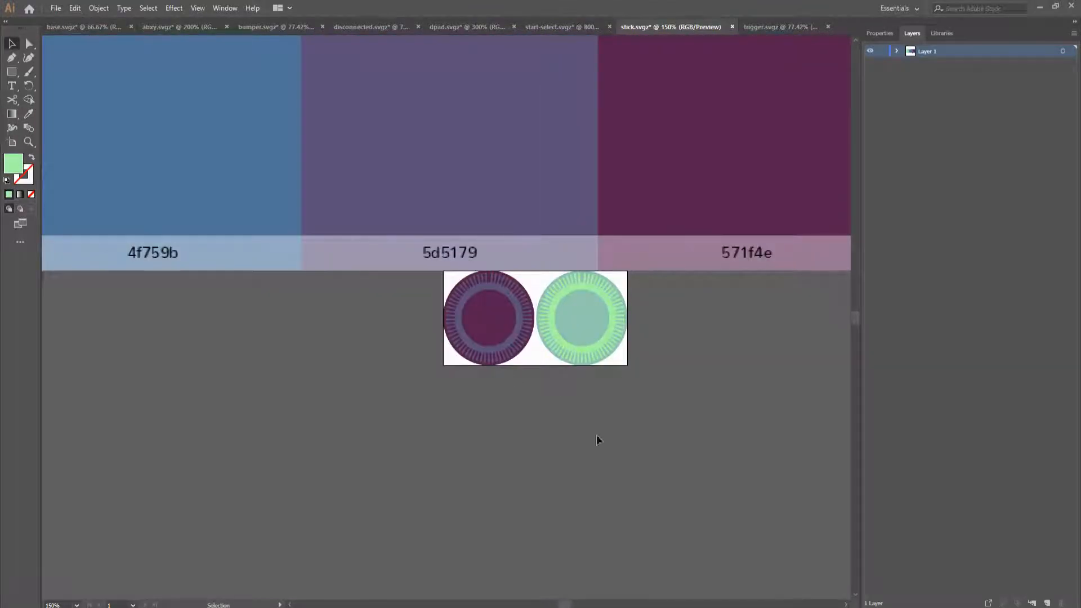
pyautogui.hotkey('ctrl', 'Tab')
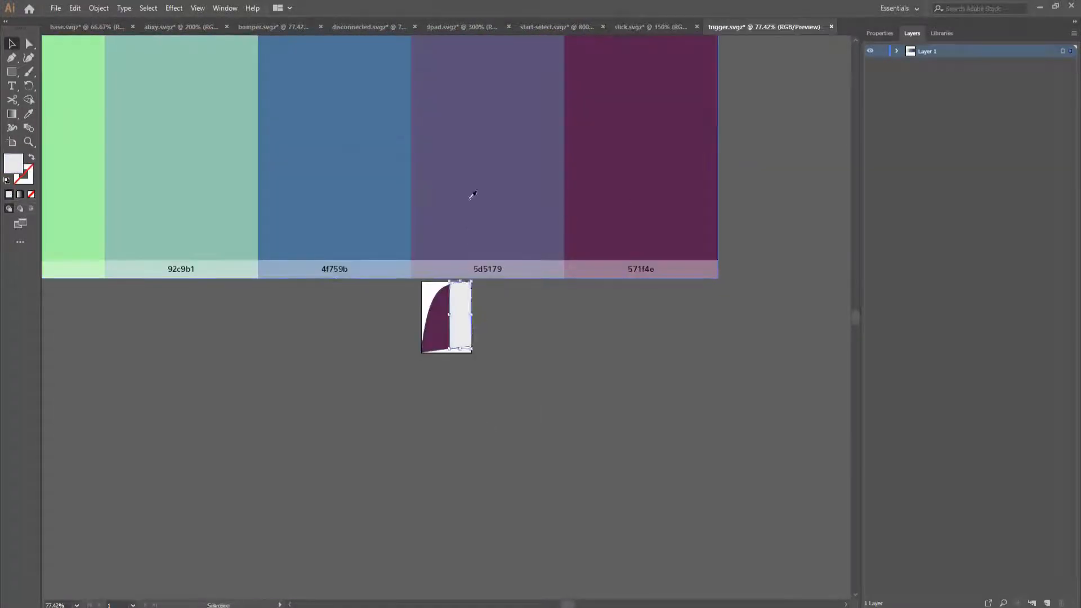
# Review all eight recoloured part documents (ABXY, bumper, disconnected, D-pad, start-select, stick, trigger) and return to base.svgz
pyautogui.click(76, 25)
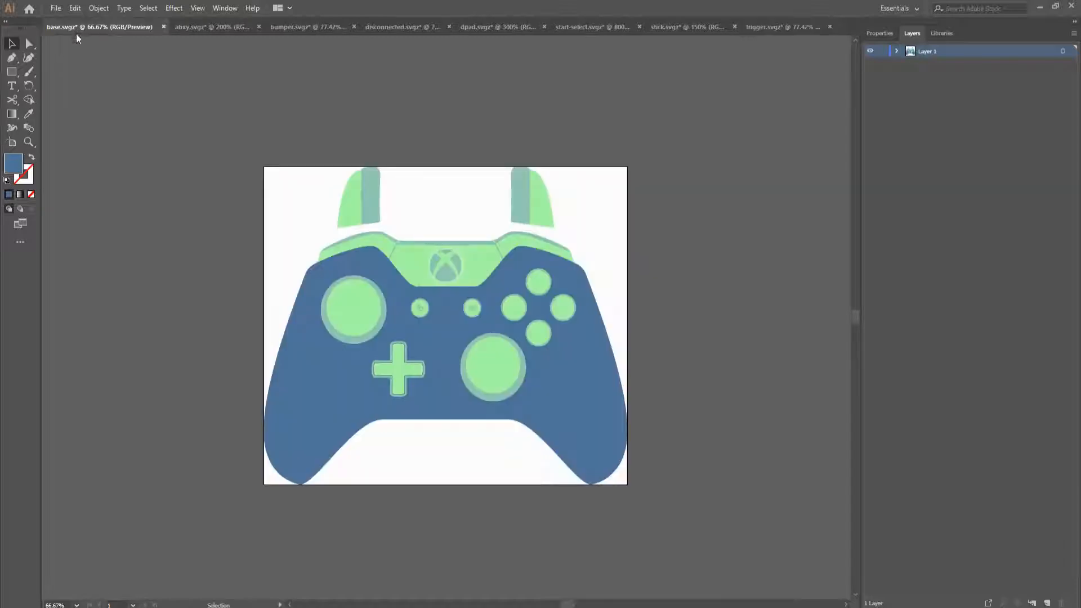
pyautogui.click(185, 27)
pyautogui.click(283, 31)
pyautogui.click(456, 28)
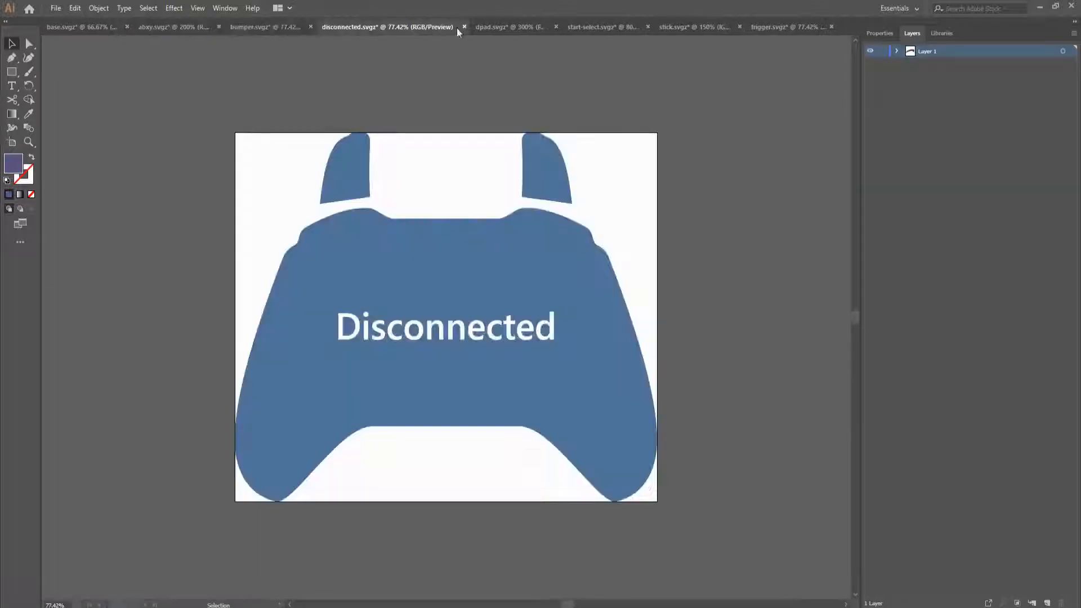
pyautogui.click(488, 23)
pyautogui.click(587, 24)
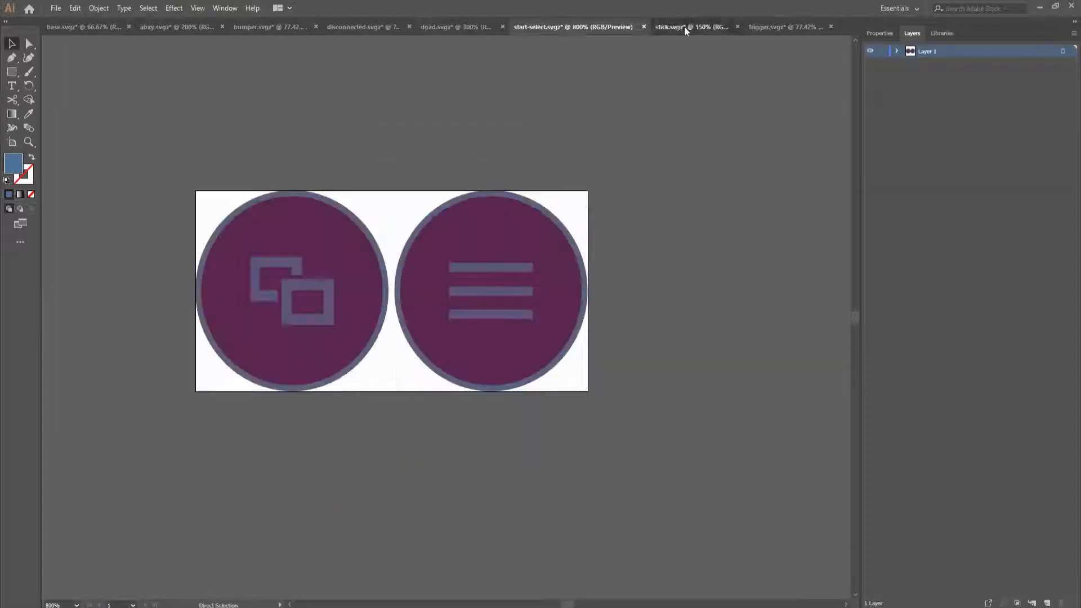
pyautogui.click(684, 26)
pyautogui.click(760, 27)
pyautogui.click(95, 25)
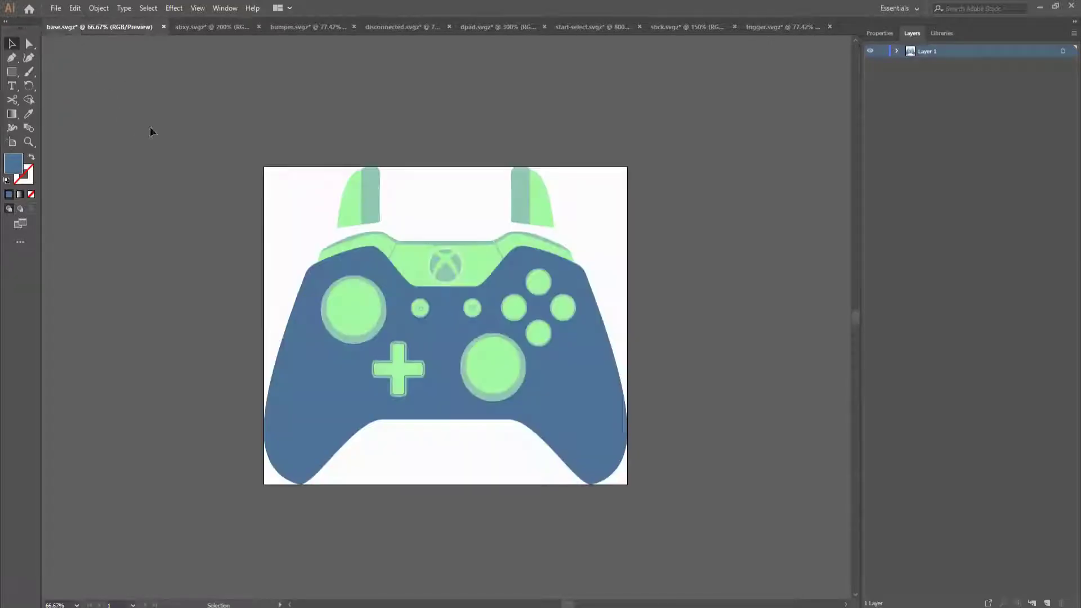
pyautogui.click(56, 9)
# Export the base controller as base.png via Export As with the default PNG settings
pyautogui.click(254, 226)
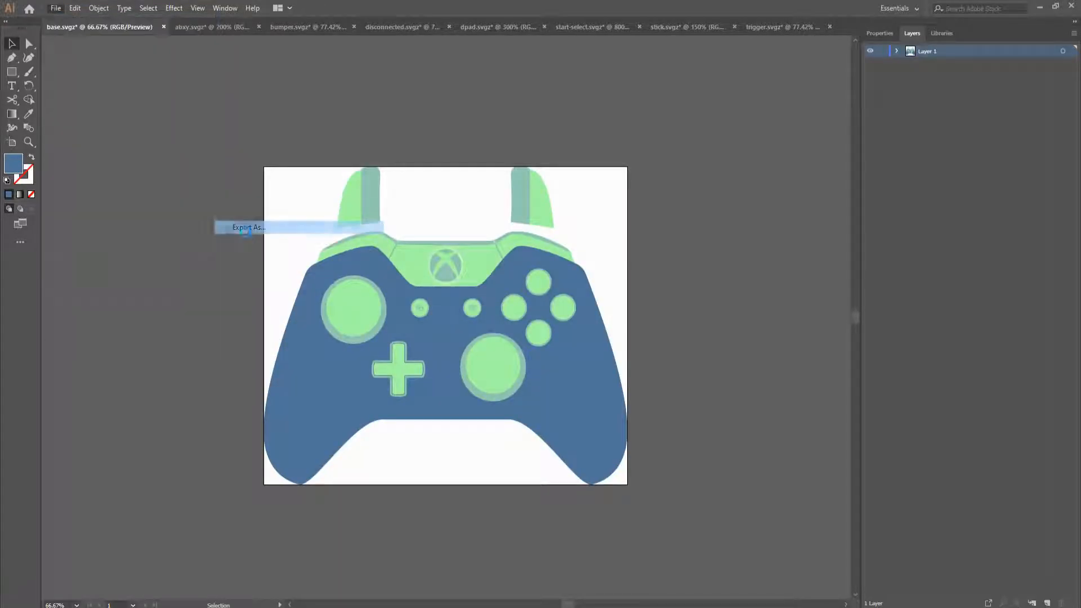
pyautogui.click(445, 353)
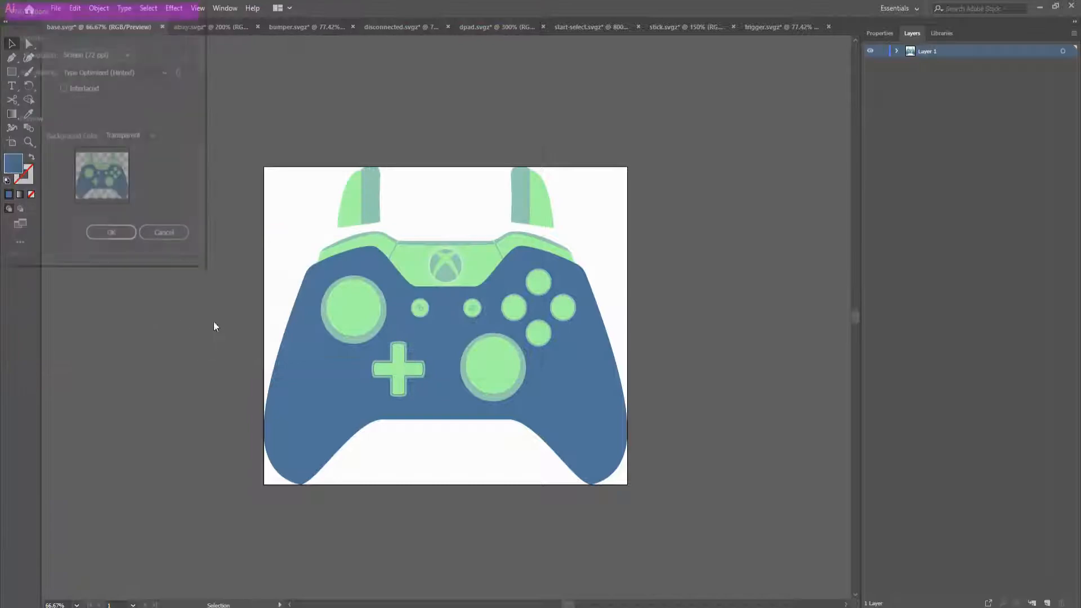
pyautogui.click(118, 239)
# Export the ABXY buttons as abxy.png, keeping Screen (72 ppi), Type Optimized anti-aliasing and Transparent background
pyautogui.click(203, 28)
pyautogui.click(56, 9)
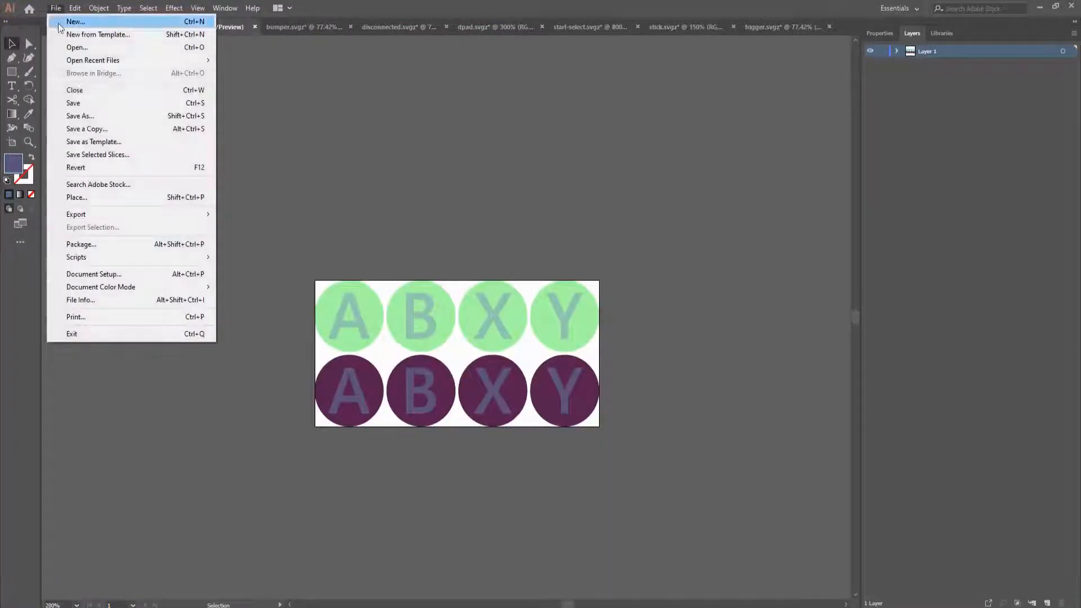
pyautogui.click(254, 226)
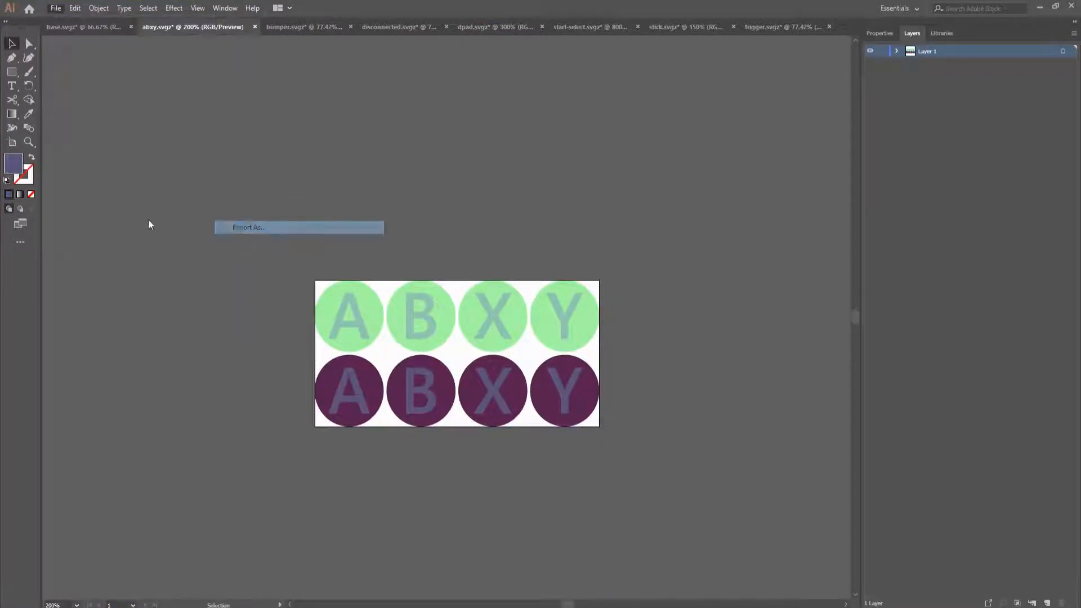
pyautogui.click(443, 354)
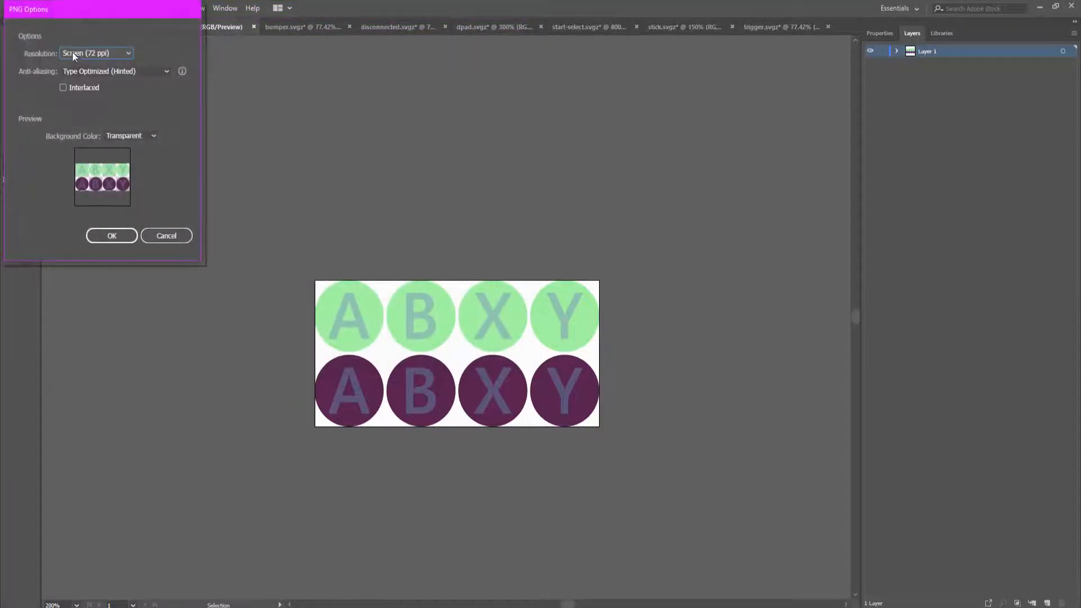
pyautogui.click(93, 53)
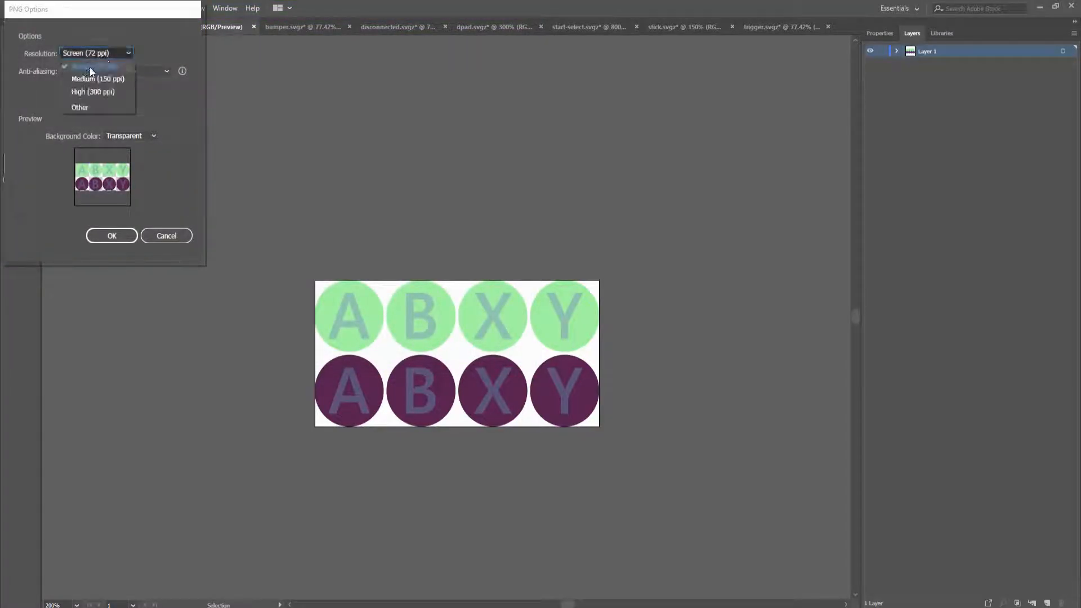
pyautogui.click(91, 68)
pyautogui.click(110, 72)
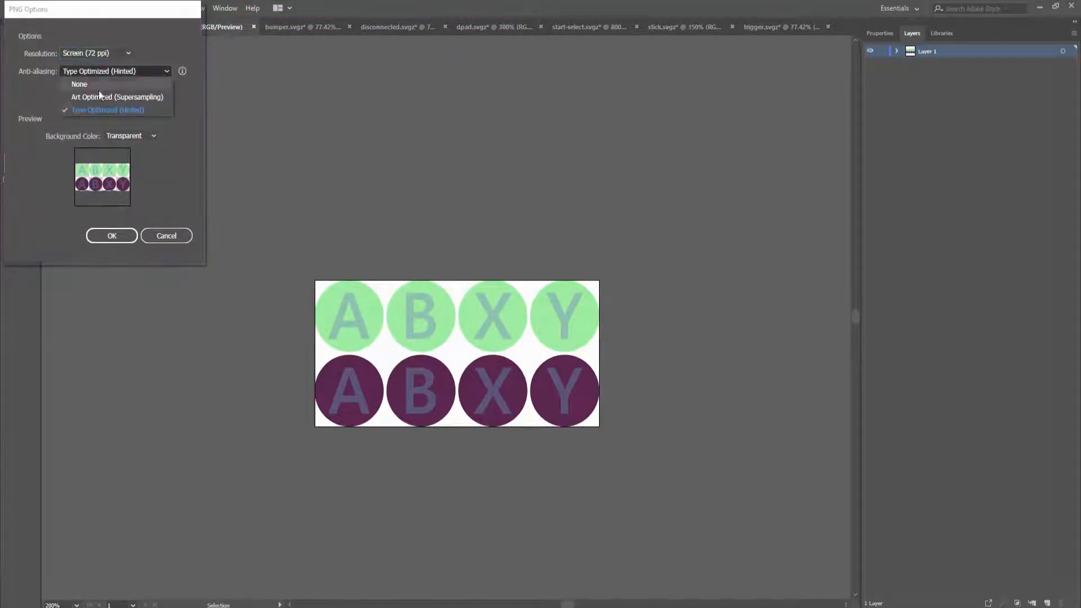
pyautogui.click(106, 106)
pyautogui.click(110, 71)
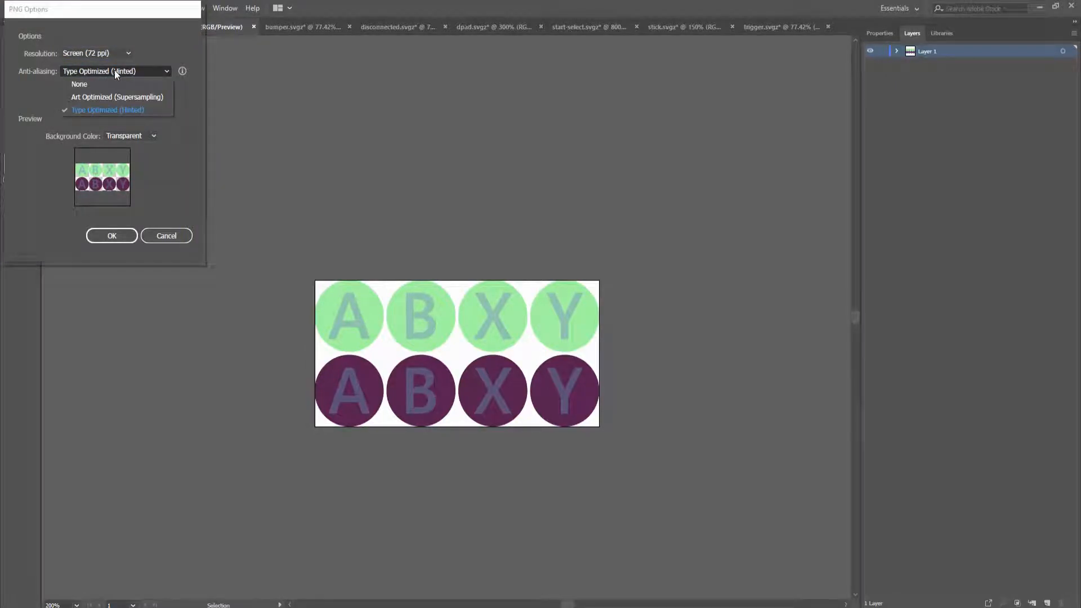
pyautogui.click(114, 70)
pyautogui.click(145, 135)
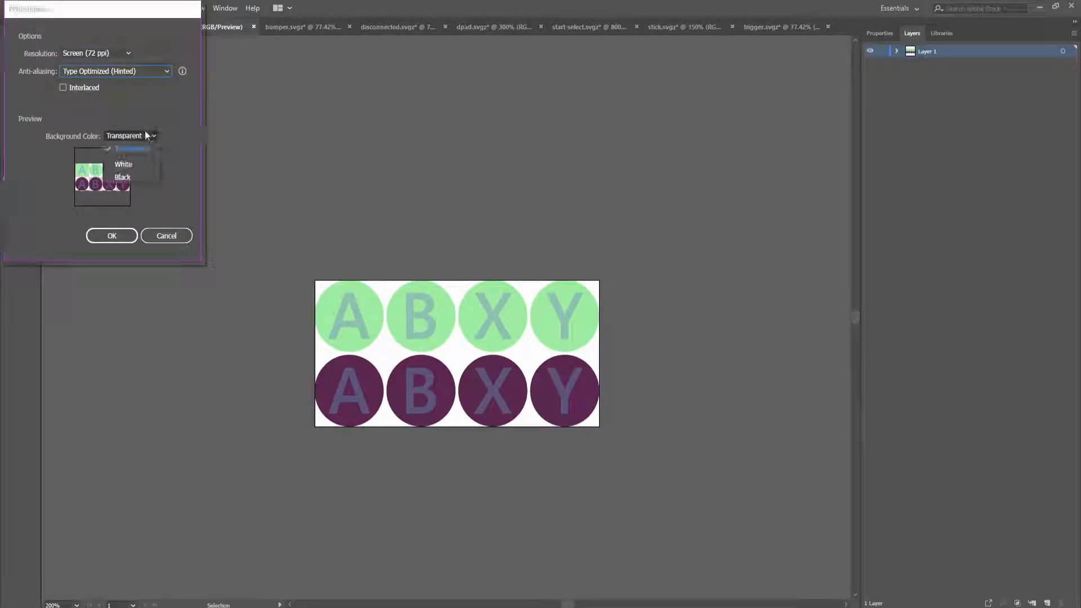
pyautogui.click(116, 235)
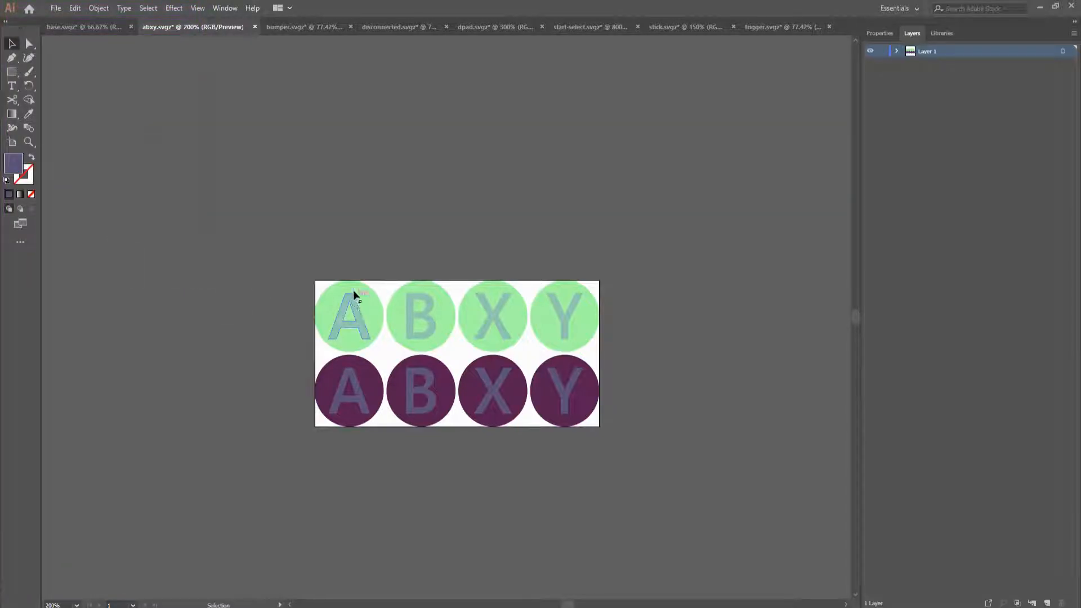
# Export the bumper, disconnected controller and D-pad documents as PNGs with the same settings
pyautogui.click(275, 27)
pyautogui.click(55, 8)
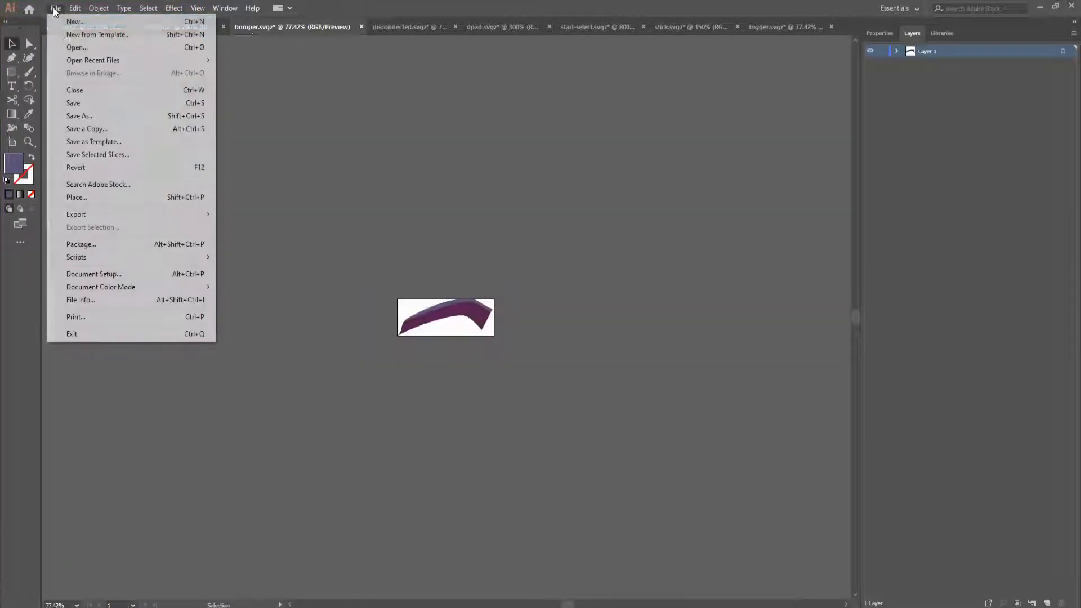
pyautogui.moveTo(76, 213)
pyautogui.click(254, 225)
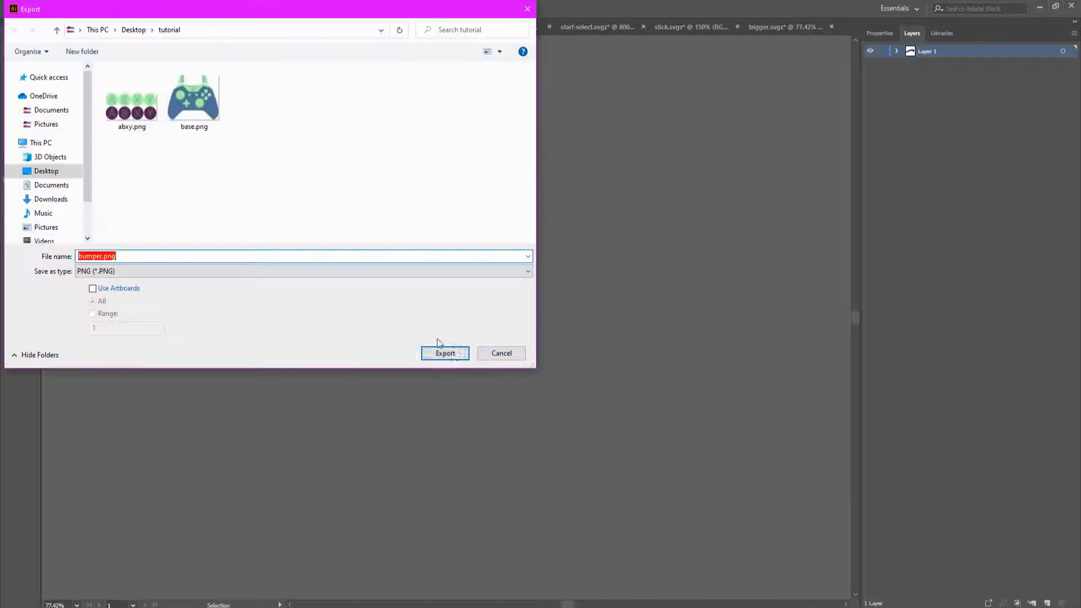
pyautogui.click(441, 351)
pyautogui.click(409, 27)
pyautogui.click(55, 8)
pyautogui.click(254, 225)
pyautogui.click(111, 236)
pyautogui.click(501, 26)
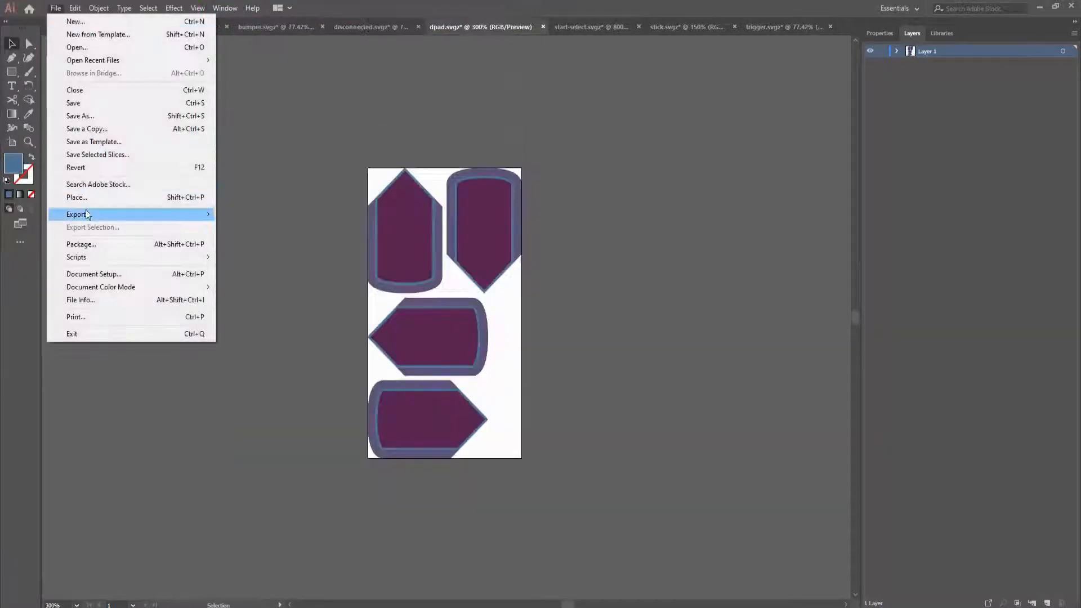
pyautogui.click(254, 225)
pyautogui.click(101, 241)
# Export the start-select, stick and trigger documents as PNGs with the same settings
pyautogui.click(590, 26)
pyautogui.click(253, 225)
pyautogui.click(112, 236)
pyautogui.click(684, 26)
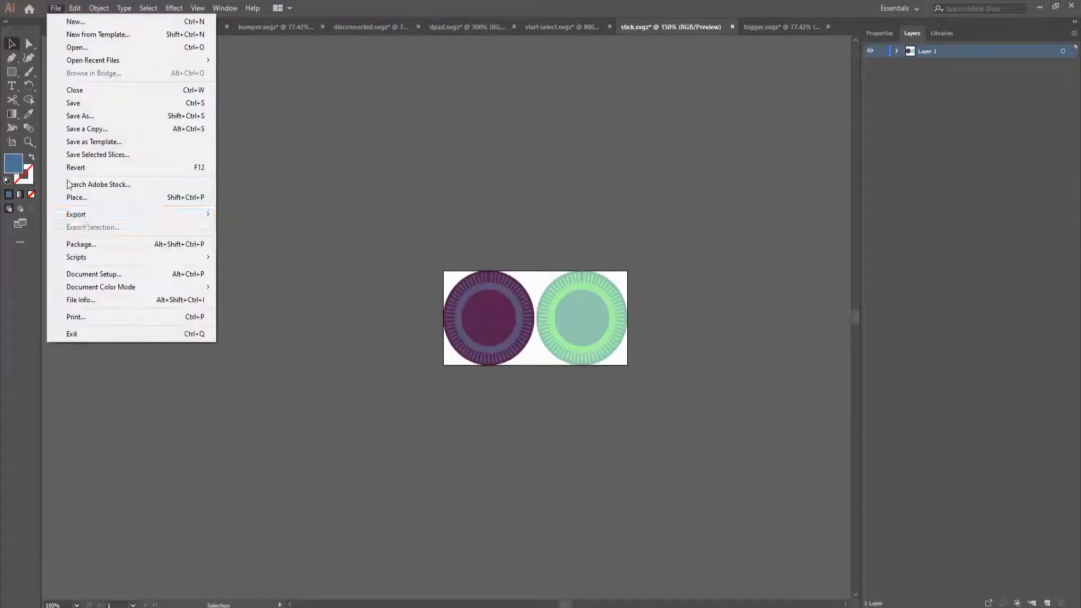
pyautogui.click(253, 225)
pyautogui.click(112, 236)
pyautogui.click(764, 27)
pyautogui.click(55, 8)
pyautogui.click(254, 225)
pyautogui.click(111, 236)
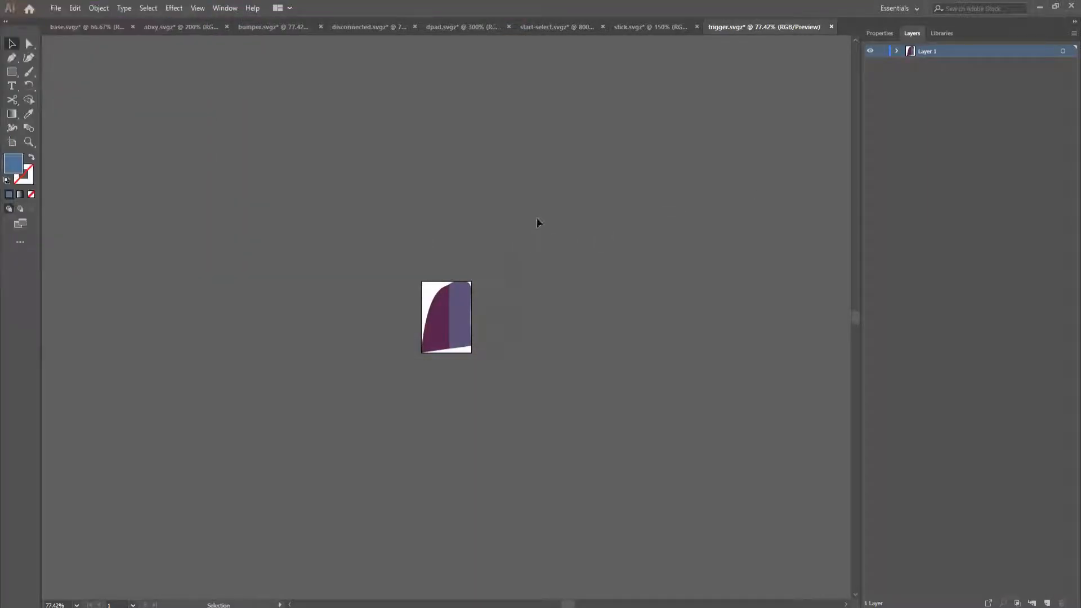
# Close the open part documents one after another, choosing No to saving changes
pyautogui.click(1072, 7)
pyautogui.click(598, 326)
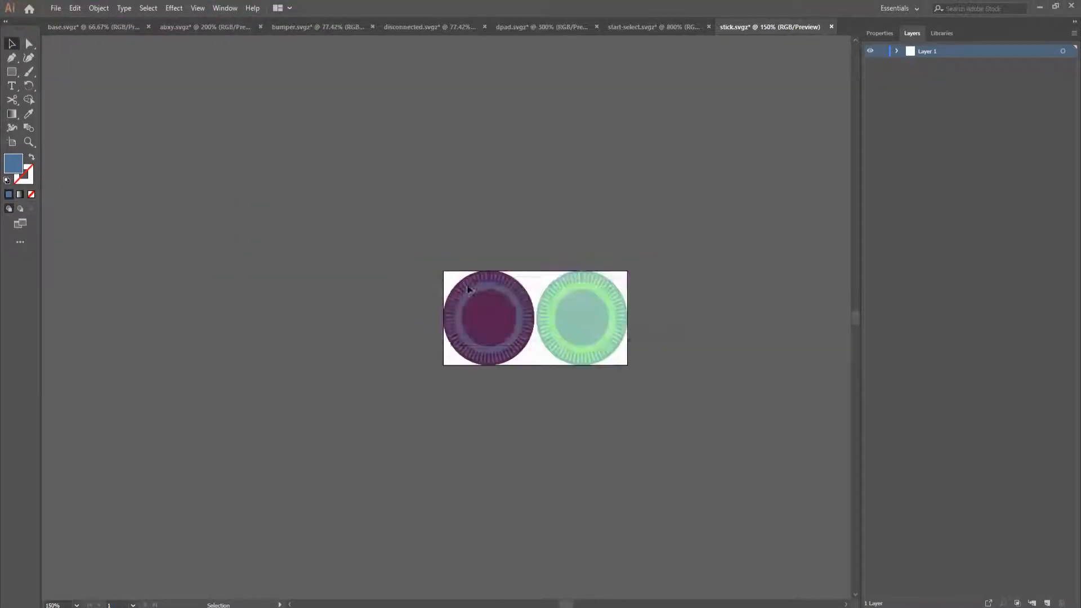
pyautogui.click(591, 326)
pyautogui.click(591, 325)
pyautogui.click(590, 325)
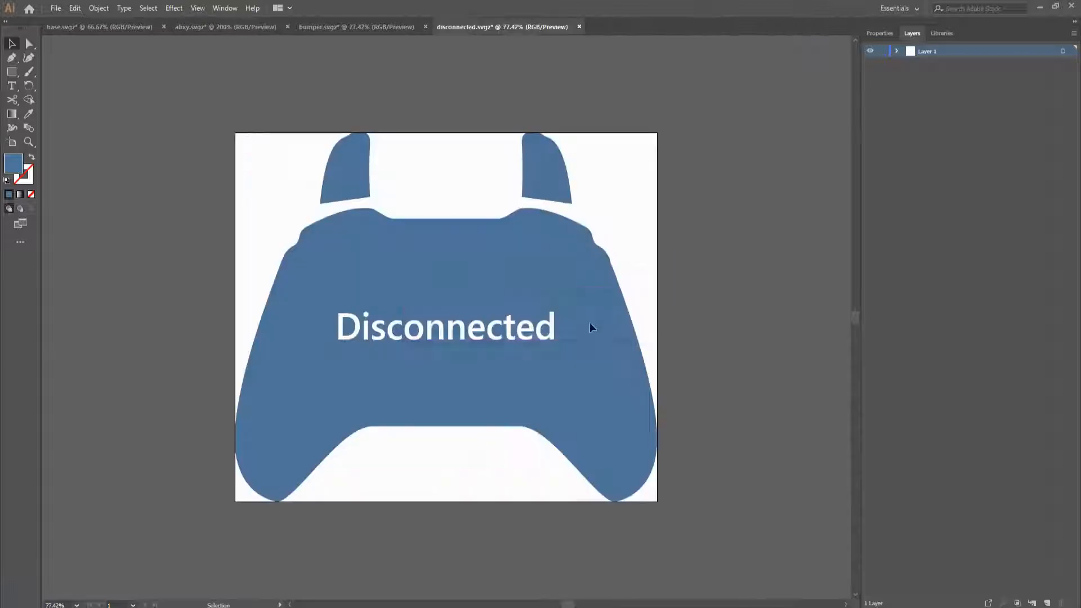
pyautogui.click(591, 325)
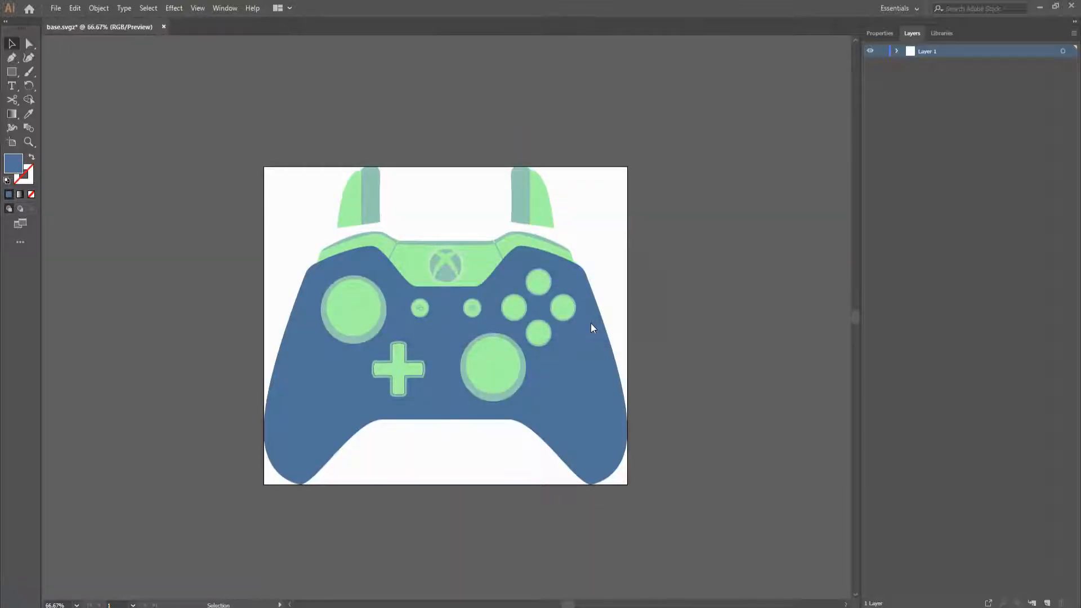
# Close the Google Images palette tab, return to Gamepad Viewer and preview abxy.svgz under xbox-assets in DevTools
pyautogui.hotkey('alt', 'Tab')
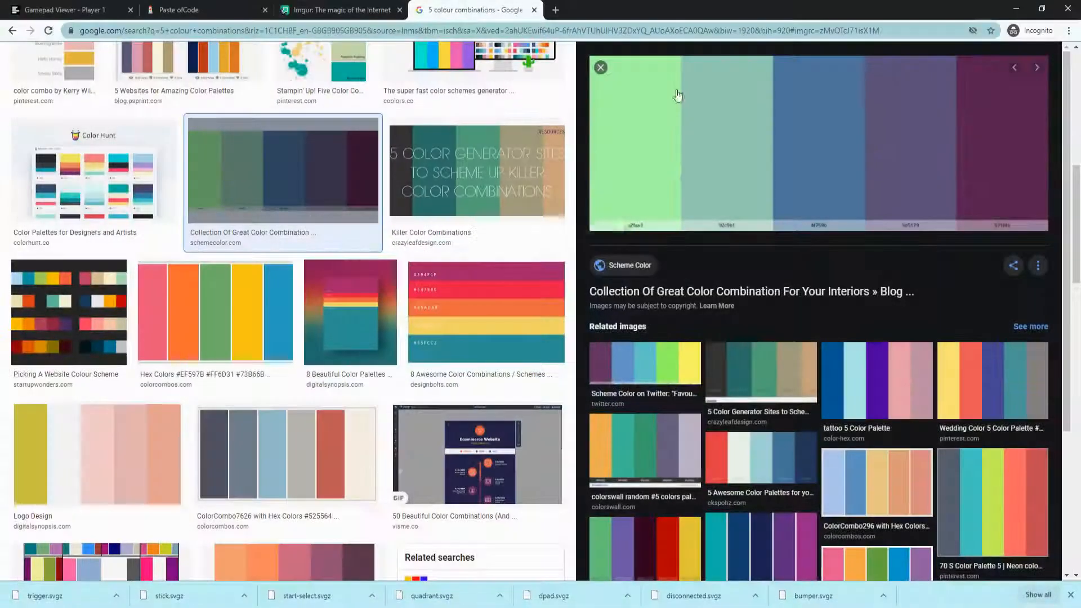
pyautogui.click(534, 10)
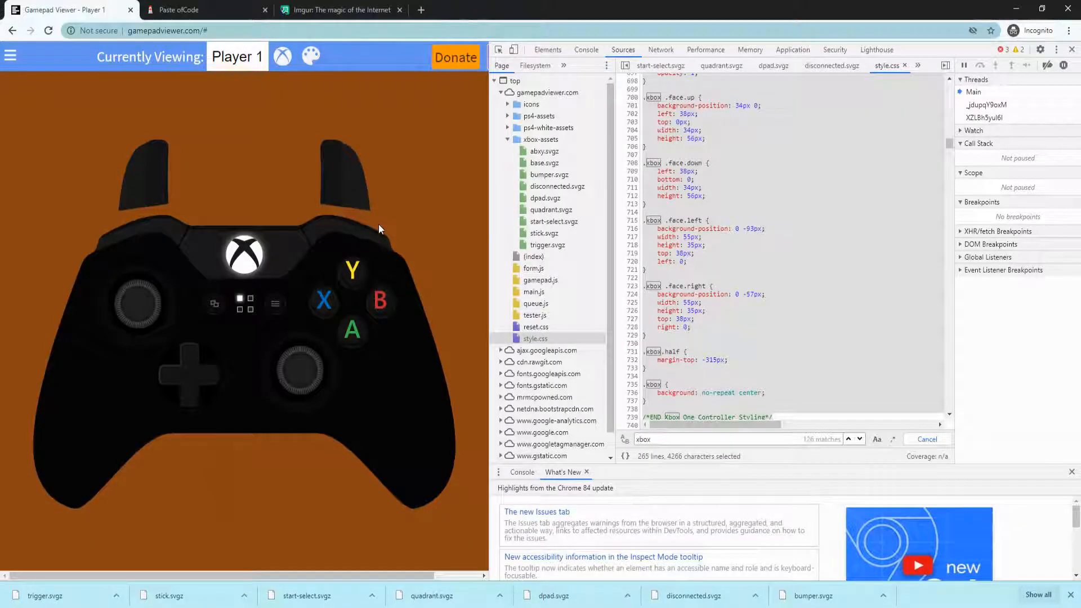
pyautogui.click(175, 17)
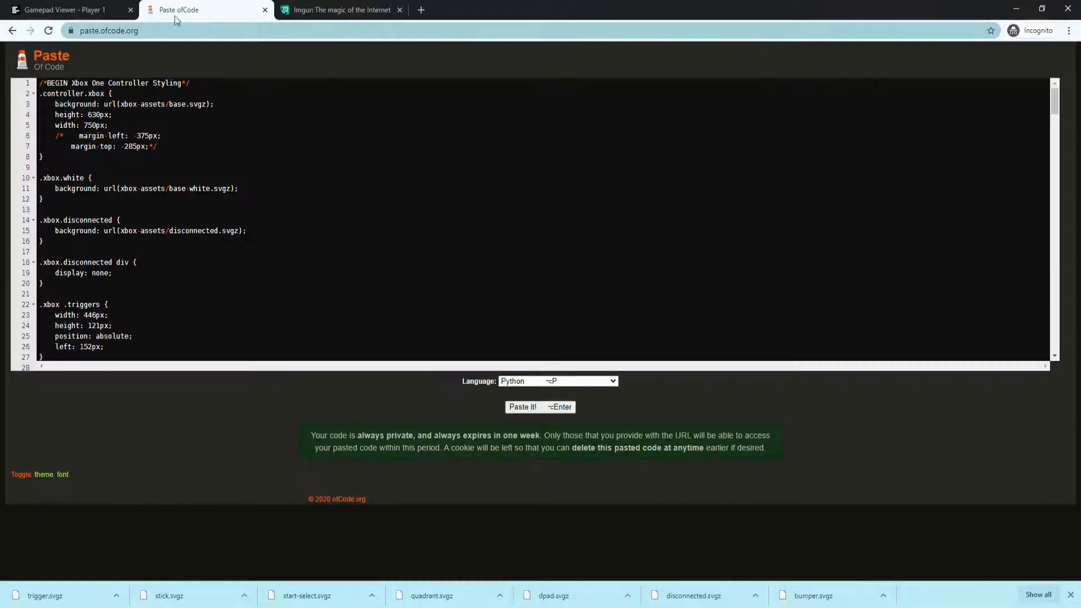
pyautogui.click(354, 10)
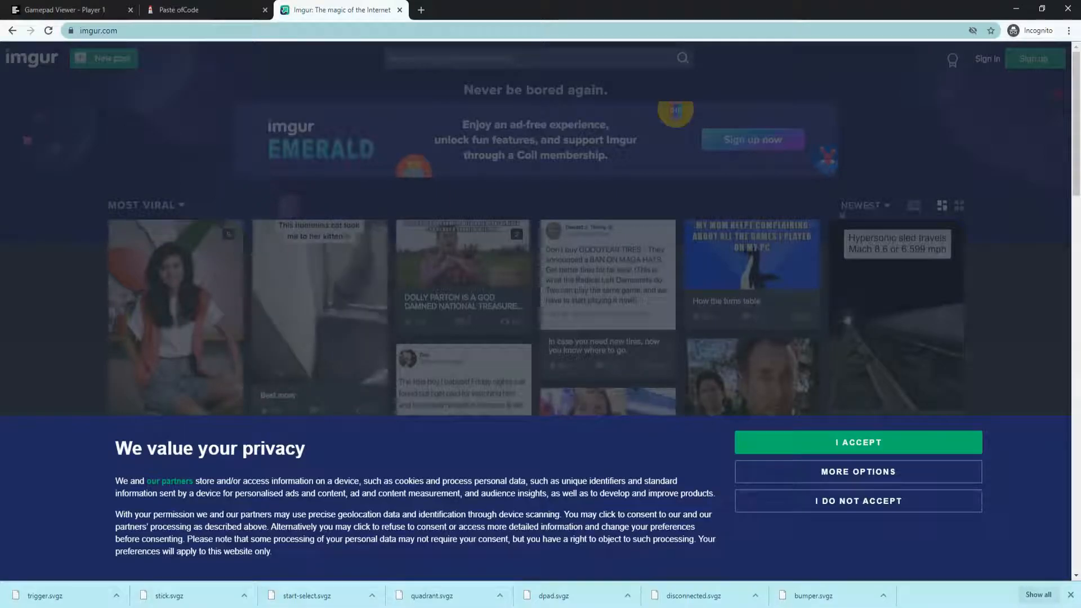
pyautogui.click(75, 11)
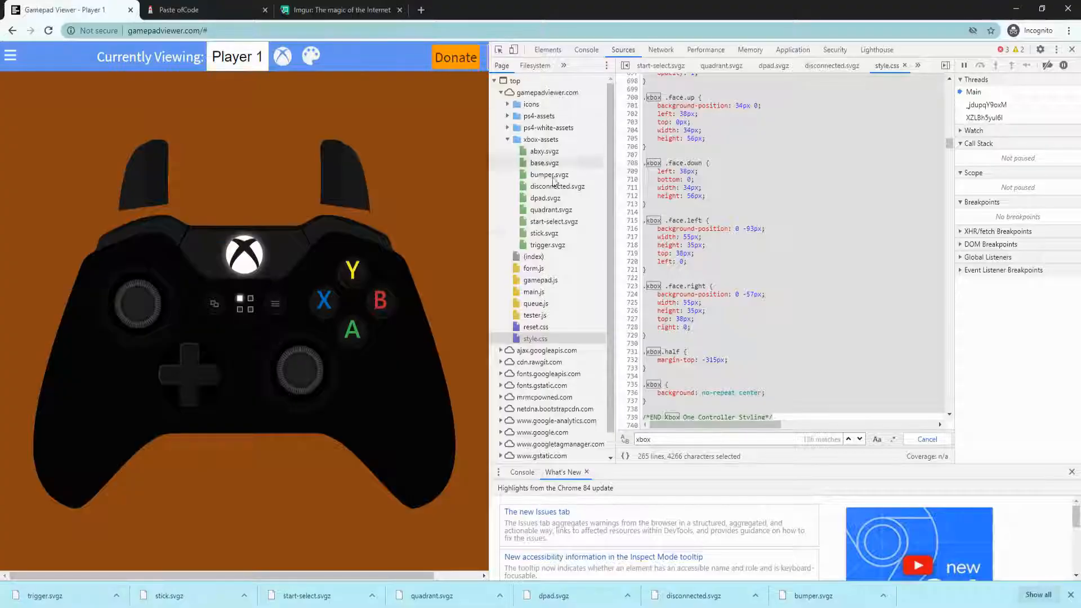
pyautogui.click(545, 152)
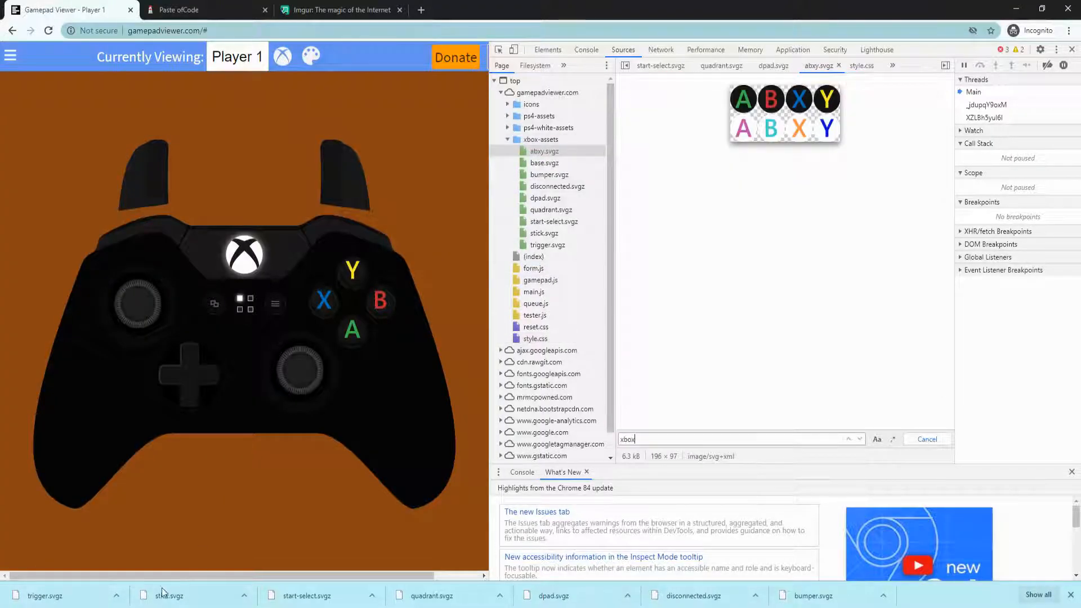
pyautogui.press('super+e')
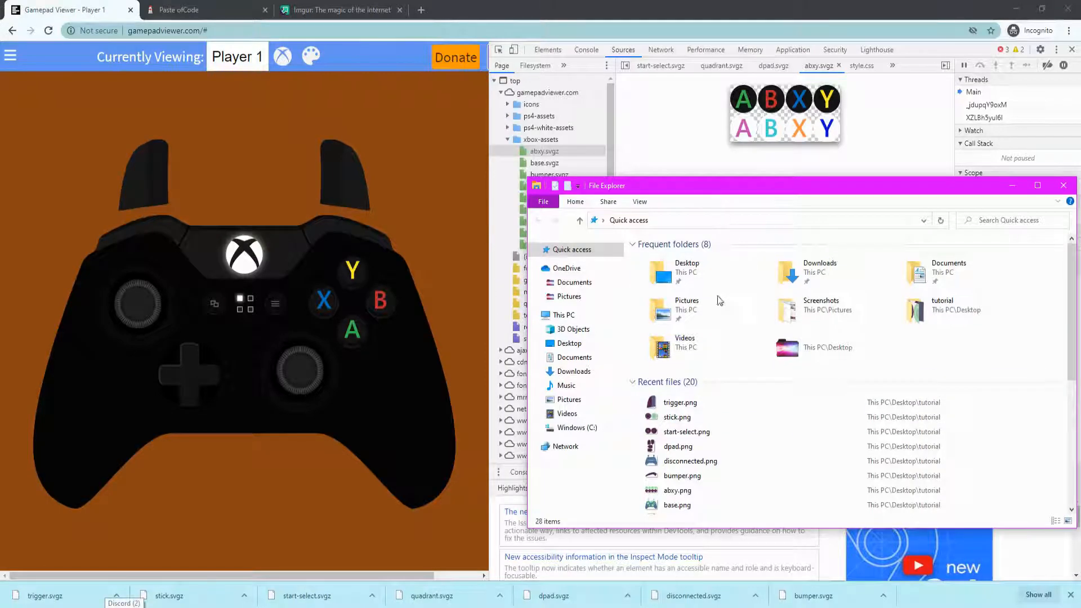
# Open the tutorial folder of exported PNGs and open base.png with Edit with Paint 3D
pyautogui.doubleClick(941, 304)
pyautogui.moveTo(760, 189); pyautogui.dragTo(188, 173)
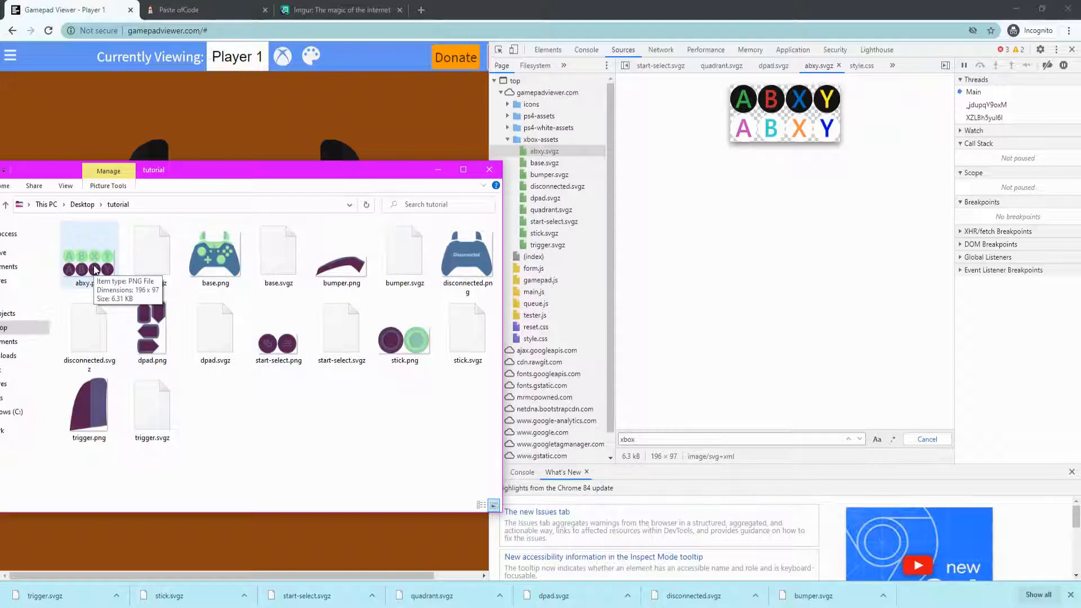
pyautogui.click(220, 273)
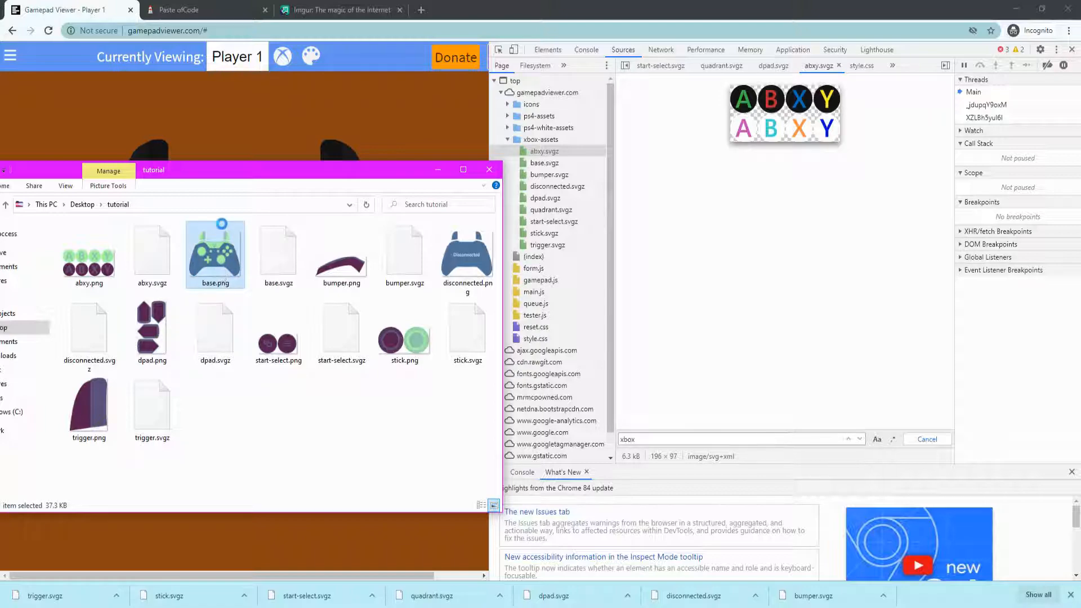
pyautogui.rightClick(222, 223)
pyautogui.click(253, 173)
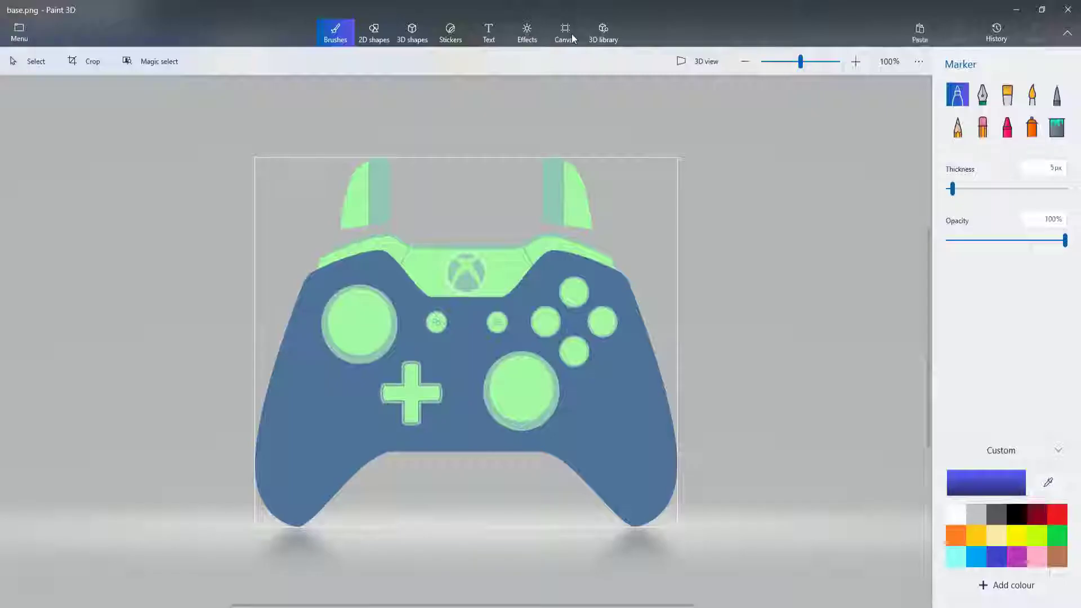
# In the Canvas settings, drag the top handle to reduce base.png's height from 631 to 630 px
pyautogui.click(572, 33)
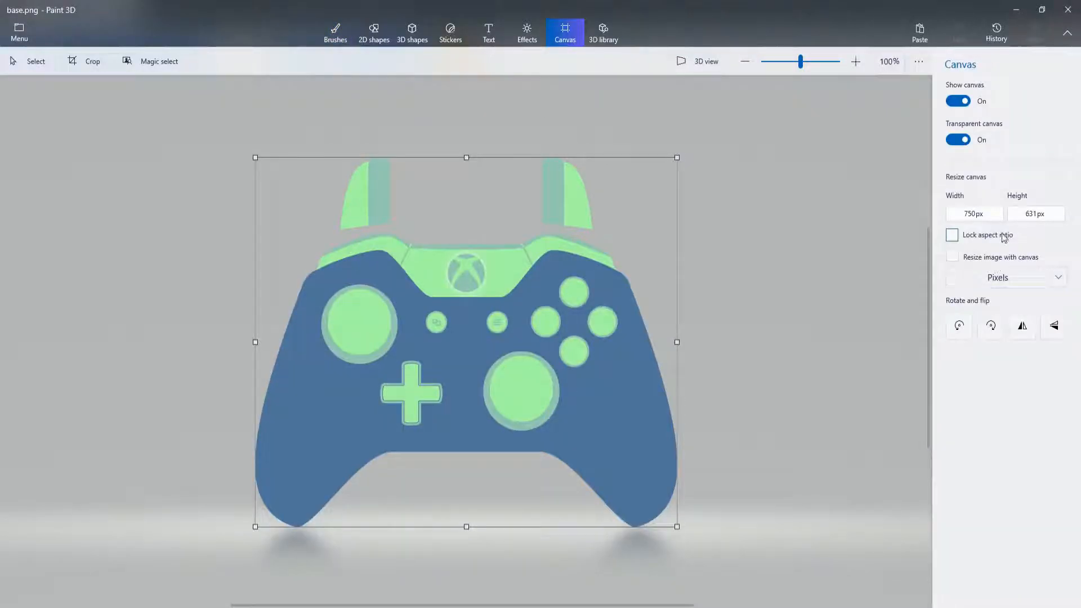
pyautogui.scroll(2, 328, 160)
pyautogui.scroll(2, 363, 180)
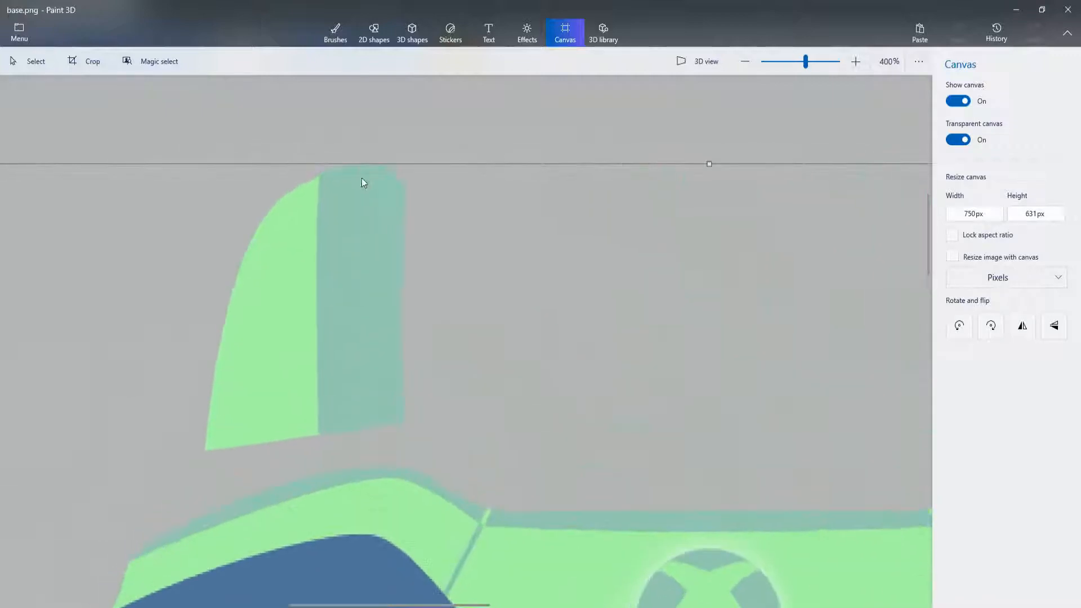
pyautogui.scroll(2, 490, 186)
pyautogui.scroll(-3, 832, 168)
pyautogui.scroll(-3, 794, 171)
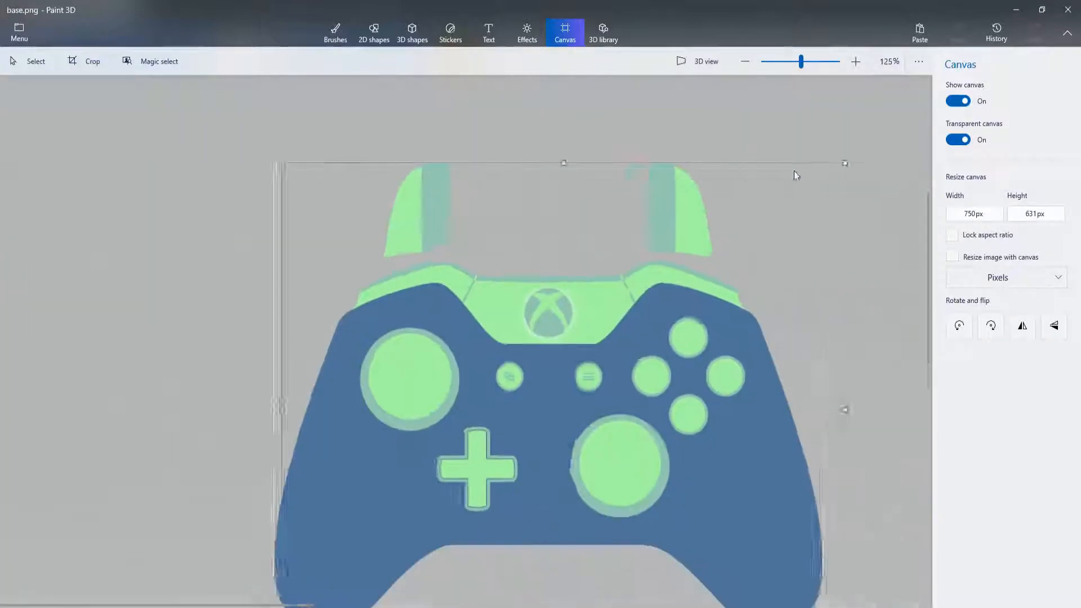
pyautogui.scroll(-2, 322, 520)
pyautogui.scroll(3, 330, 515)
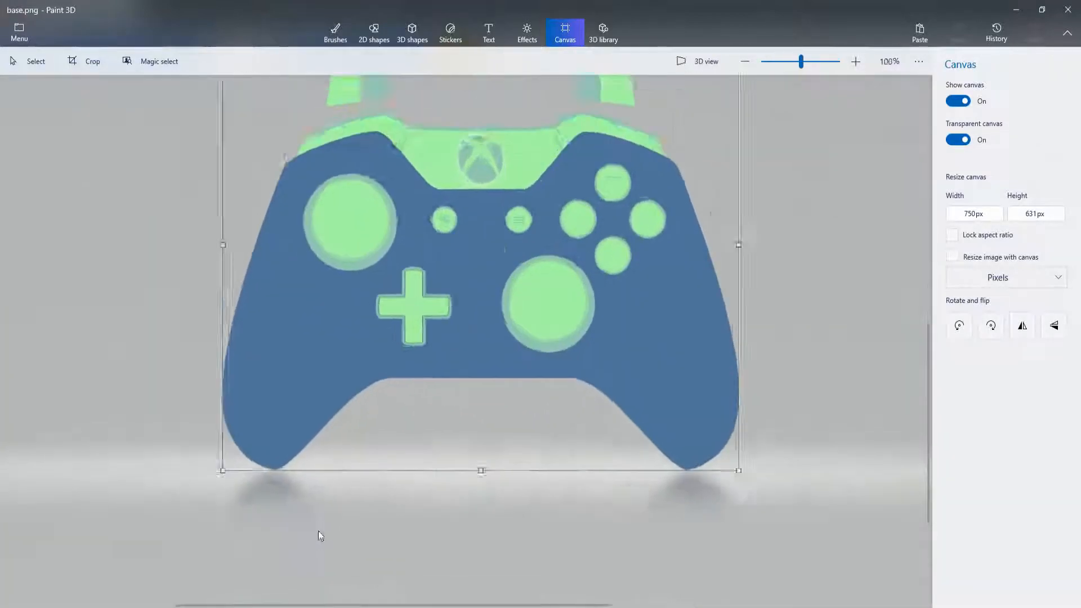
pyautogui.scroll(3, 278, 490)
pyautogui.scroll(1, 279, 443)
pyautogui.scroll(-2, 318, 418)
pyautogui.scroll(-2, 312, 401)
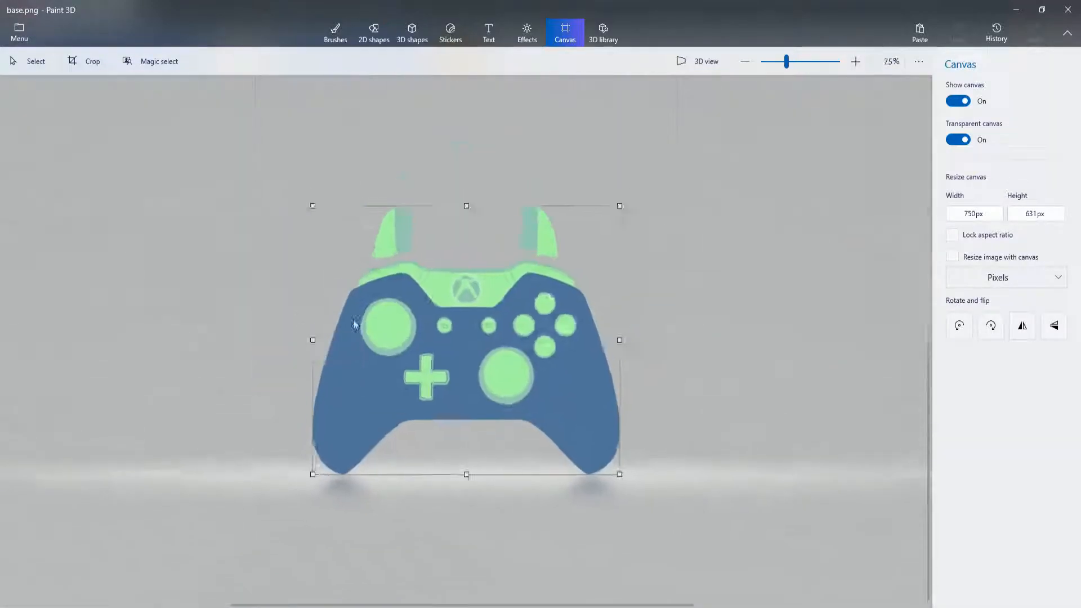
pyautogui.scroll(1, 443, 207)
pyautogui.scroll(1, 447, 215)
pyautogui.scroll(1, 448, 217)
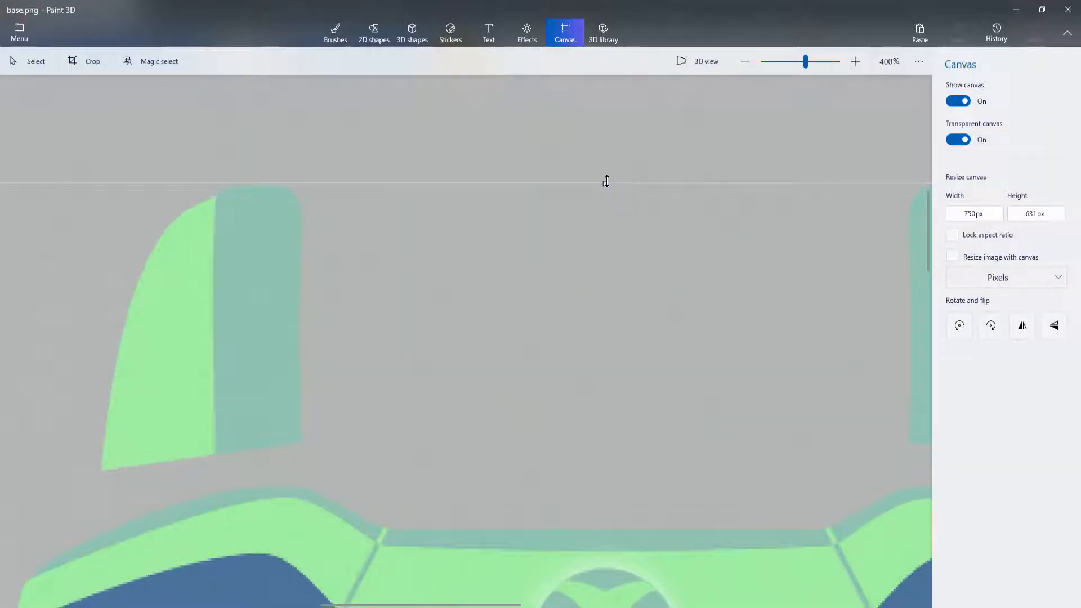
pyautogui.moveTo(606, 182); pyautogui.dragTo(606, 184)
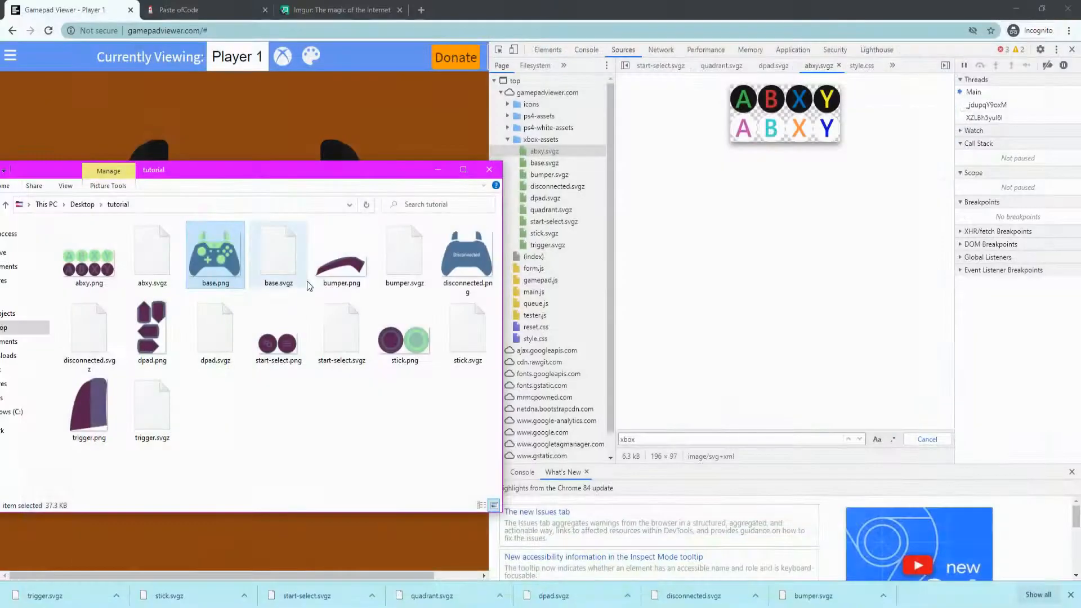
# Compare bumper.svgz and quadrant.svgz in DevTools against the exported bumper.png size in Explorer
pyautogui.click(548, 175)
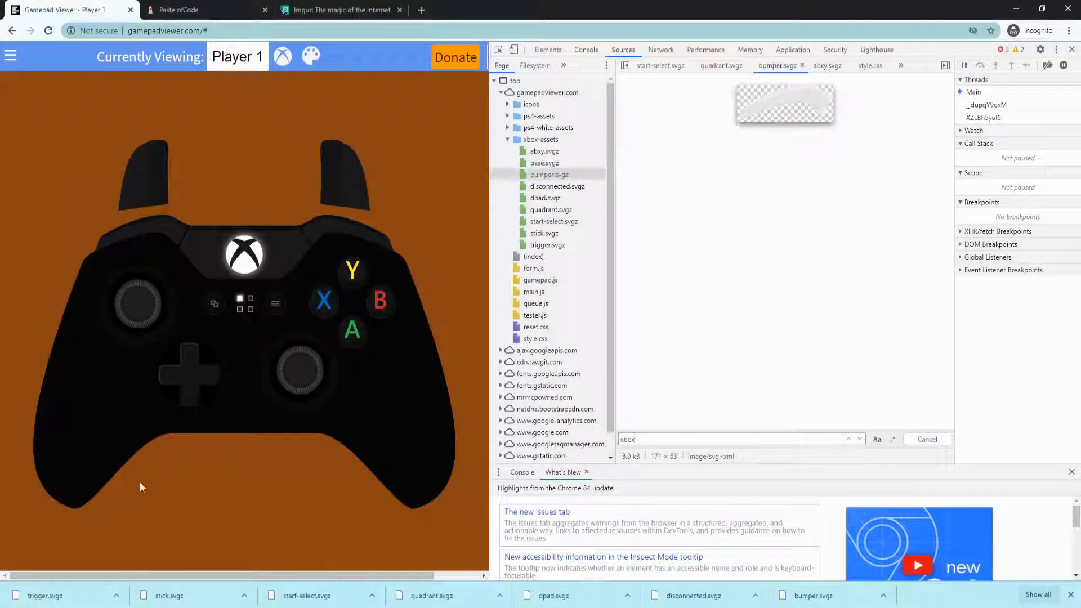
pyautogui.hotkey('alt', 'Tab')
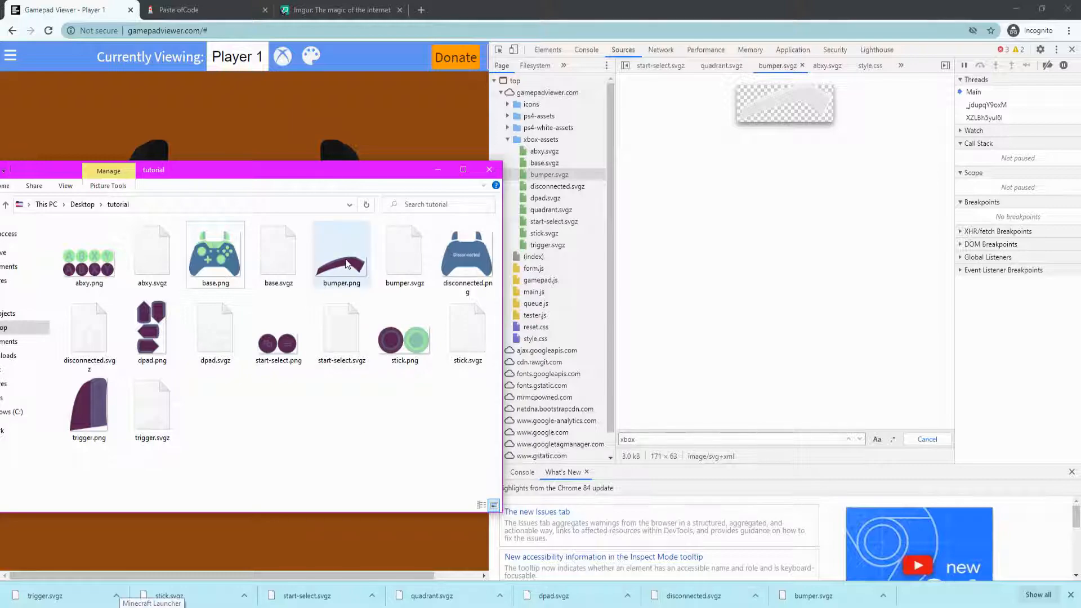
pyautogui.click(346, 264)
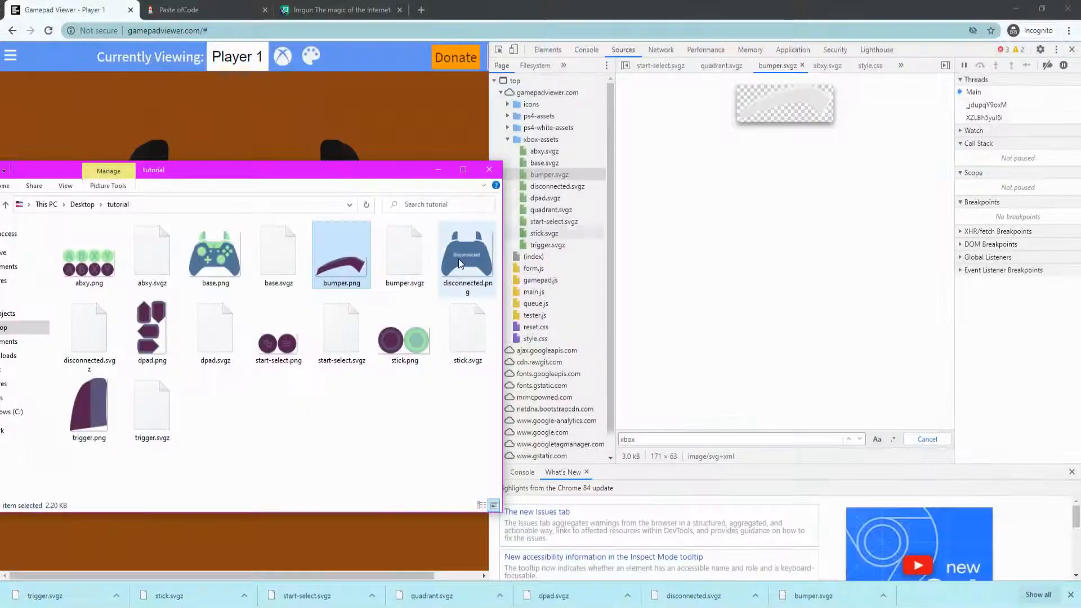
pyautogui.click(377, 426)
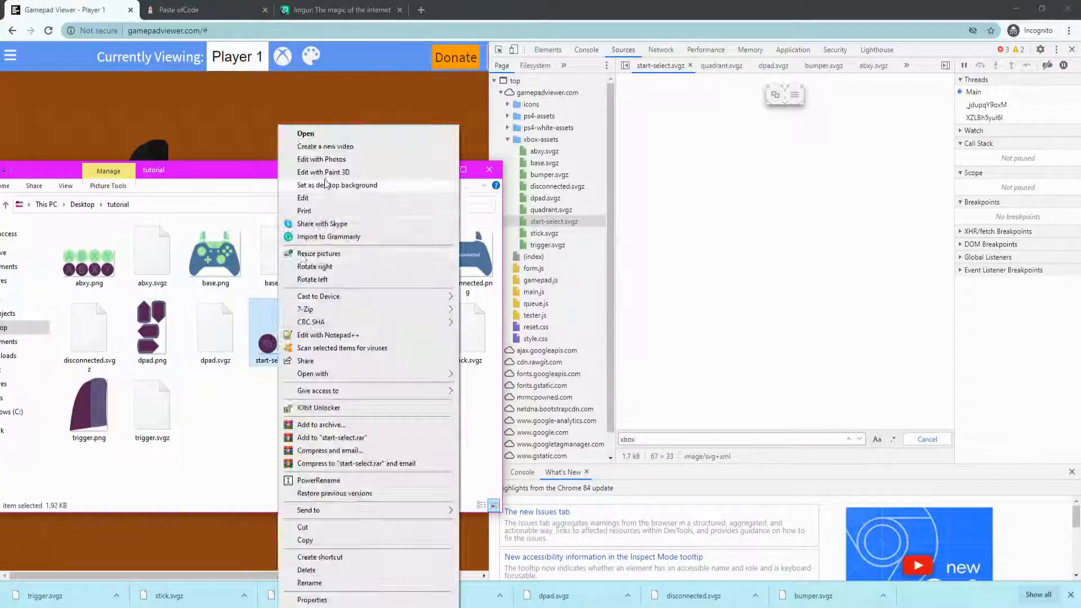
# Open start-select.png in Paint 3D and bring up the file actions for stick.png
pyautogui.click(324, 173)
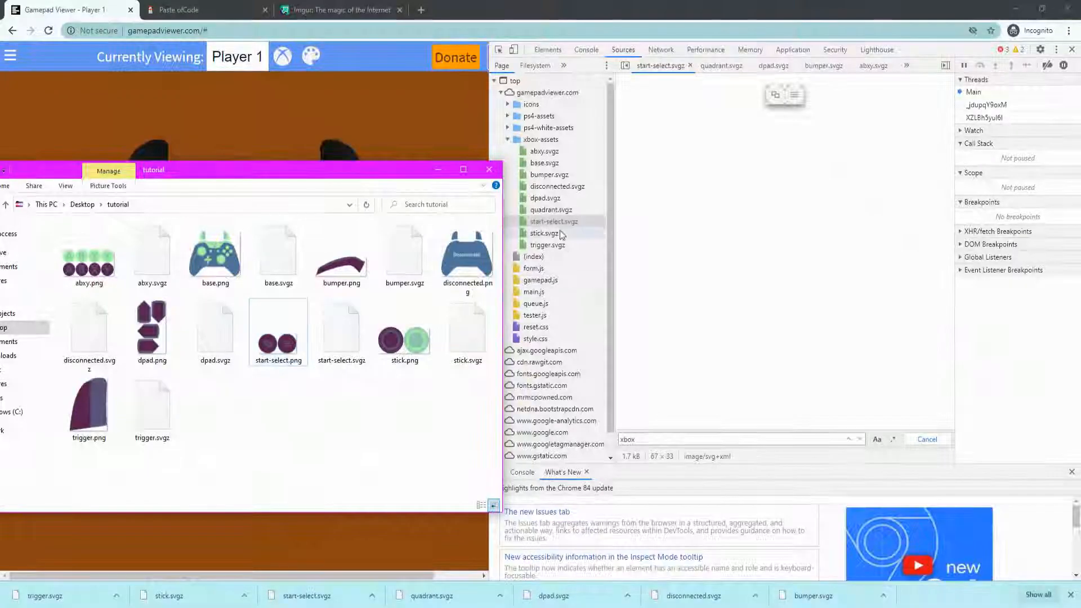
pyautogui.rightClick(404, 341)
pyautogui.click(446, 172)
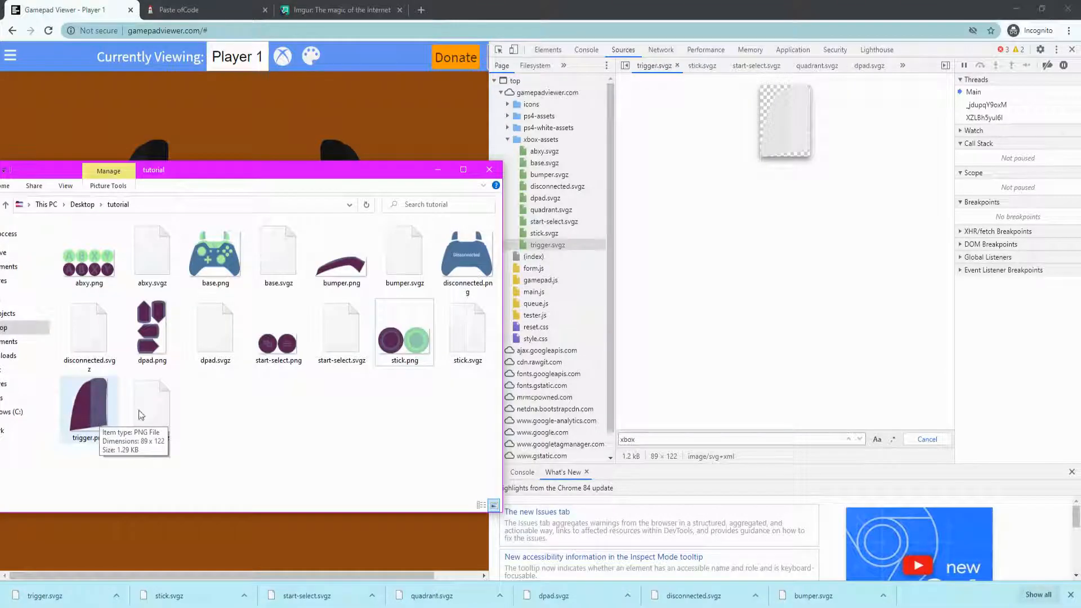
# Select the seven controller PNGs in the tutorial folder and drag them onto Imgur to upload a new post
pyautogui.click(342, 10)
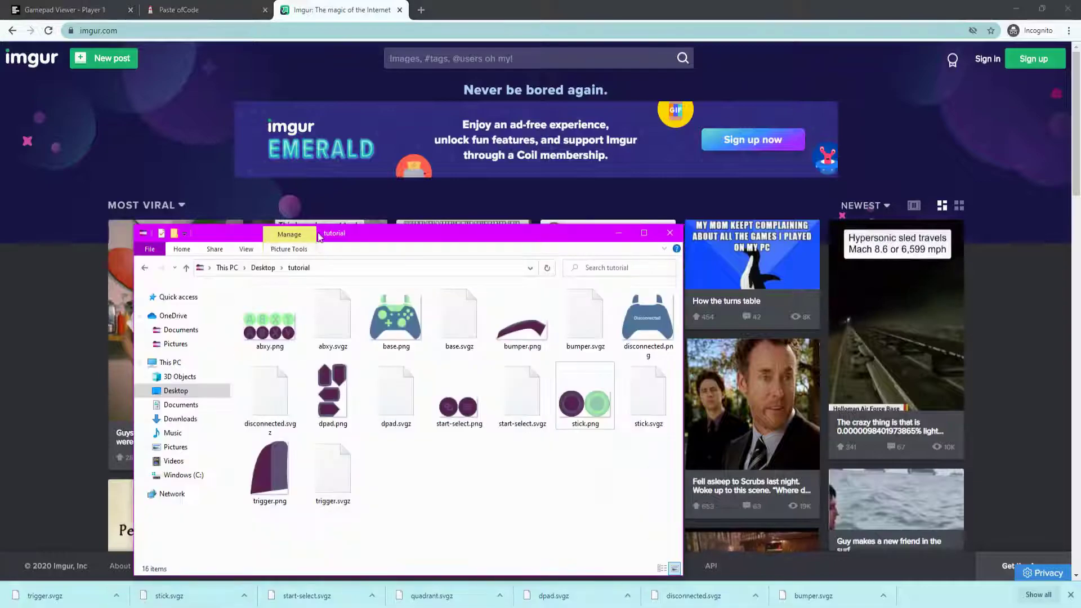
pyautogui.moveTo(352, 234); pyautogui.dragTo(757, 134)
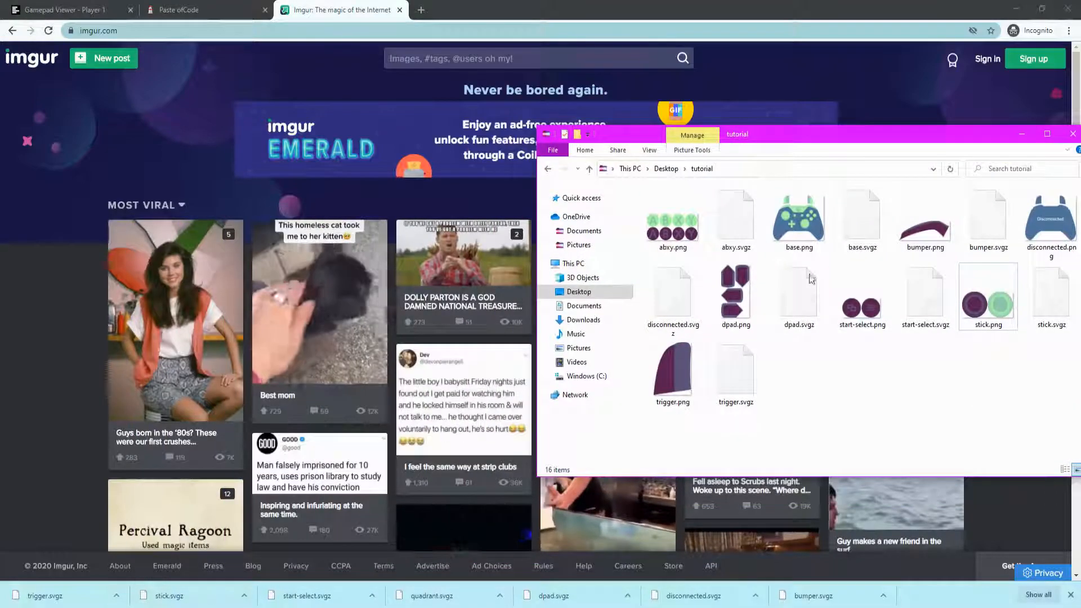
pyautogui.click(988, 297)
pyautogui.keyDown('ctrl'); pyautogui.click(861, 300); pyautogui.keyUp('ctrl')
pyautogui.keyDown('ctrl'); pyautogui.click(924, 223); pyautogui.keyUp('ctrl')
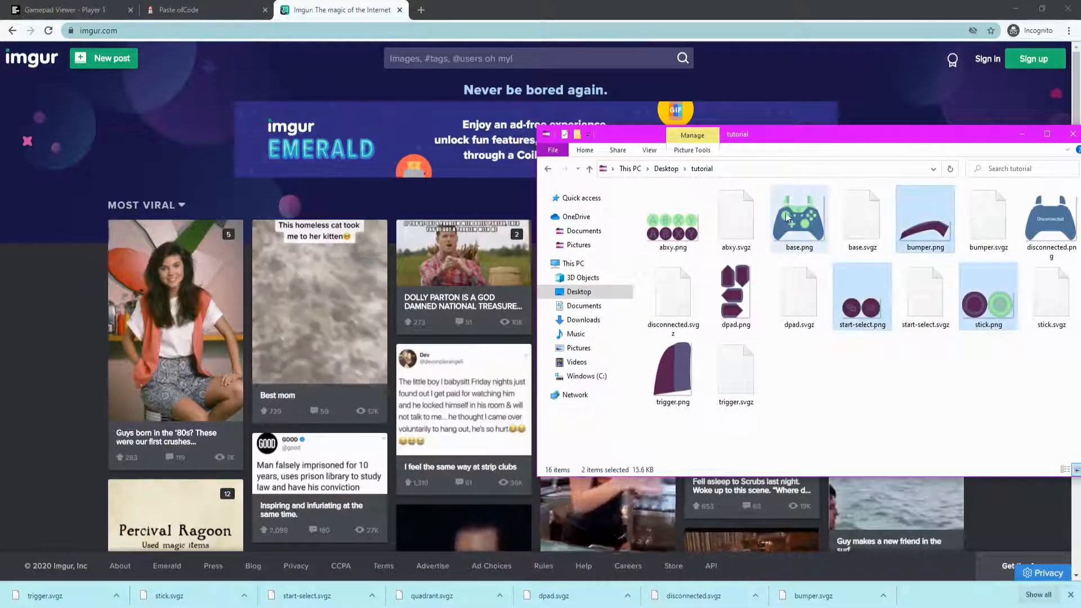
pyautogui.keyDown('ctrl'); pyautogui.click(787, 218); pyautogui.keyUp('ctrl')
pyautogui.keyDown('ctrl'); pyautogui.click(672, 224); pyautogui.keyUp('ctrl')
pyautogui.keyDown('ctrl'); pyautogui.click(735, 292); pyautogui.keyUp('ctrl')
pyautogui.keyDown('ctrl'); pyautogui.click(672, 371); pyautogui.keyUp('ctrl')
pyautogui.keyDown('ctrl'); pyautogui.click(1049, 222); pyautogui.keyUp('ctrl')
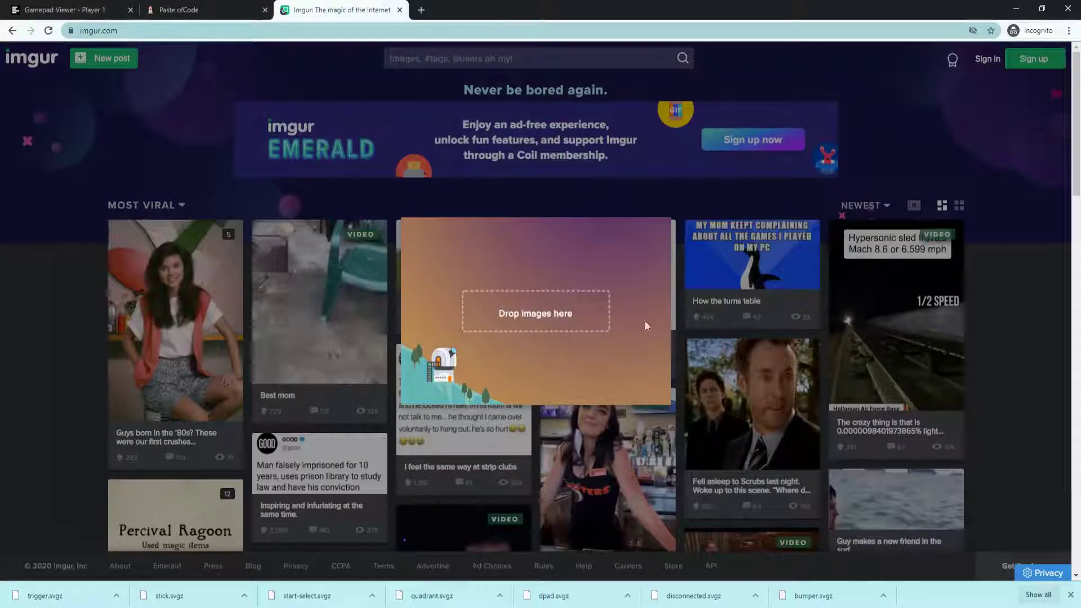
pyautogui.moveTo(873, 270); pyautogui.dragTo(644, 321)
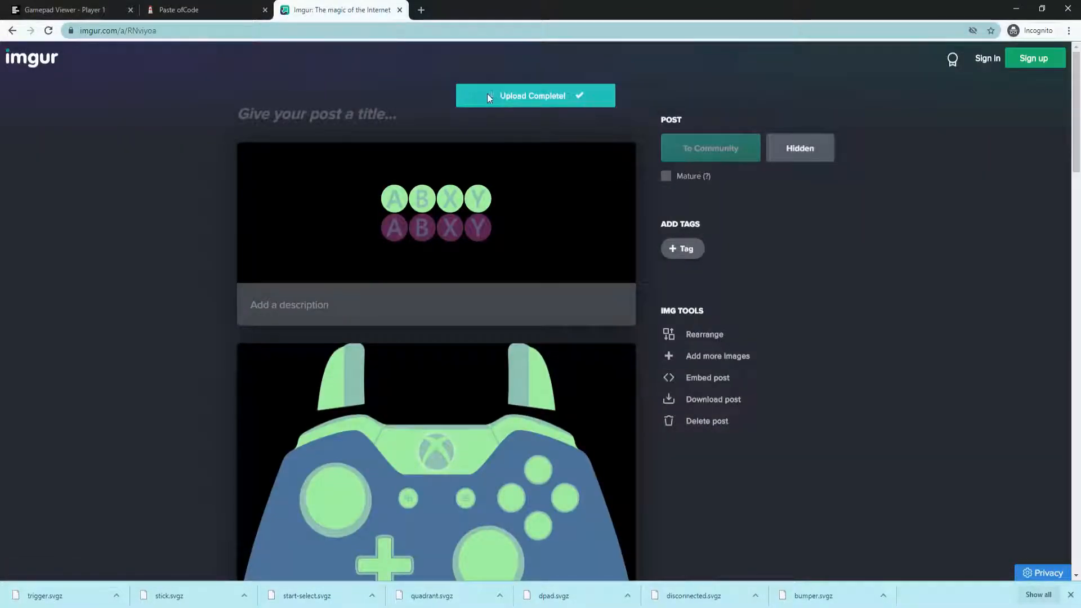
pyautogui.scroll(-5, 455, 314)
pyautogui.scroll(-5, 445, 294)
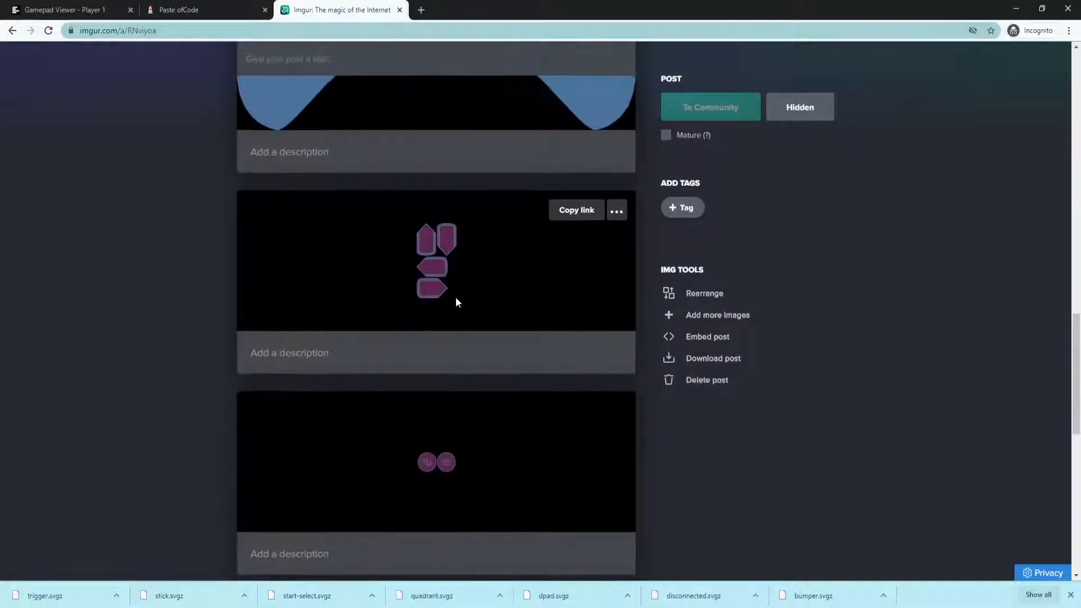
pyautogui.scroll(-3, 455, 301)
pyautogui.scroll(5, 464, 304)
pyautogui.scroll(10, 476, 274)
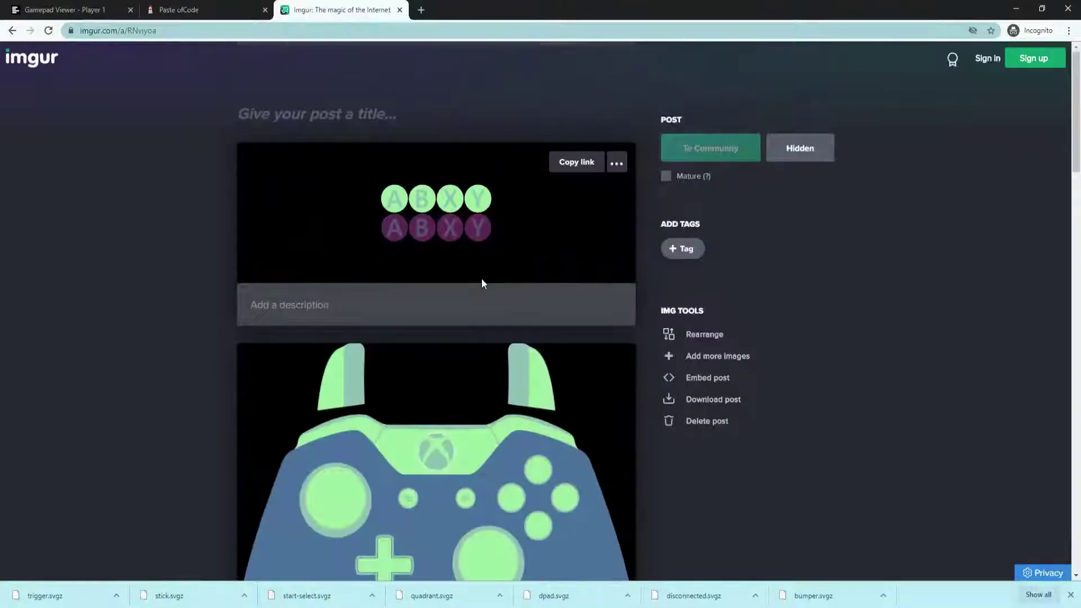
# Replace the base (line 3) and disconnected (line 15) .svgz paths with their copied Imgur links
pyautogui.click(206, 6)
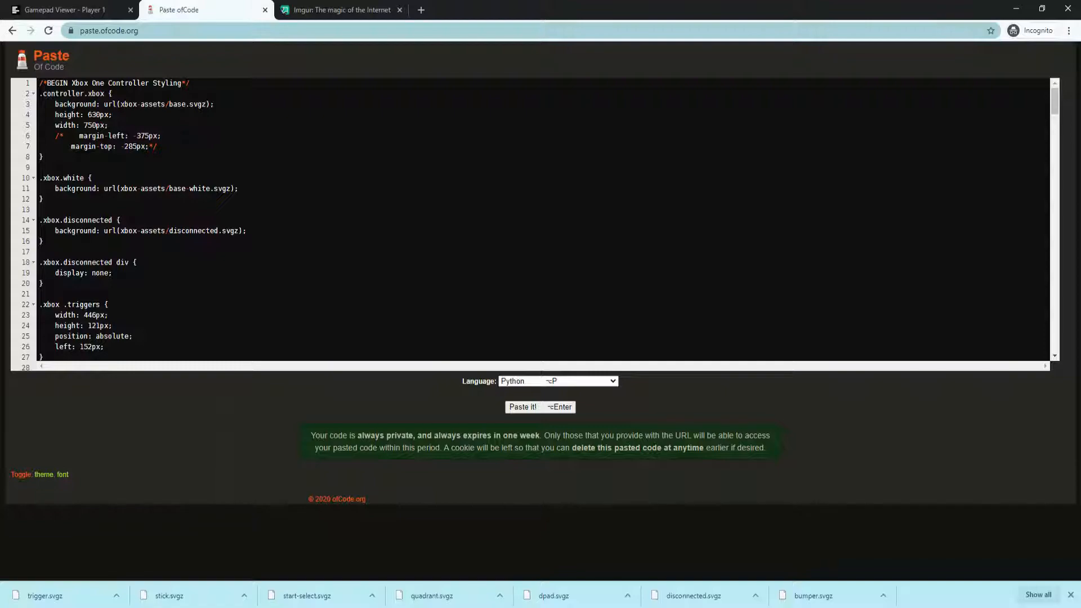
pyautogui.moveTo(121, 104); pyautogui.dragTo(153, 104)
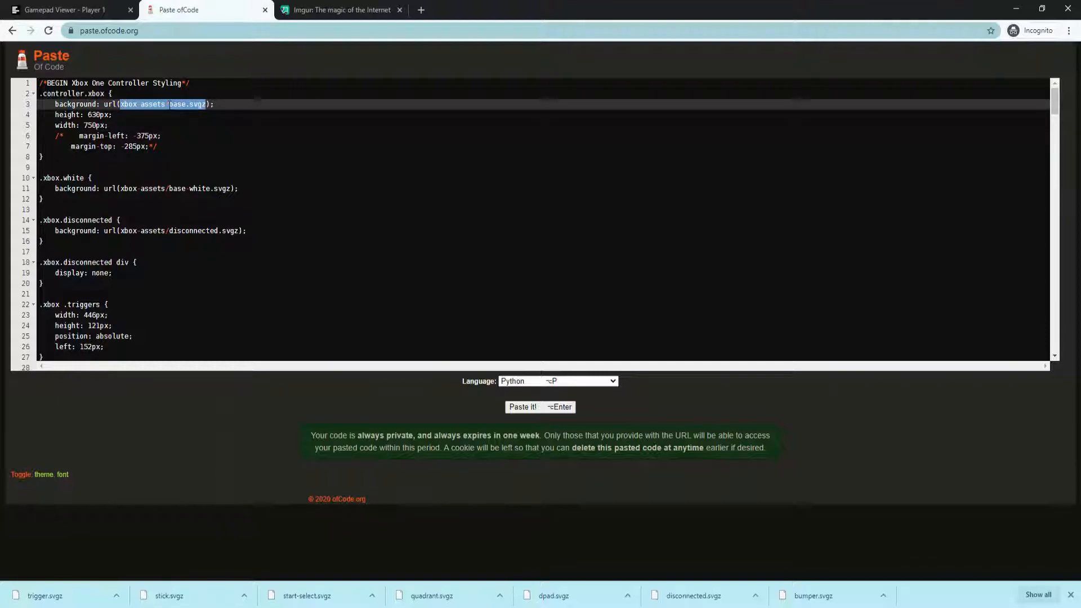
pyautogui.click(338, 10)
pyautogui.scroll(-2, 479, 320)
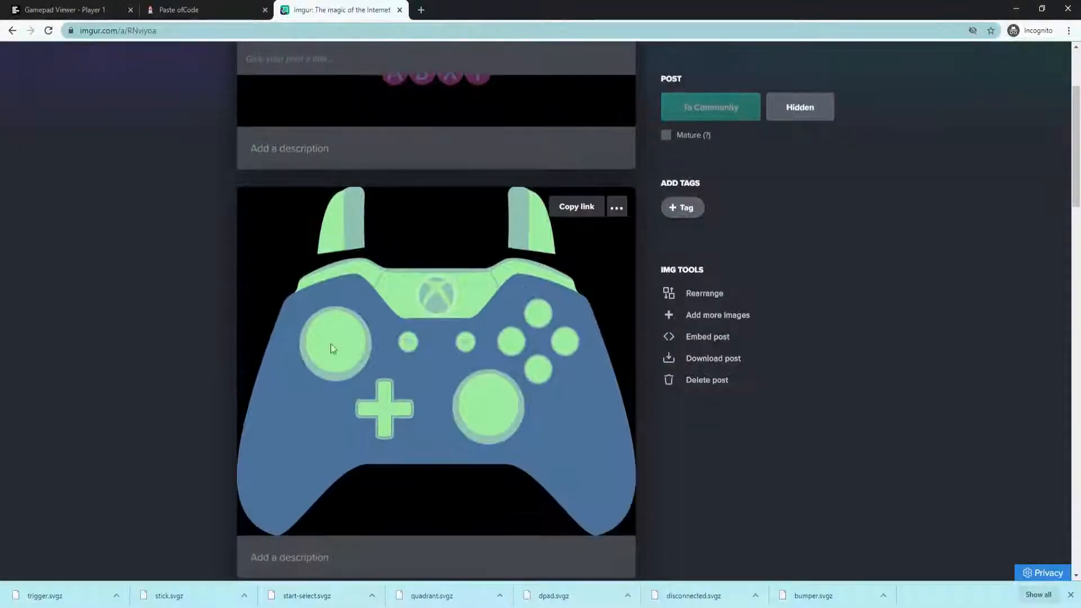
pyautogui.click(581, 212)
pyautogui.click(228, 9)
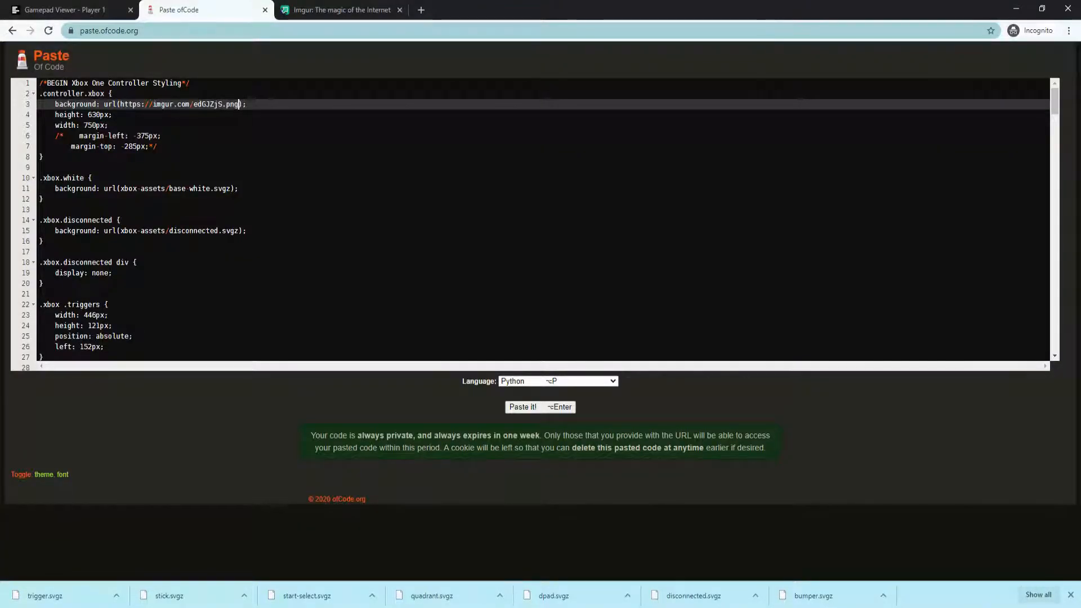
pyautogui.scroll(-2, 531, 219)
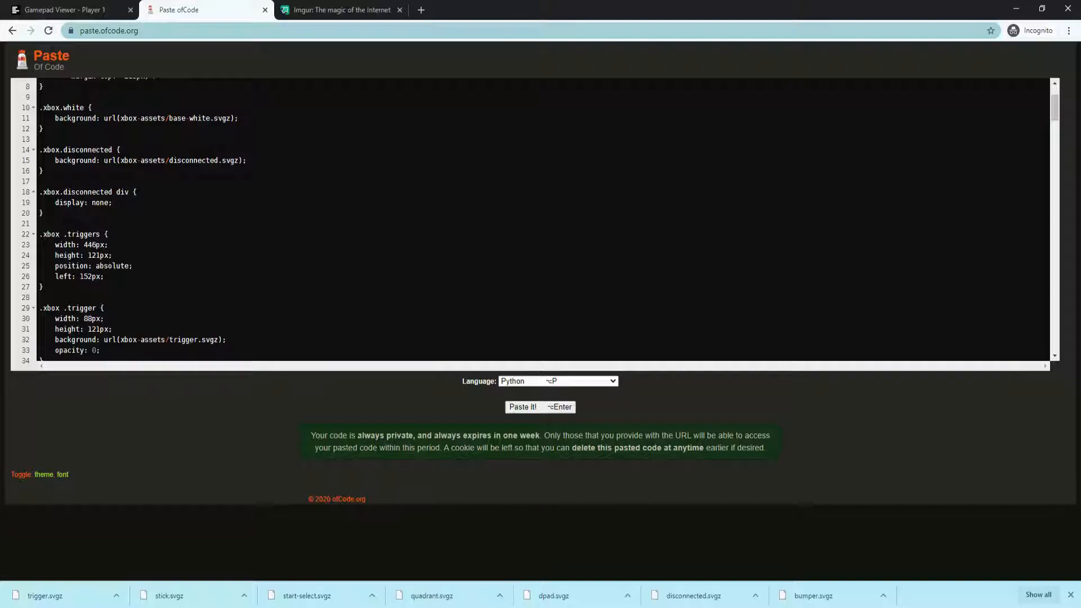
pyautogui.moveTo(122, 161); pyautogui.dragTo(183, 160)
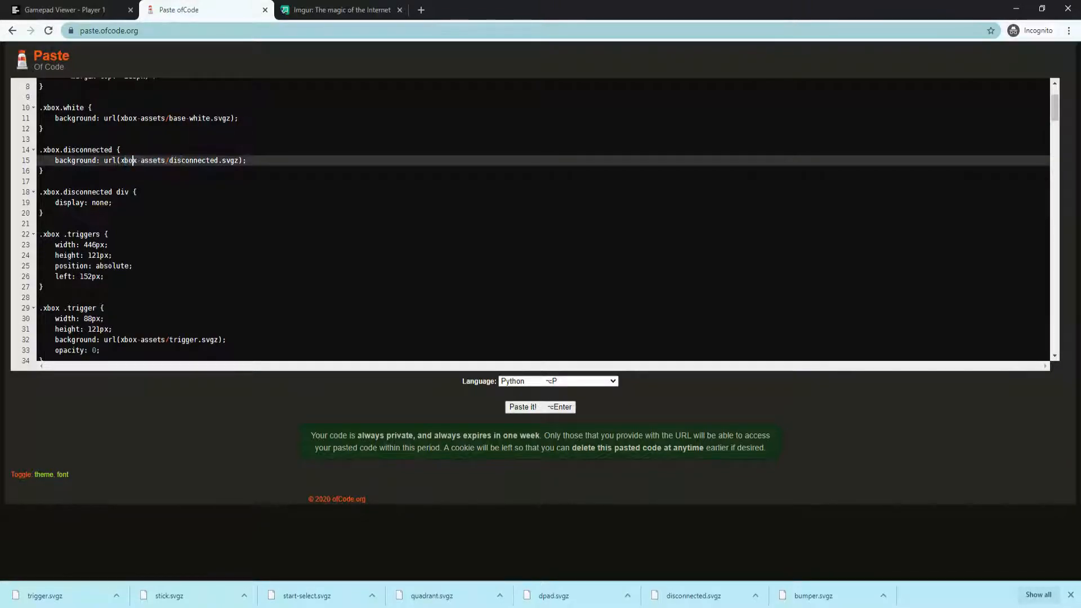
pyautogui.click(338, 10)
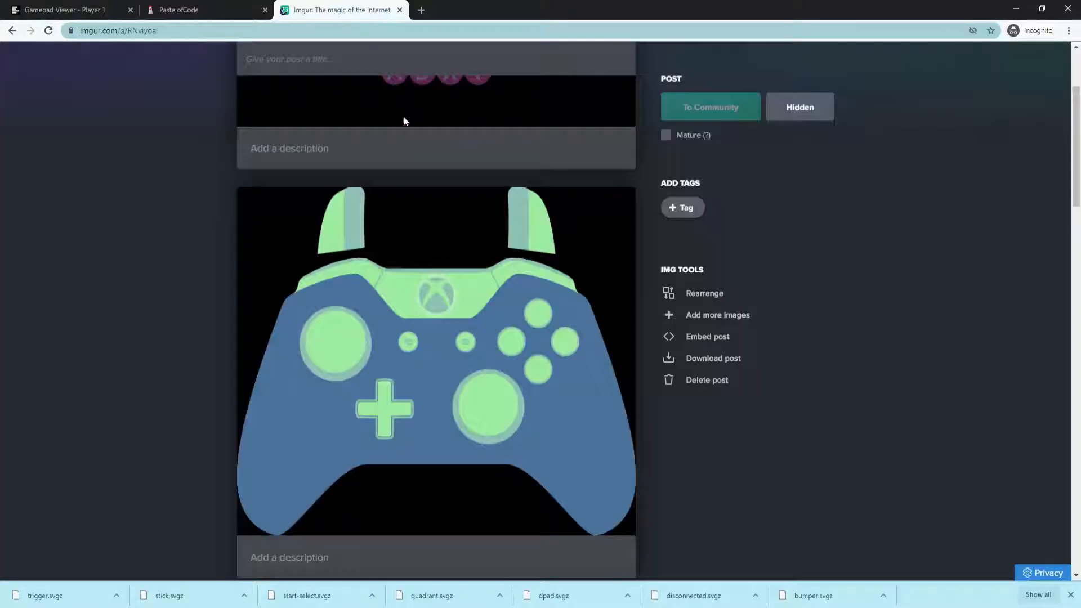
pyautogui.scroll(-5, 414, 152)
pyautogui.click(179, 7)
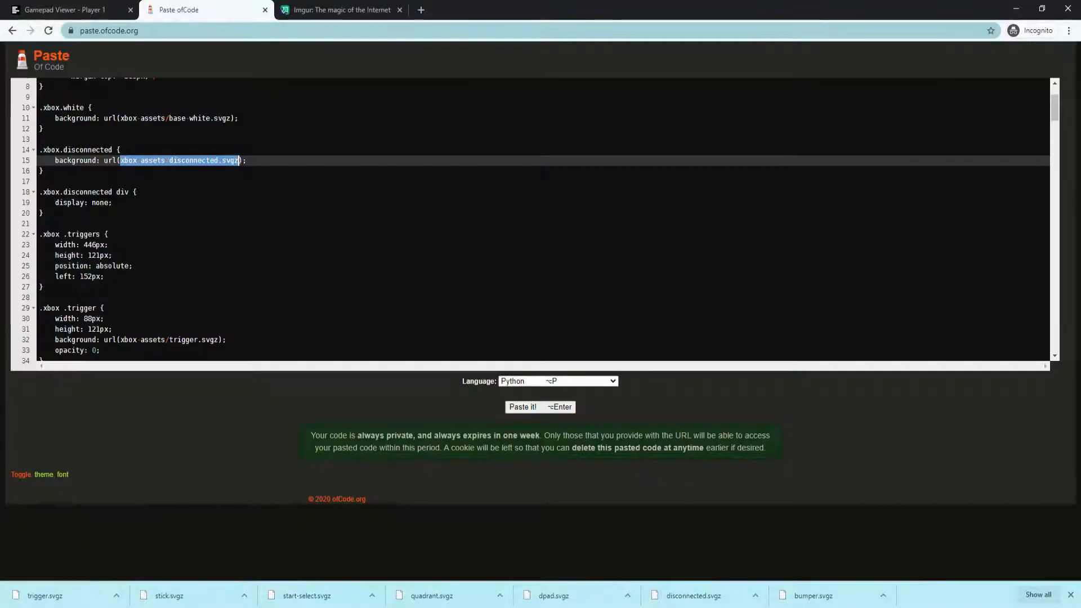
pyautogui.write('https://imgur.com/qWg4vlv')
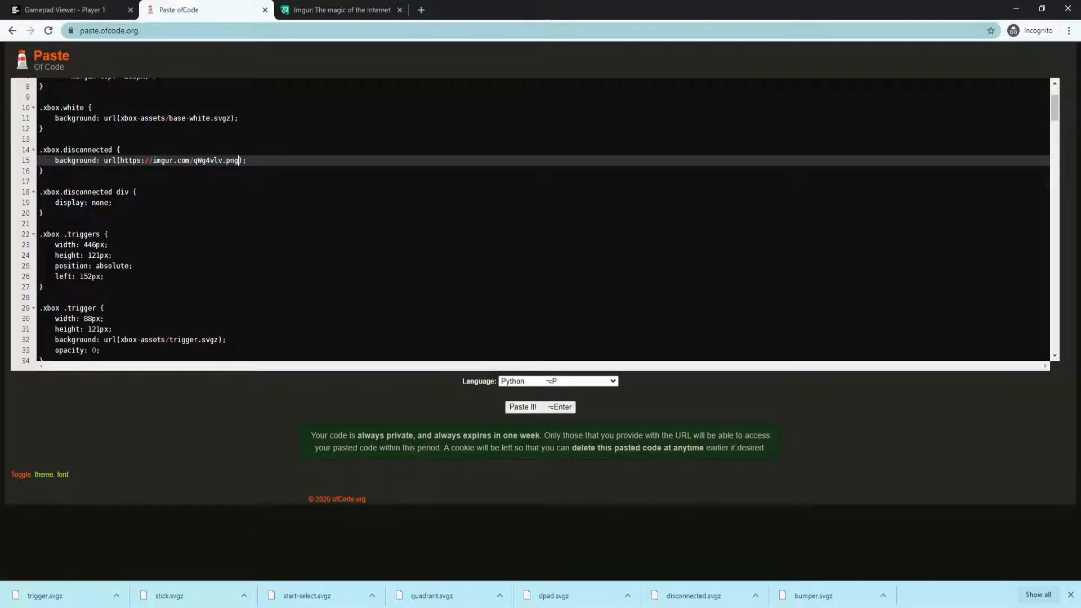
pyautogui.scroll(-2, 224, 82)
pyautogui.scroll(-2, 225, 82)
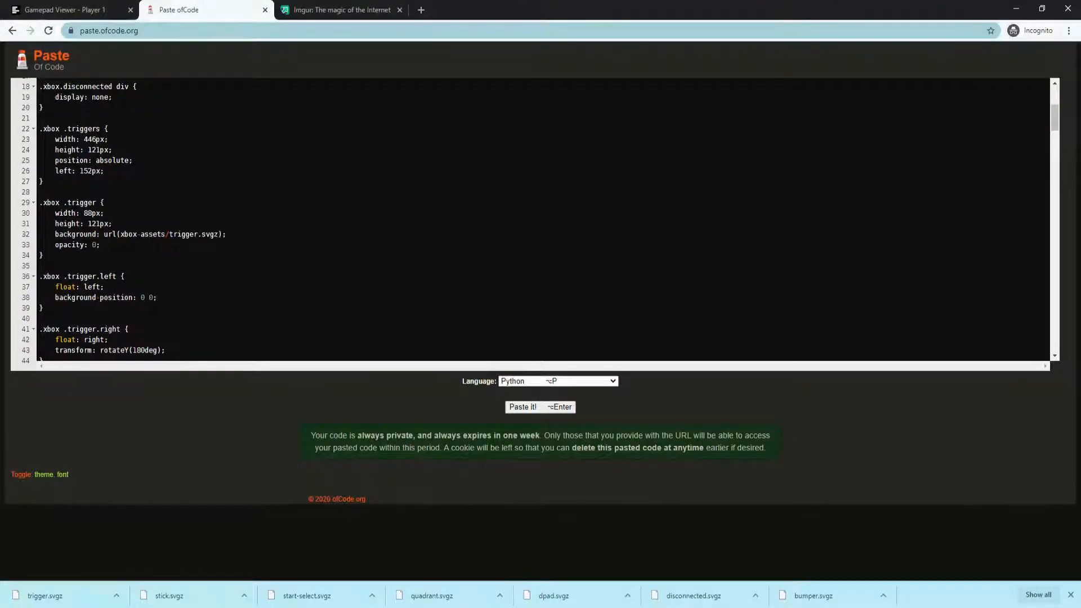
# Replace the trigger (line 32) and bumper (line 49) image paths with their Imgur links
pyautogui.click(33, 5)
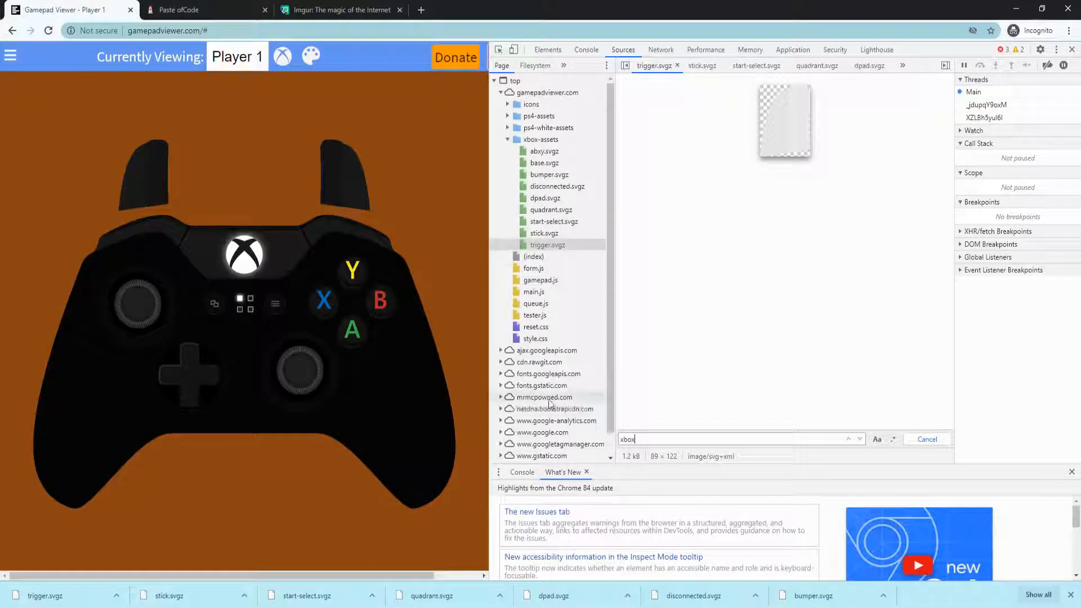
pyautogui.click(578, 246)
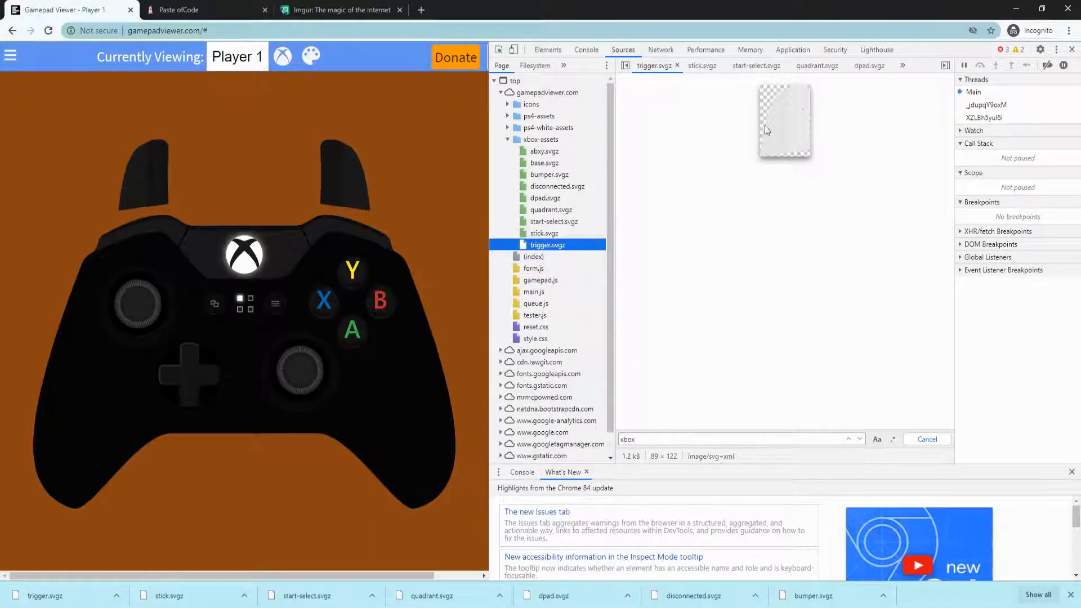
pyautogui.click(156, 5)
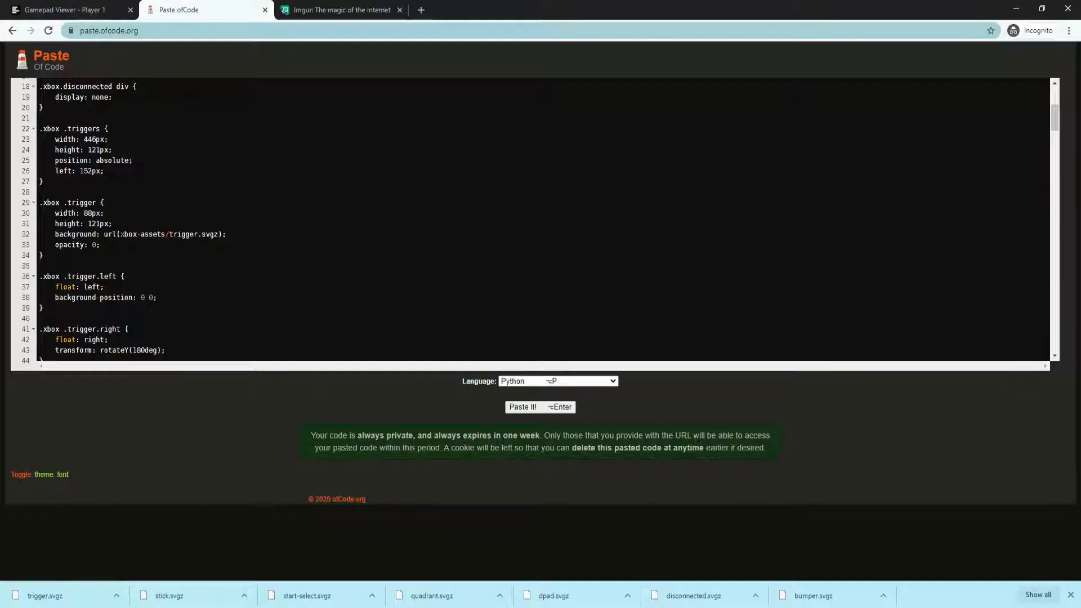
pyautogui.moveTo(121, 234); pyautogui.dragTo(223, 235)
pyautogui.click(334, 9)
pyautogui.scroll(-5, 356, 294)
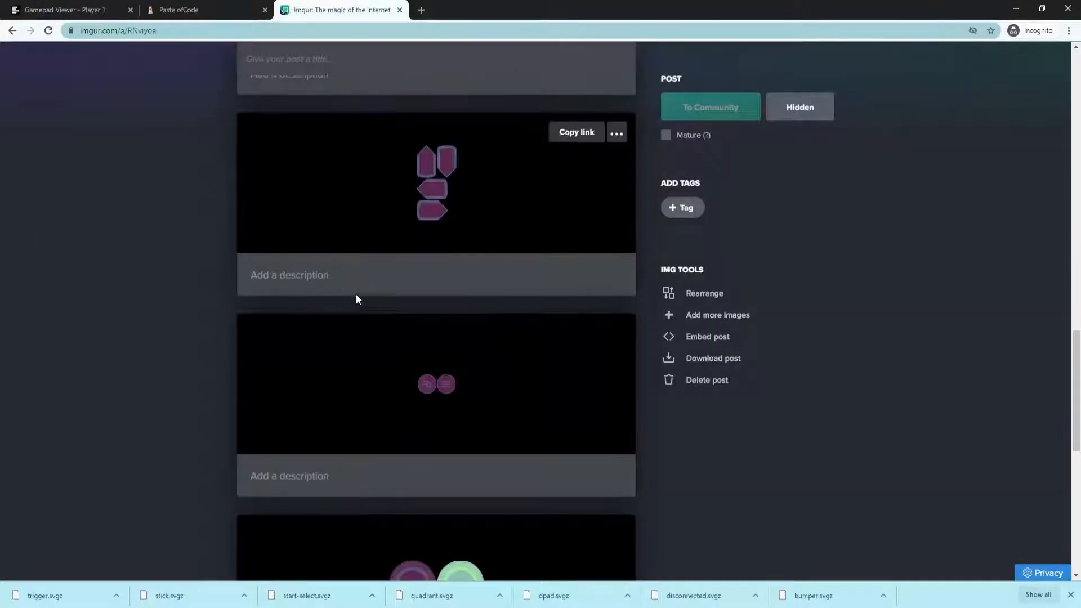
pyautogui.scroll(-5, 356, 294)
pyautogui.click(177, 10)
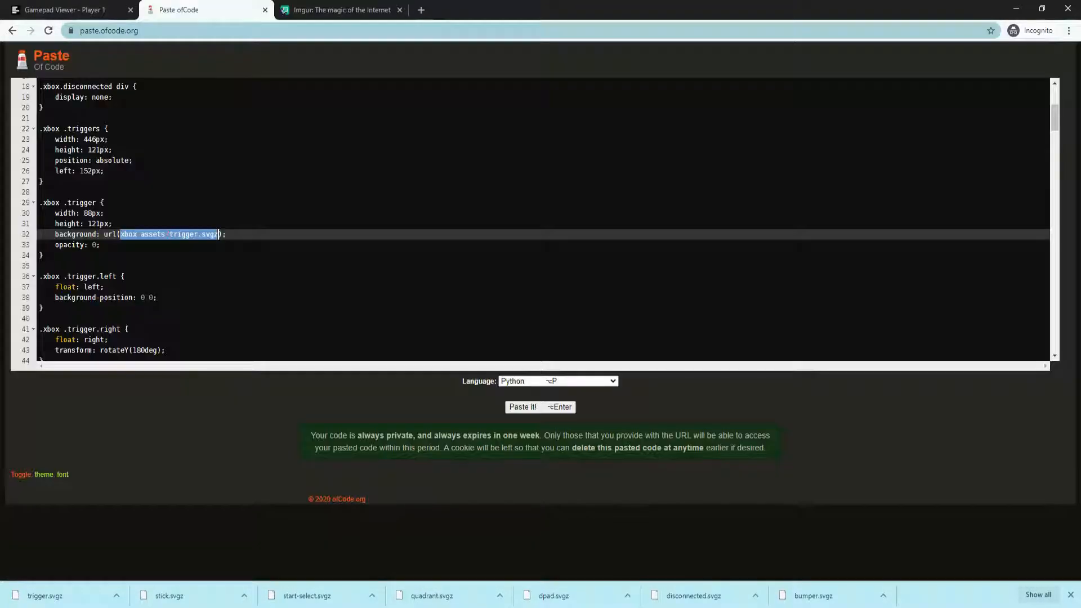
pyautogui.scroll(-1, 127, 220)
pyautogui.scroll(-2, 127, 220)
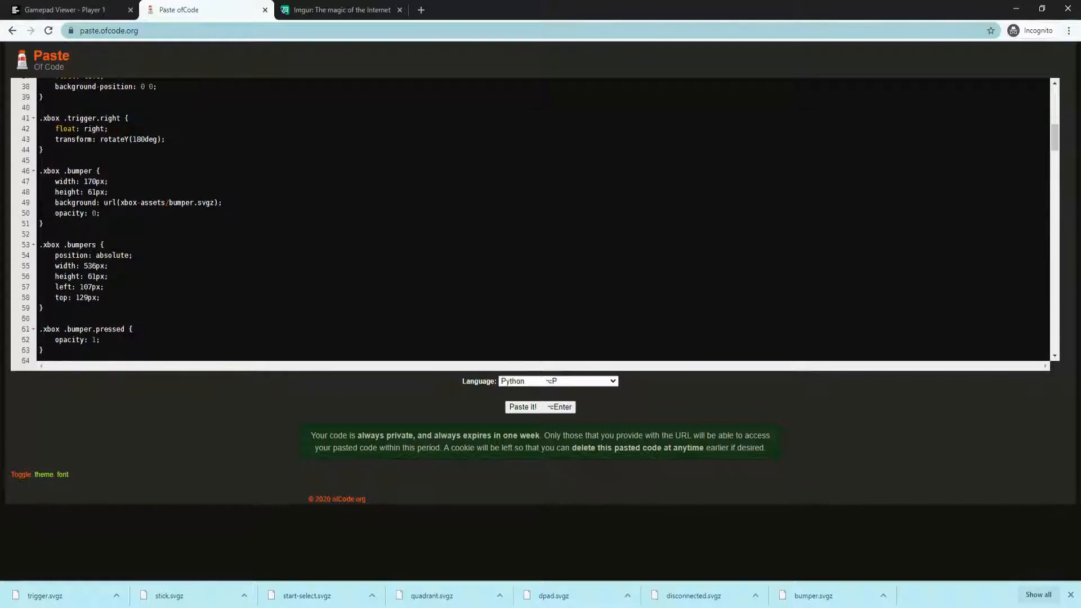
pyautogui.moveTo(120, 203); pyautogui.dragTo(144, 203)
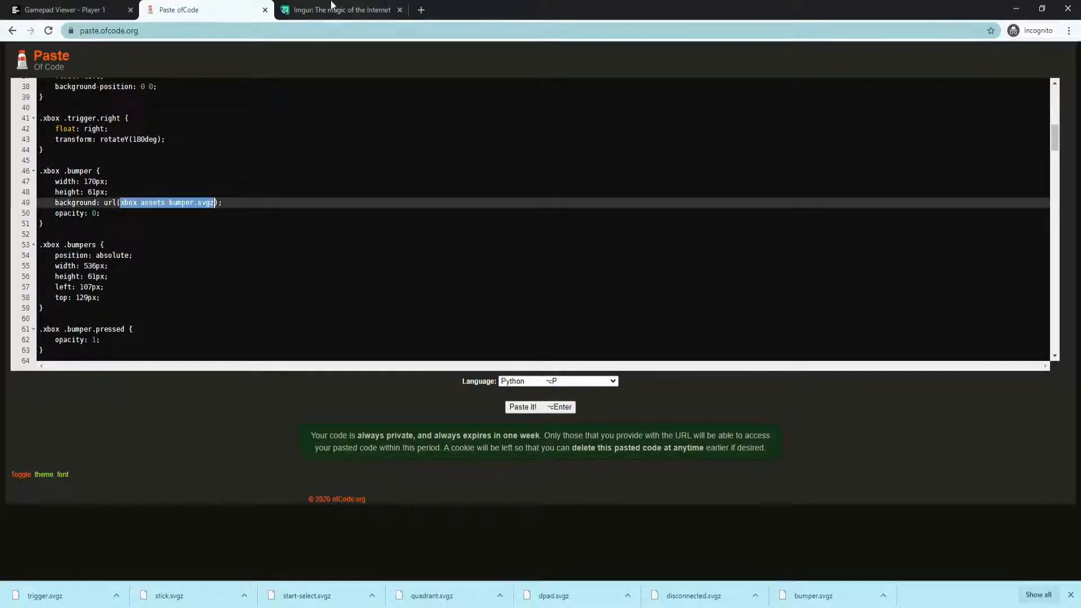
pyautogui.click(332, 9)
pyautogui.scroll(5, 456, 237)
pyautogui.scroll(5, 496, 274)
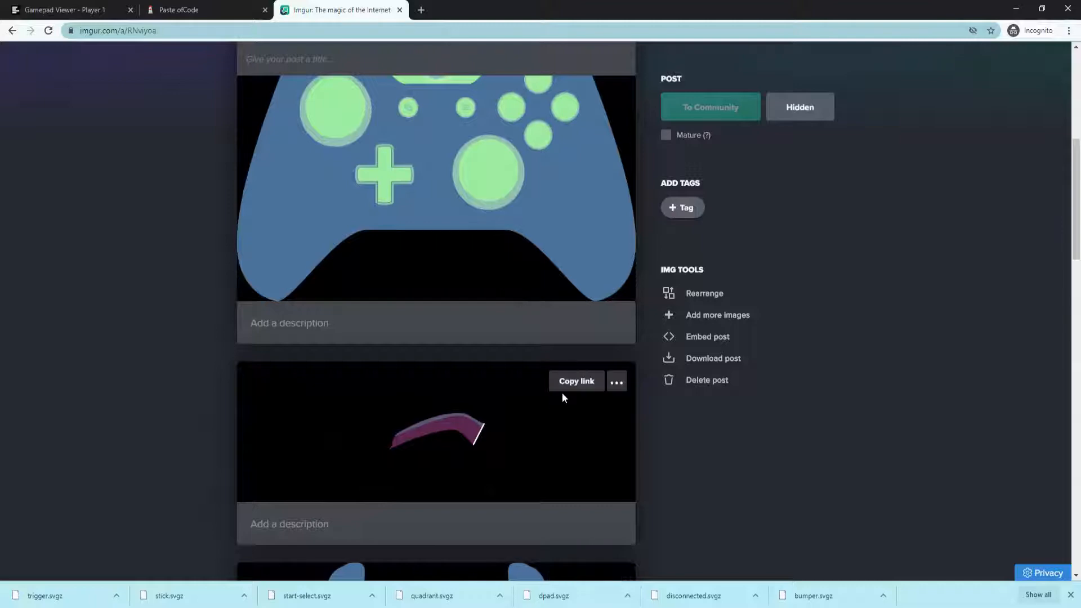
pyautogui.click(568, 385)
pyautogui.click(177, 9)
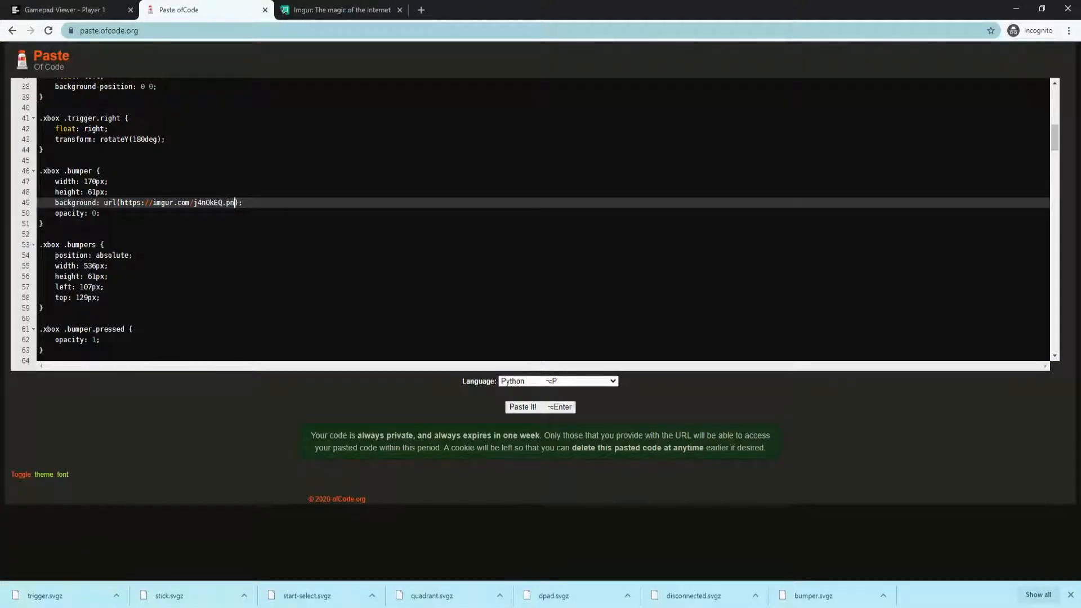
pyautogui.write('g')
pyautogui.scroll(-1, 541, 220)
pyautogui.scroll(-2, 540, 220)
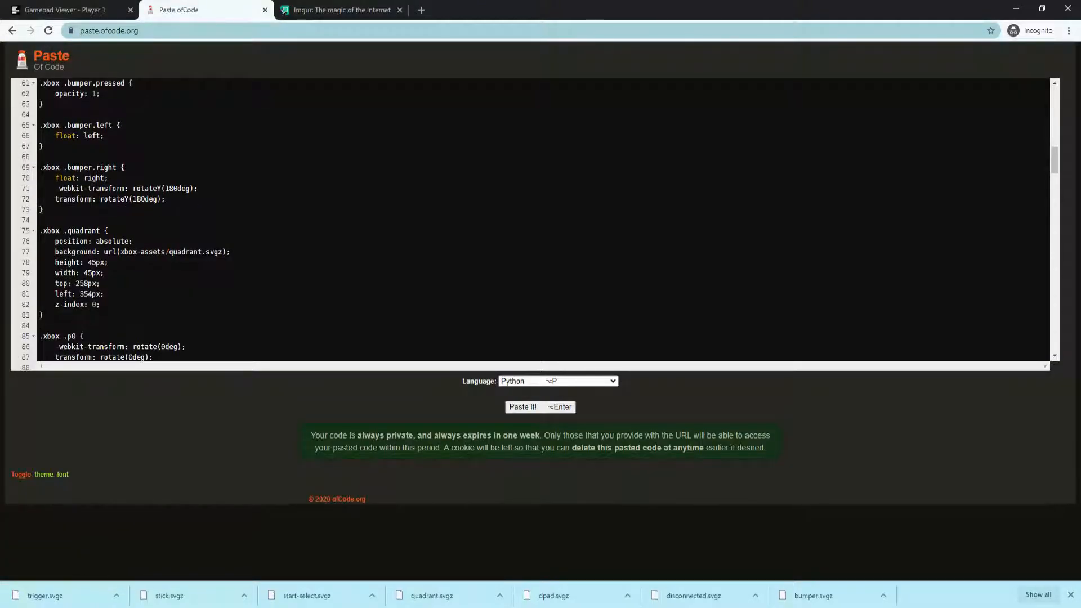
# Replace the quadrant (line 77) and face-button (line 143) image paths with their Imgur links
pyautogui.moveTo(120, 251)
pyautogui.mouseDown()
pyautogui.moveTo(108, 263)
pyautogui.moveTo(225, 252)
pyautogui.mouseUp()
pyautogui.press('BackSpace')
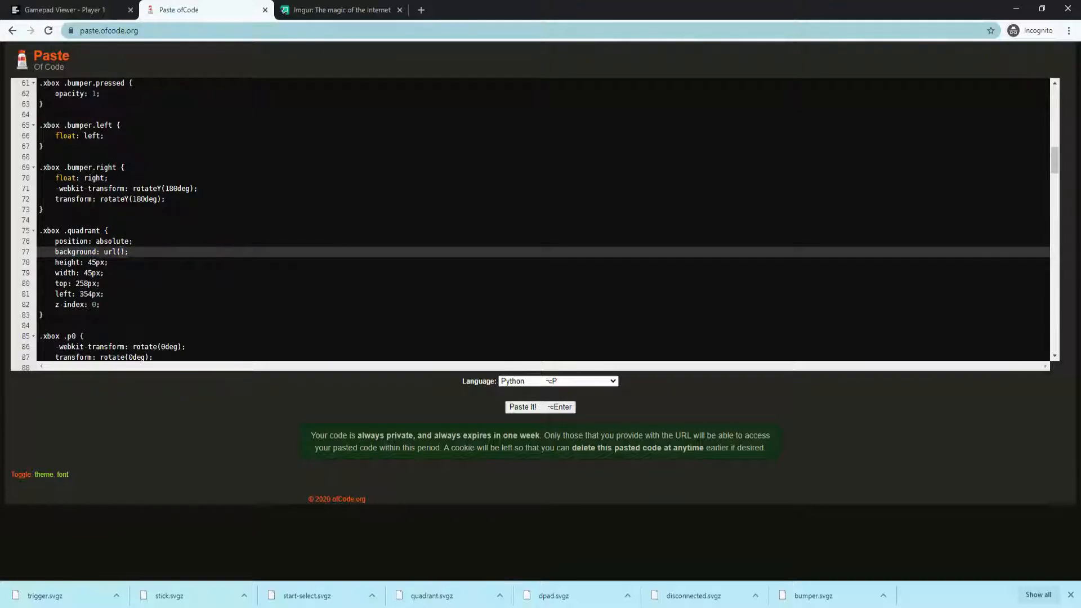
pyautogui.scroll(-1, 541, 220)
pyautogui.scroll(-1, 541, 220)
pyautogui.scroll(-1, 540, 221)
pyautogui.scroll(4, 541, 220)
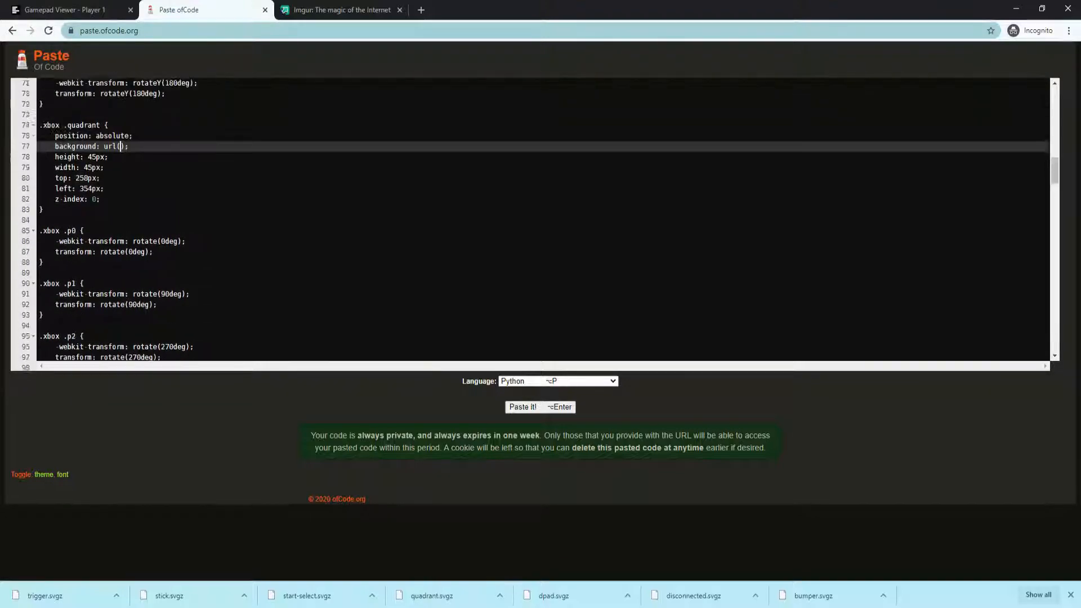
pyautogui.scroll(1, 540, 220)
pyautogui.scroll(-4, 540, 220)
pyautogui.scroll(-3, 540, 220)
pyautogui.scroll(-1, 124, 291)
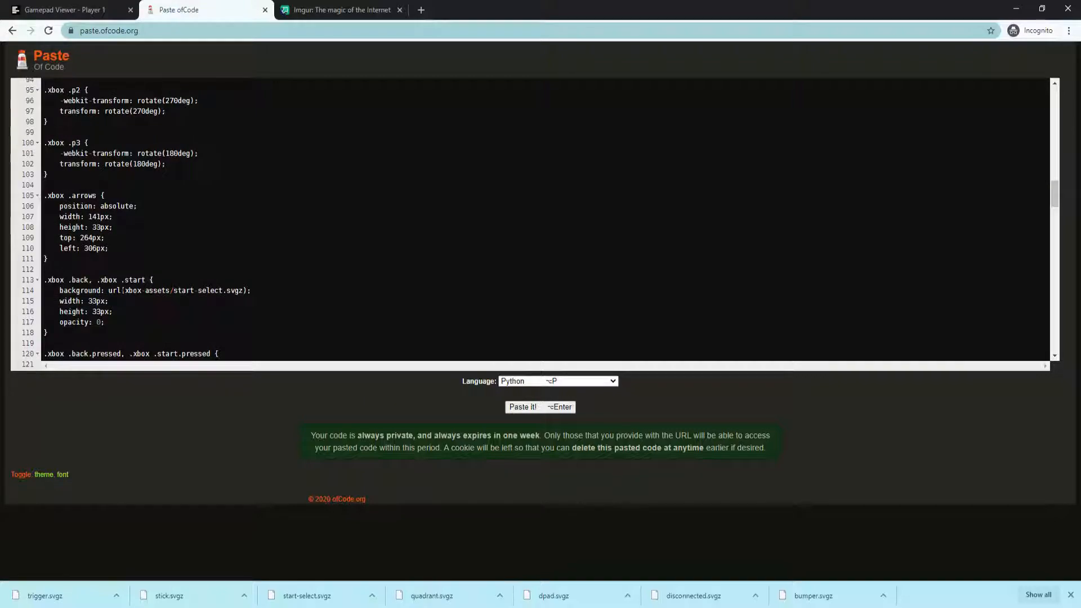
pyautogui.moveTo(125, 290); pyautogui.dragTo(242, 291)
pyautogui.click(317, 11)
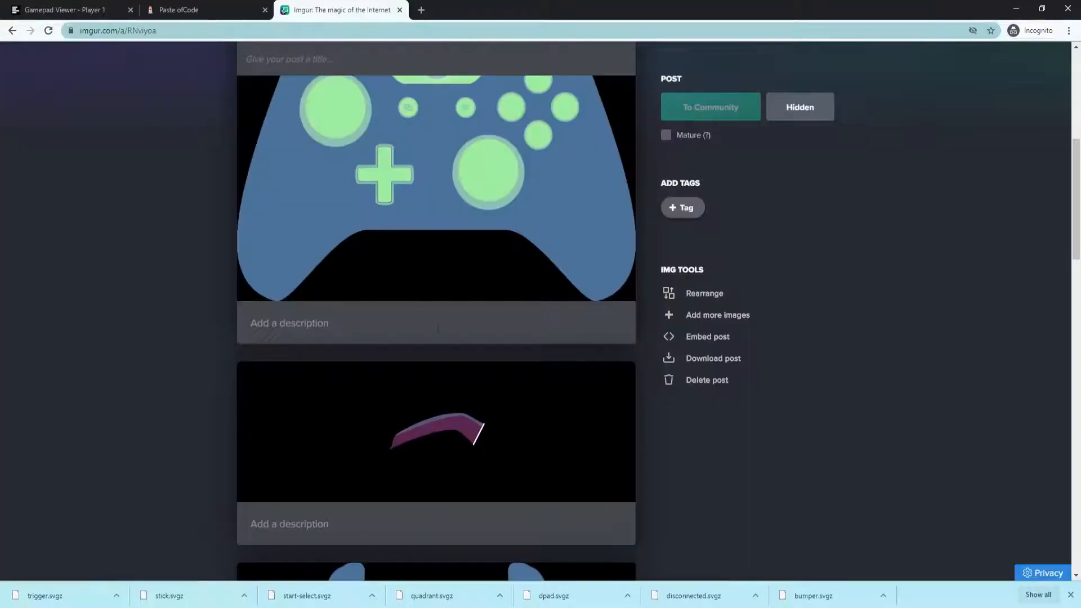
pyautogui.scroll(-3, 433, 326)
pyautogui.click(571, 338)
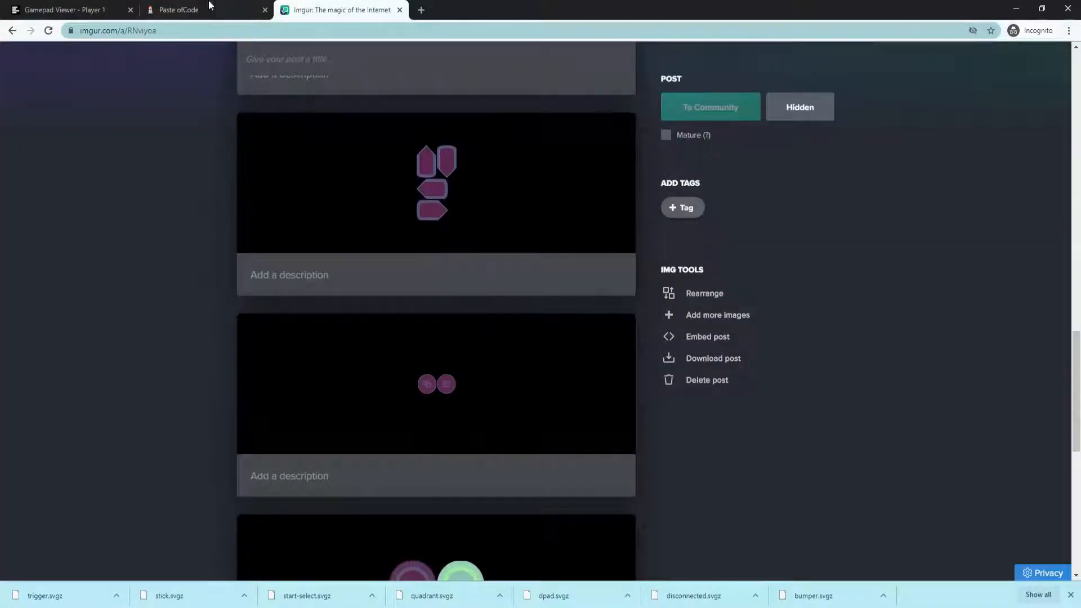
pyautogui.click(208, 10)
pyautogui.scroll(-2, 540, 220)
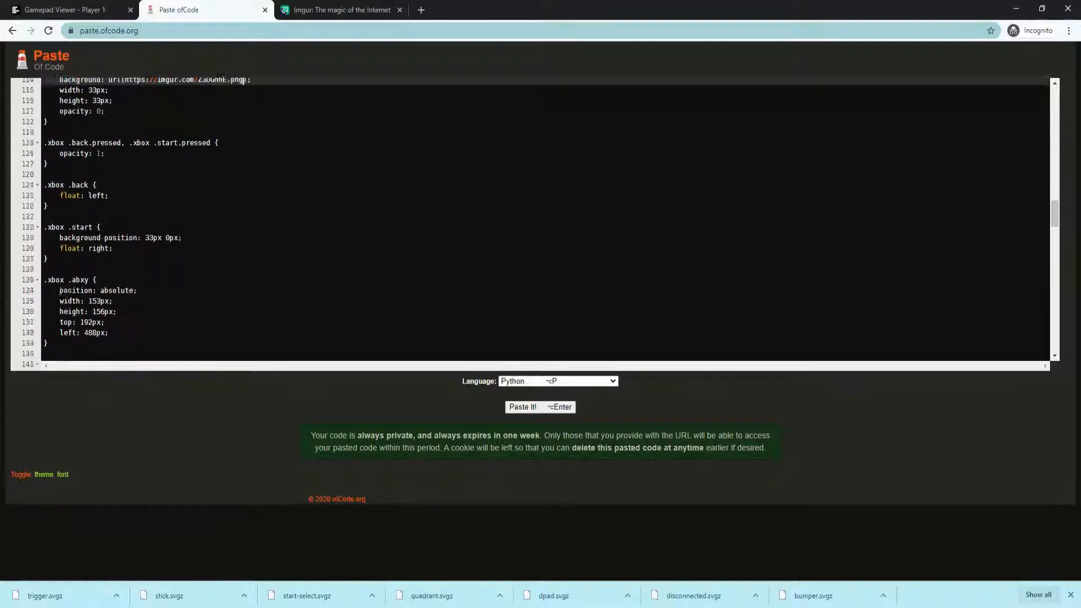
pyautogui.scroll(-2, 540, 220)
pyautogui.moveTo(125, 245); pyautogui.dragTo(217, 246)
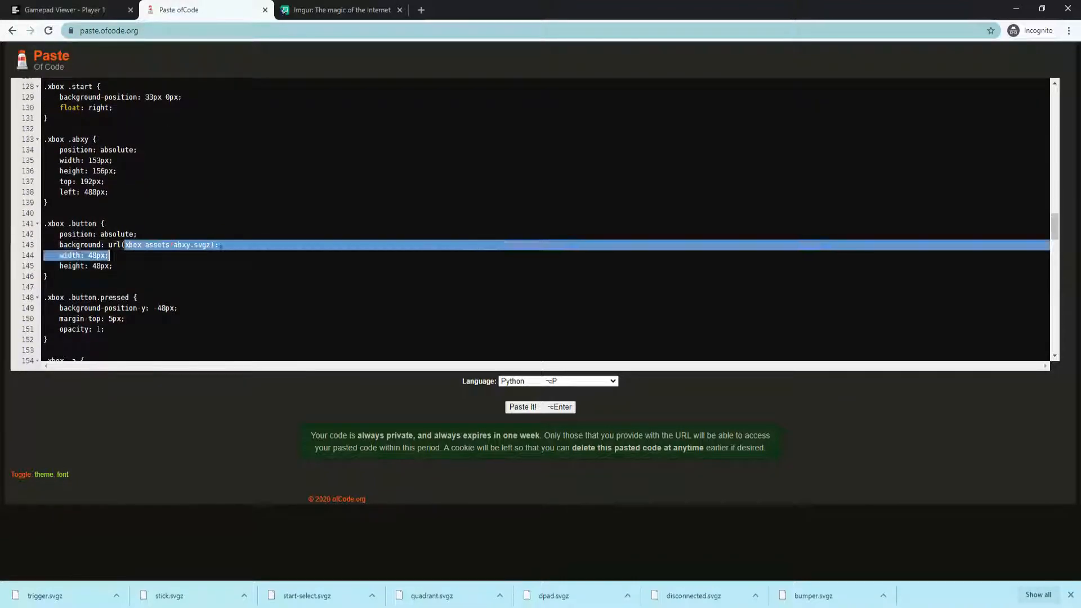
pyautogui.click(317, 9)
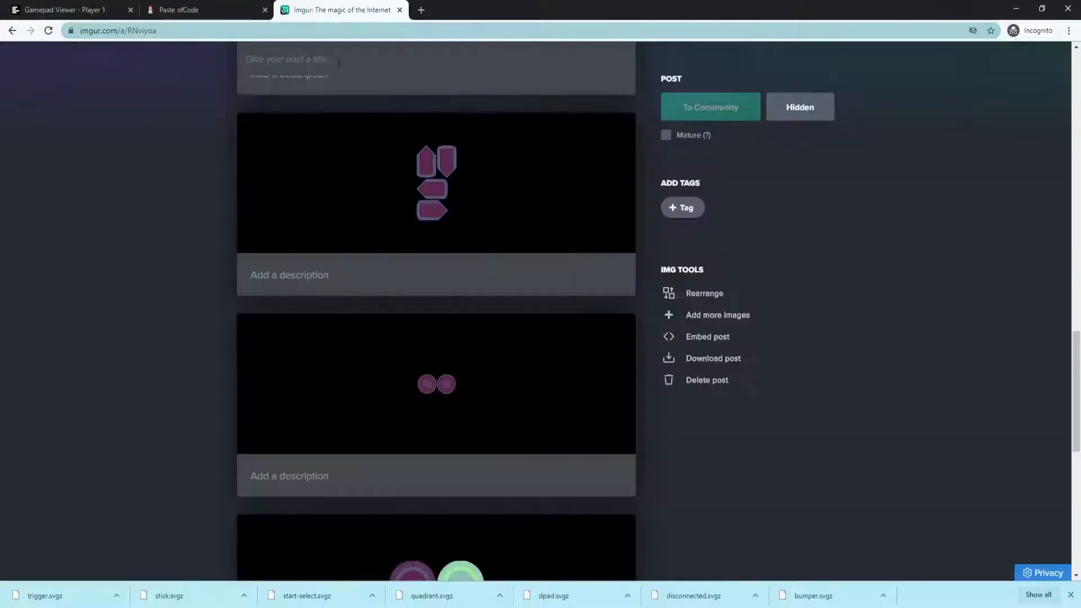
pyautogui.scroll(5, 489, 308)
pyautogui.scroll(5, 492, 307)
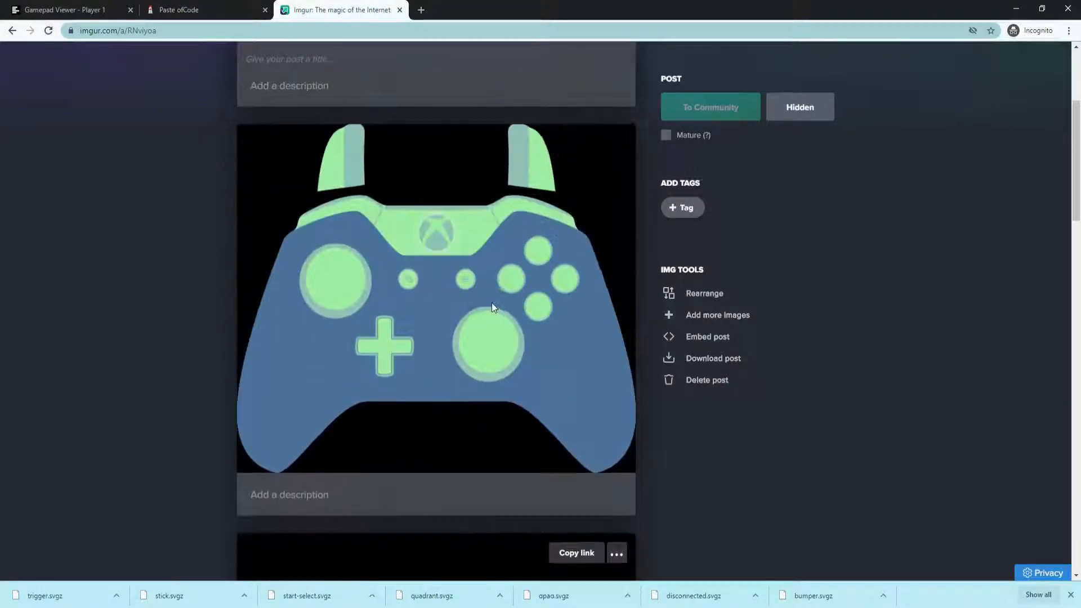
pyautogui.scroll(5, 528, 225)
pyautogui.click(203, 10)
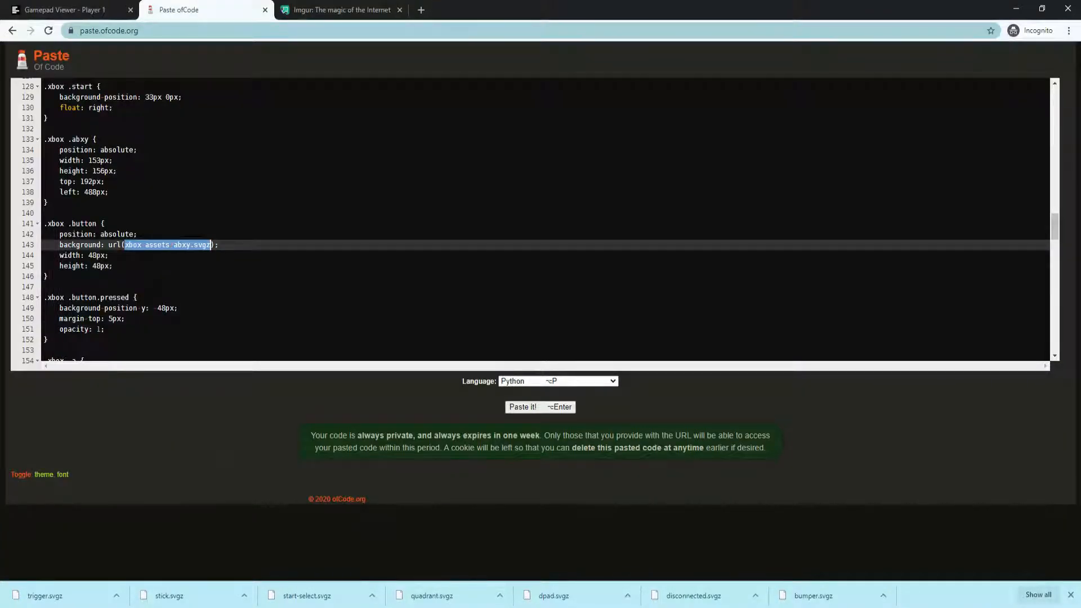
pyautogui.scroll(-1, 532, 219)
pyautogui.scroll(-2, 532, 220)
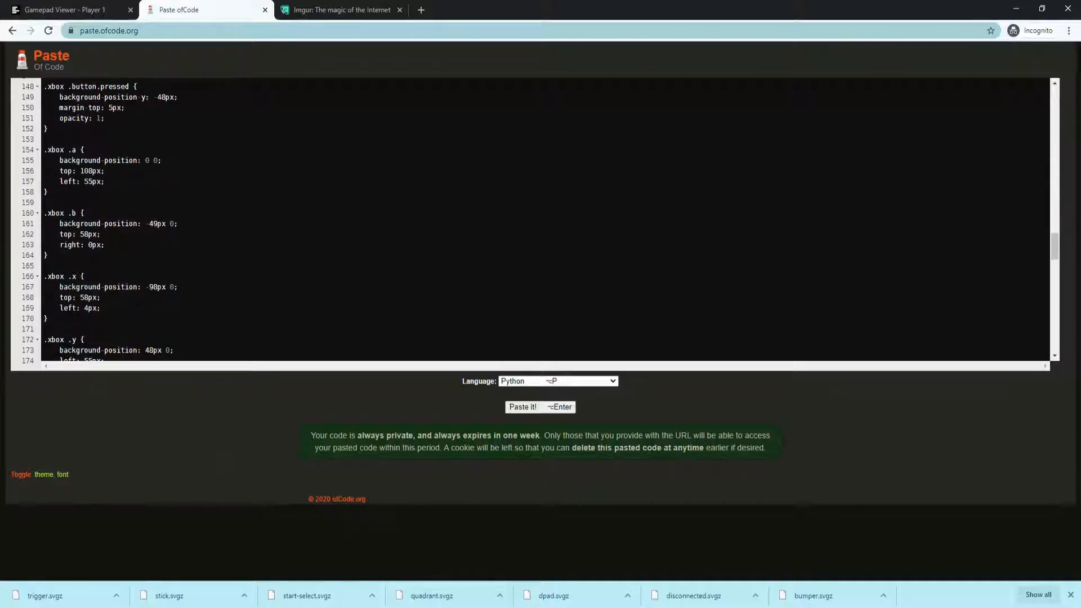
pyautogui.scroll(-2, 532, 220)
pyautogui.scroll(-2, 532, 220)
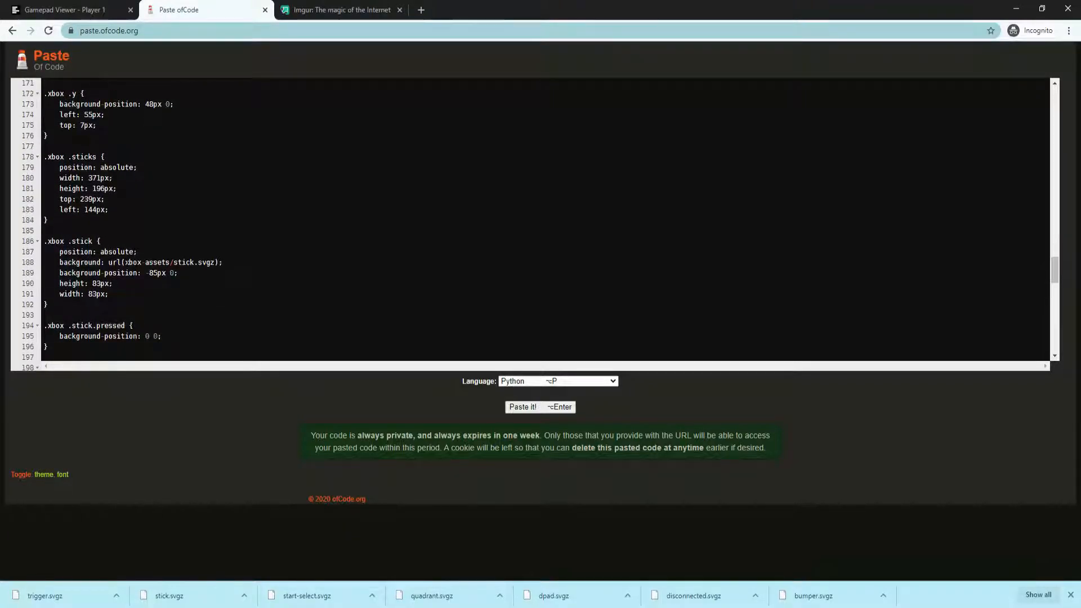
# Replace the stick (line 188) and D-pad (line 217) paths with Imgur links, then select the whole stylesheet
pyautogui.moveTo(125, 262); pyautogui.dragTo(217, 262)
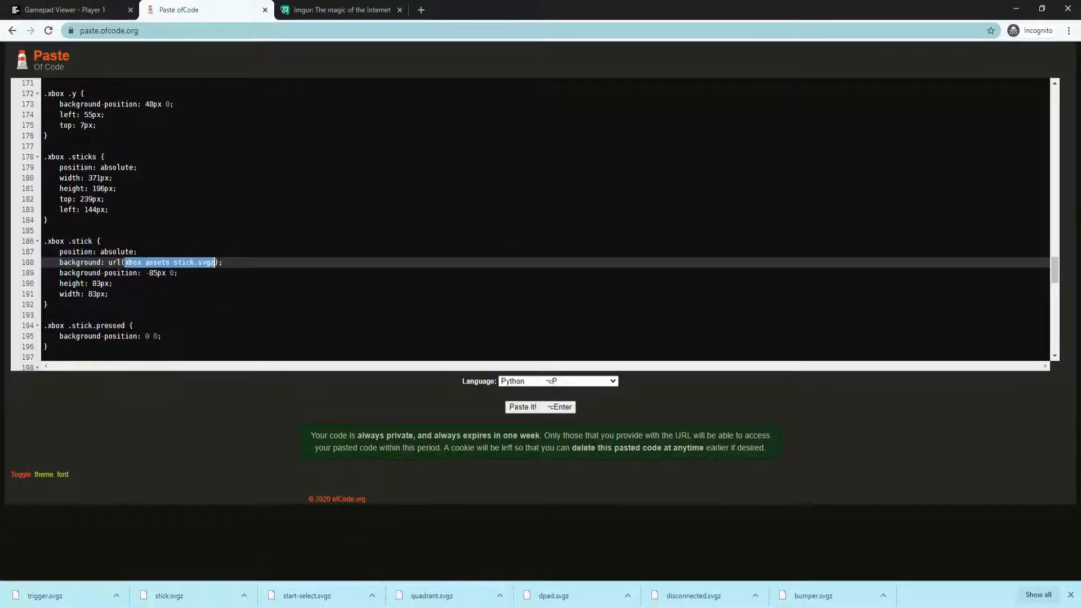
pyautogui.hotkey('ctrl', 'Tab')
pyautogui.scroll(-5, 501, 343)
pyautogui.scroll(-5, 501, 344)
pyautogui.scroll(-5, 501, 344)
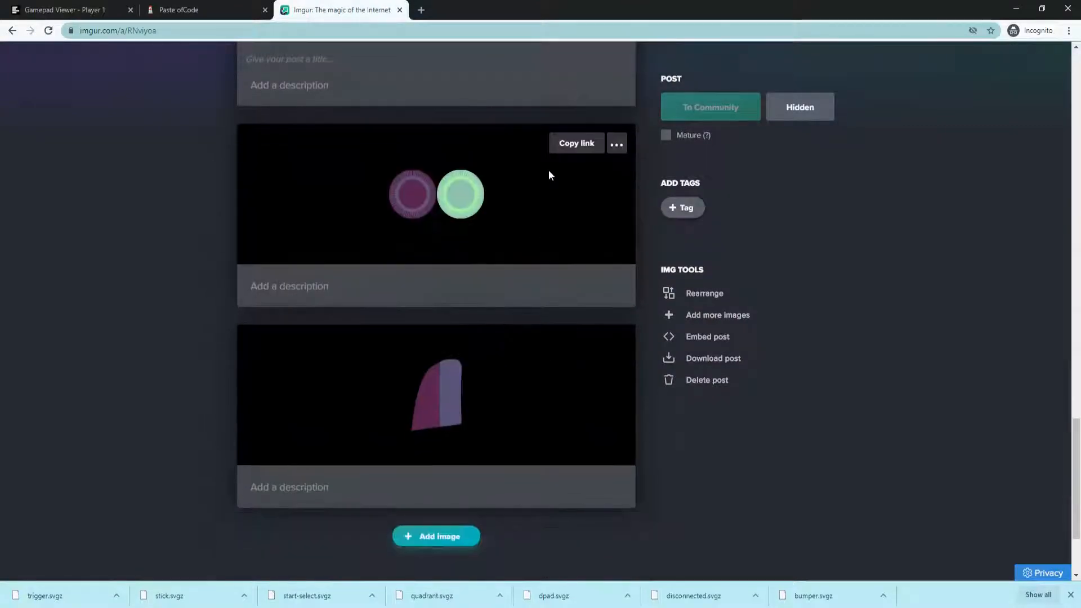
pyautogui.hotkey('ctrl', 'shift', 'Tab')
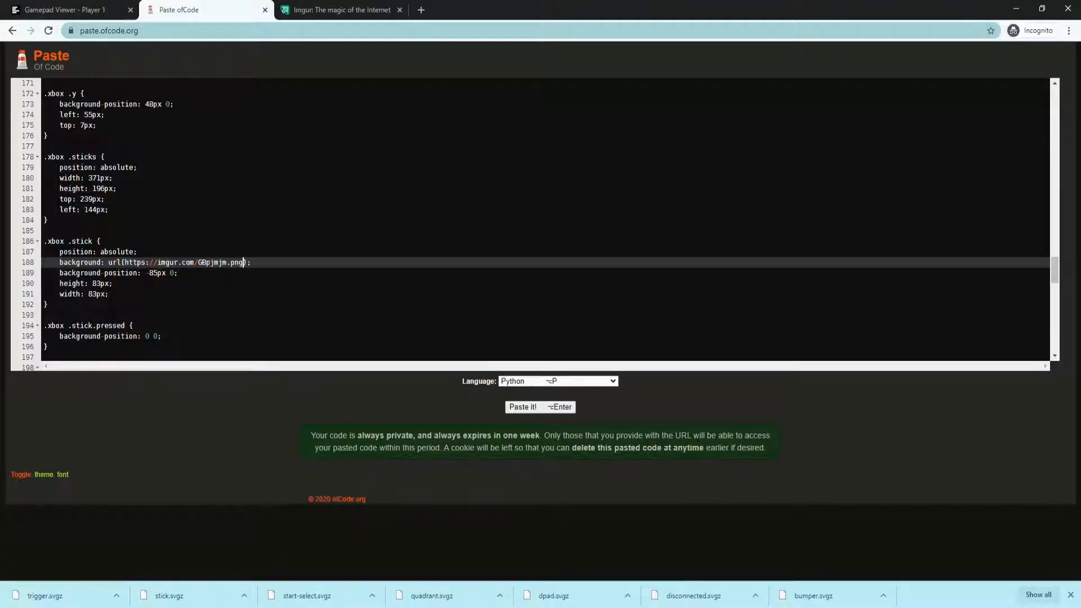
pyautogui.scroll(-2, 532, 220)
pyautogui.scroll(-2, 532, 220)
pyautogui.scroll(-1, 532, 219)
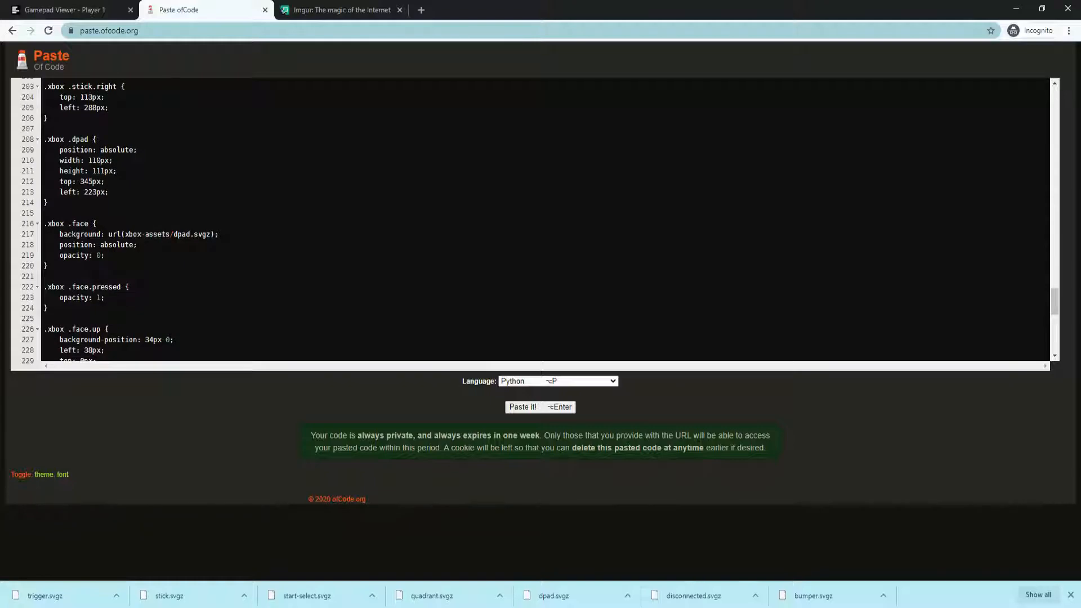
pyautogui.moveTo(125, 234); pyautogui.dragTo(163, 234)
pyautogui.click(344, 8)
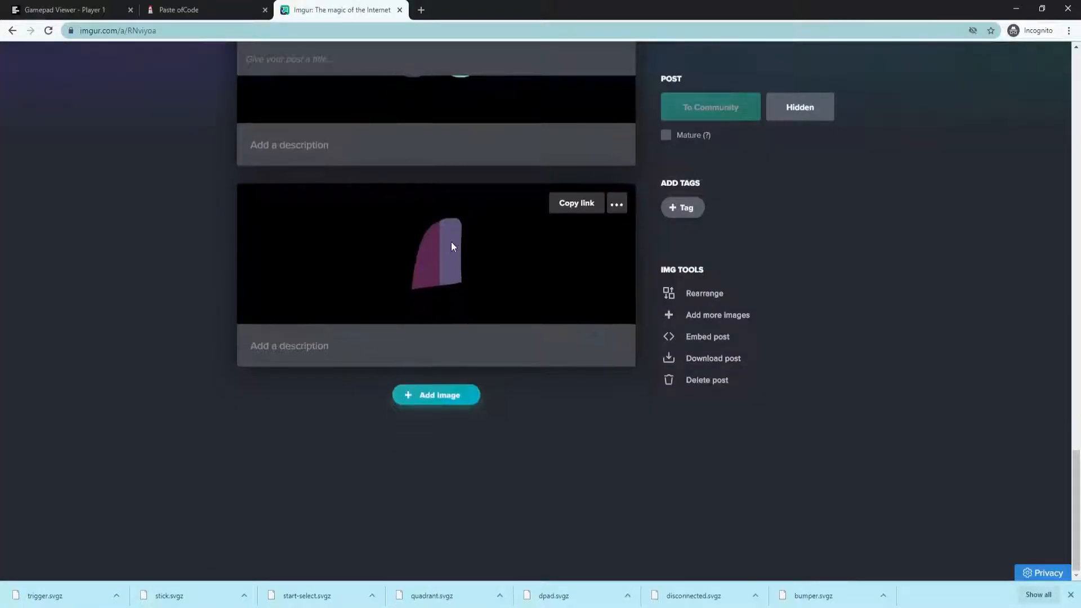
pyautogui.hotkey('ctrl', 'shift', 'Tab')
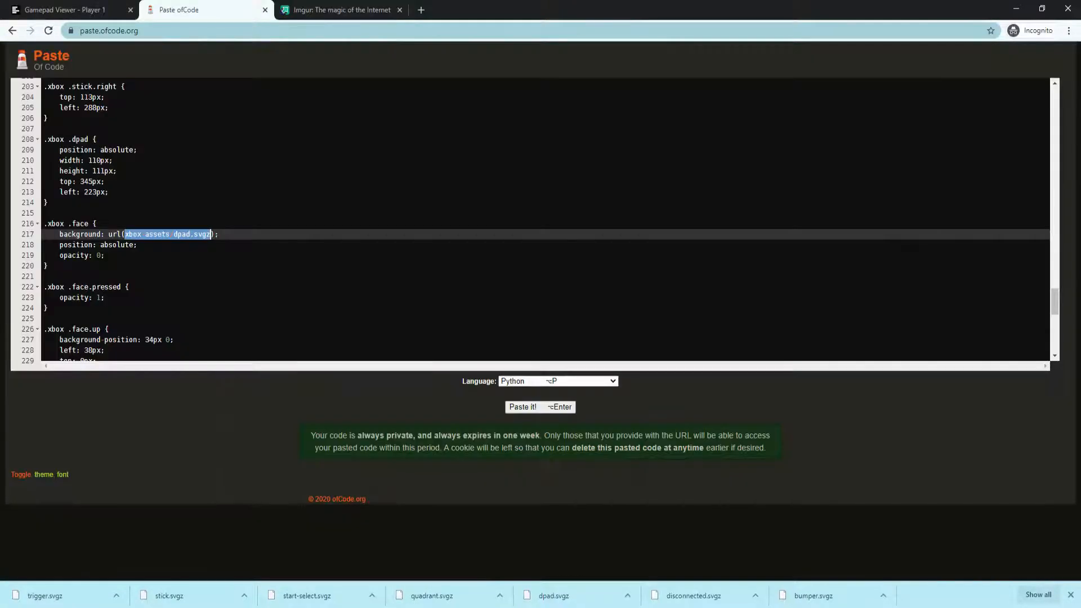
pyautogui.scroll(-3, 540, 220)
pyautogui.scroll(-2, 540, 220)
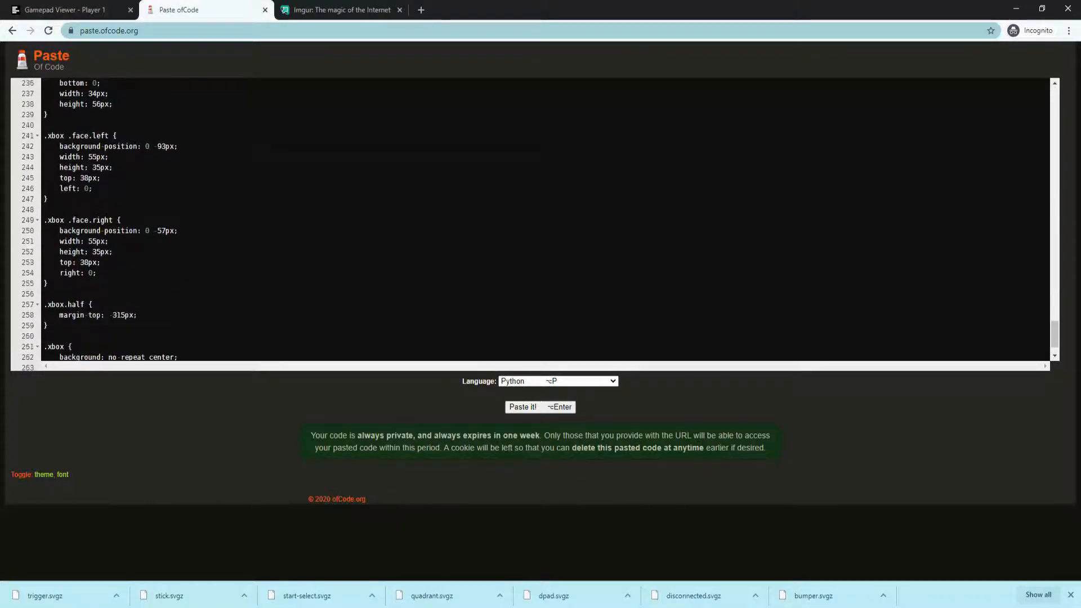
pyautogui.scroll(-1, 541, 219)
pyautogui.hotkey('ctrl', 'a')
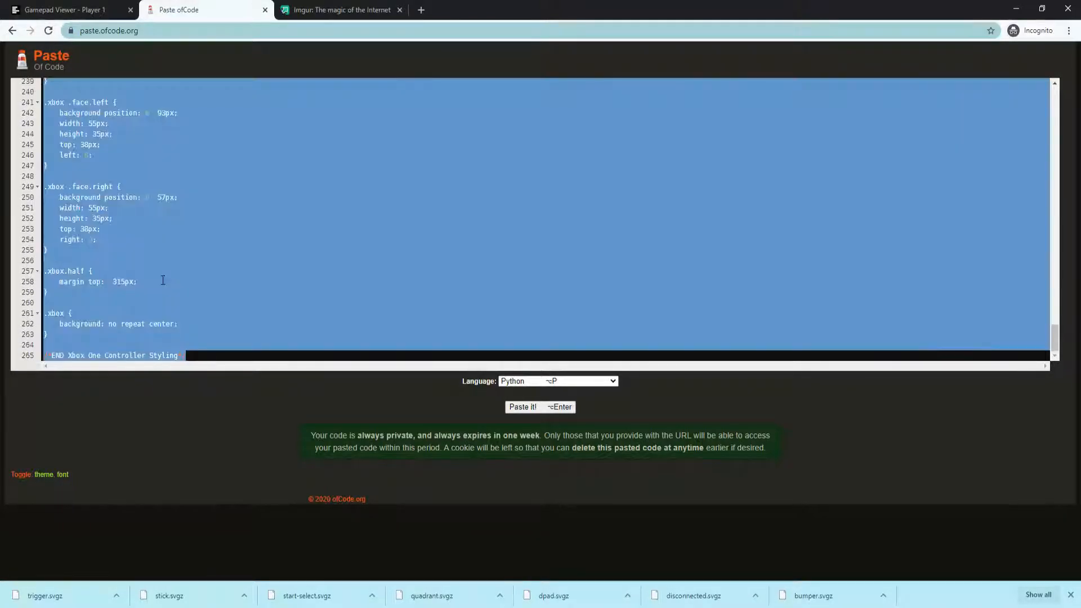
# In DevTools style.css, replace the Xbox One styling block with the copied recoloured CSS
pyautogui.click(24, 7)
pyautogui.click(535, 338)
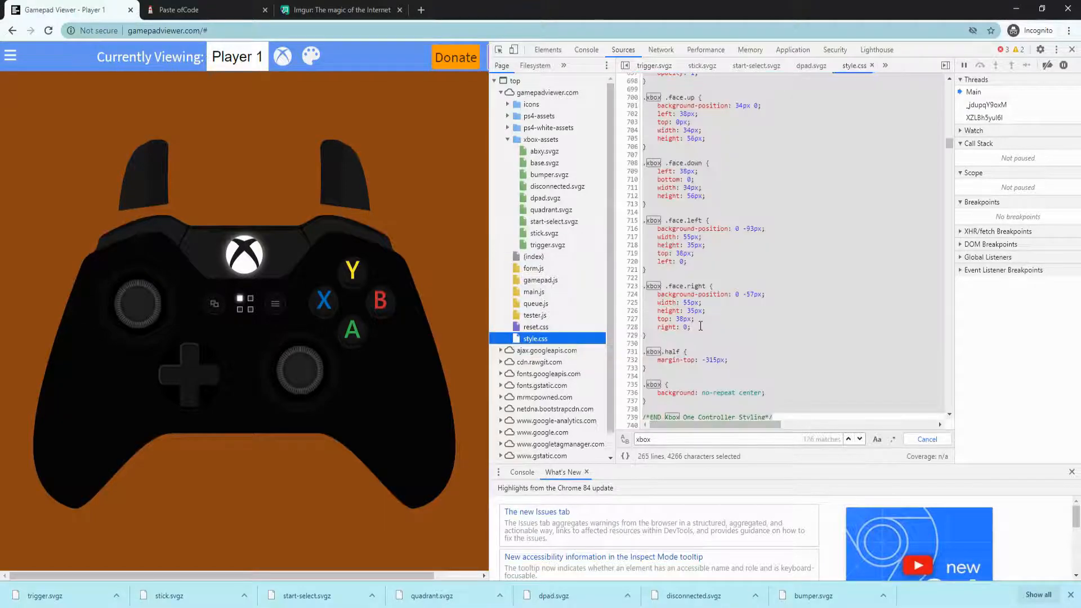
pyautogui.click(690, 294)
pyautogui.scroll(-3, 792, 310)
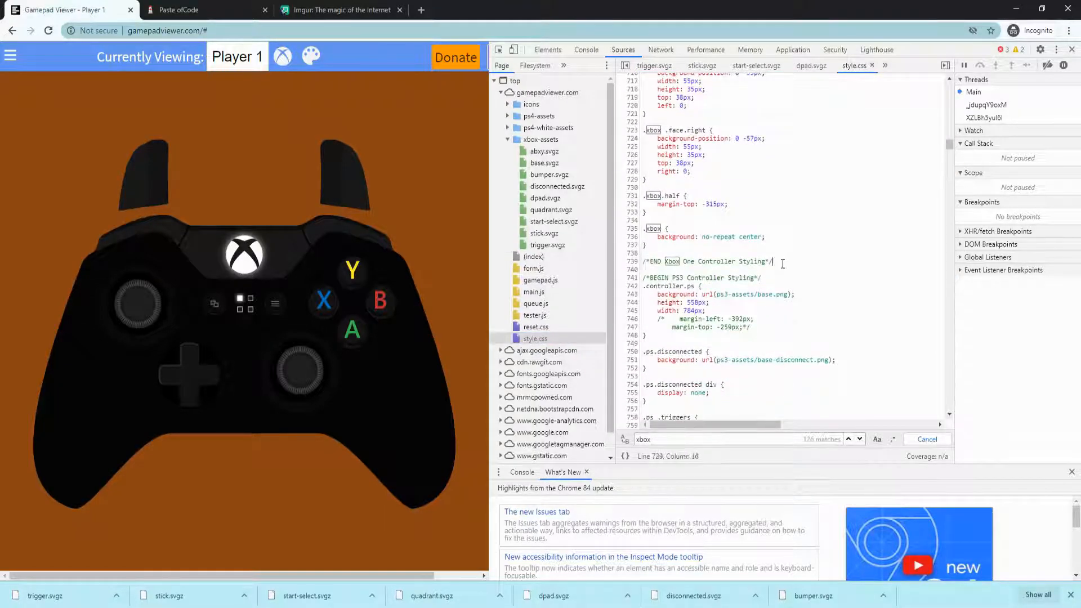
pyautogui.moveTo(782, 264); pyautogui.dragTo(638, 312)
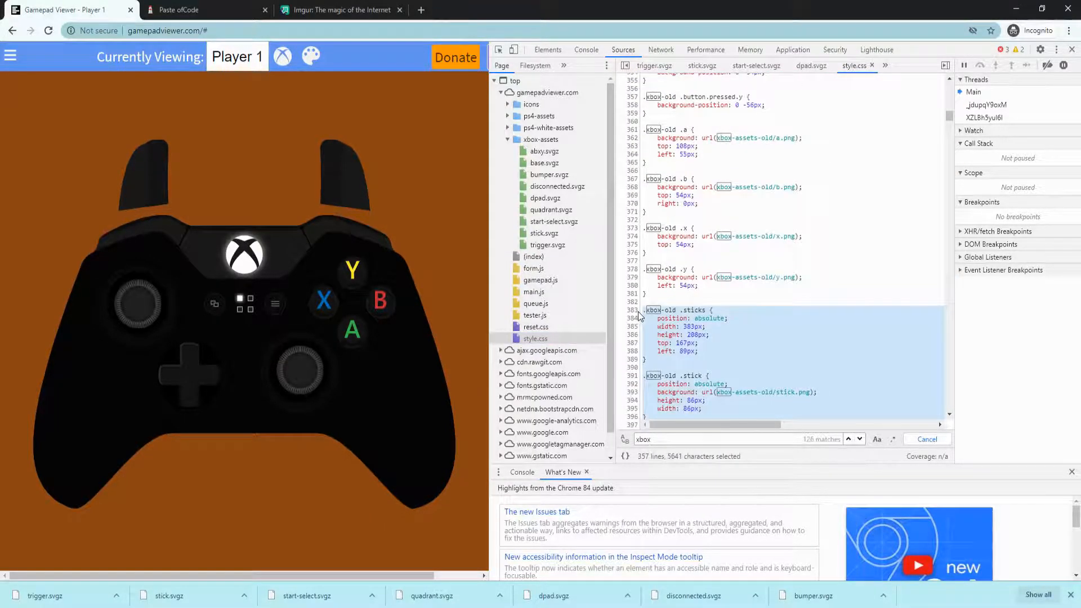
pyautogui.scroll(-4, 639, 311)
pyautogui.scroll(-3, 640, 311)
pyautogui.scroll(-4, 640, 311)
pyautogui.scroll(-3, 645, 305)
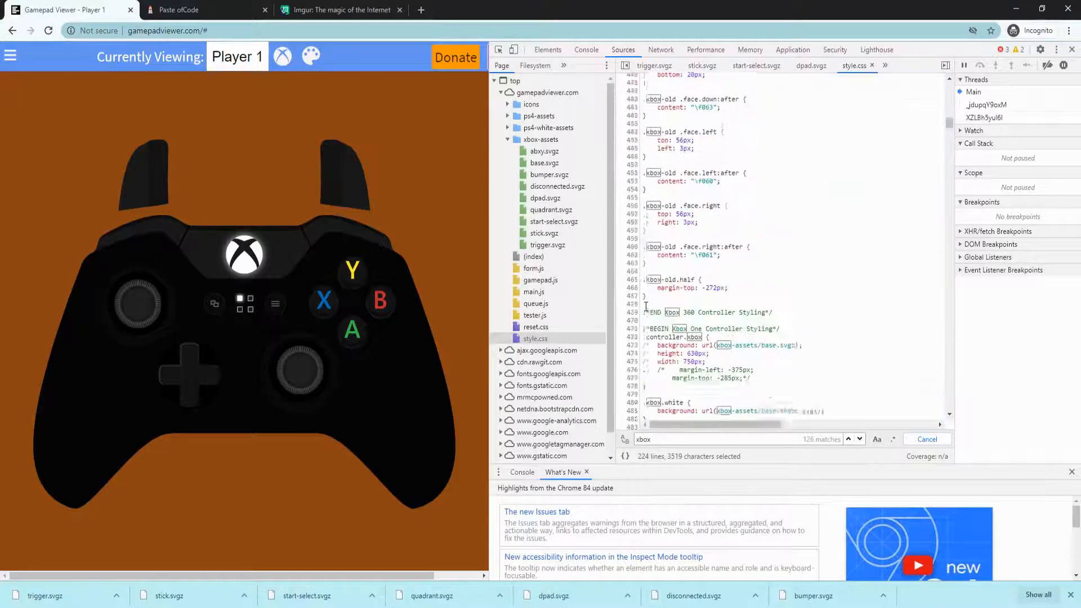
pyautogui.scroll(-2, 645, 305)
pyautogui.moveTo(645, 305); pyautogui.dragTo(627, 312)
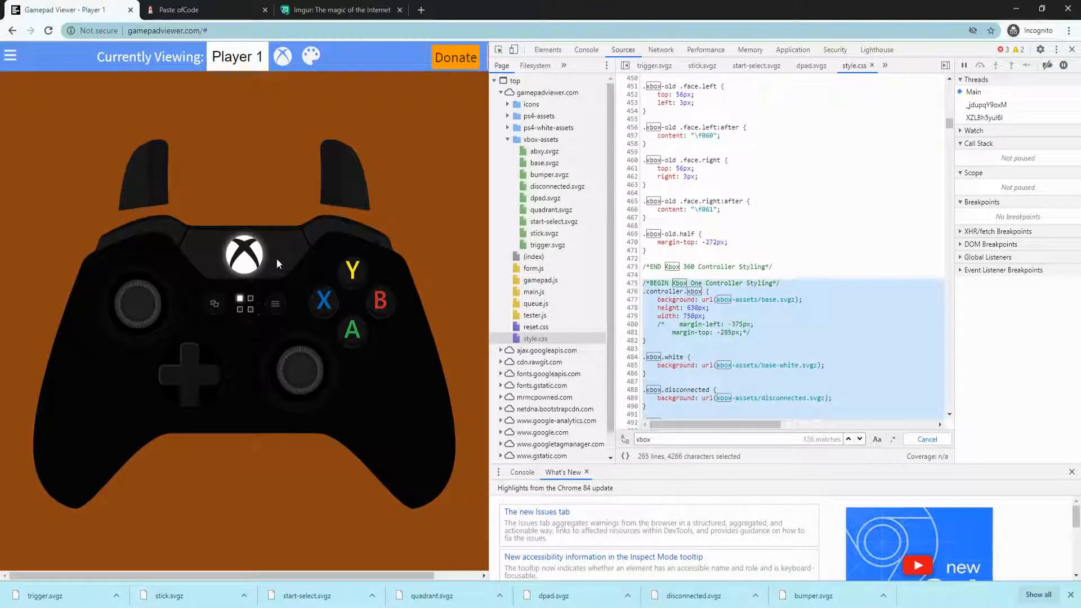
pyautogui.press('Delete')
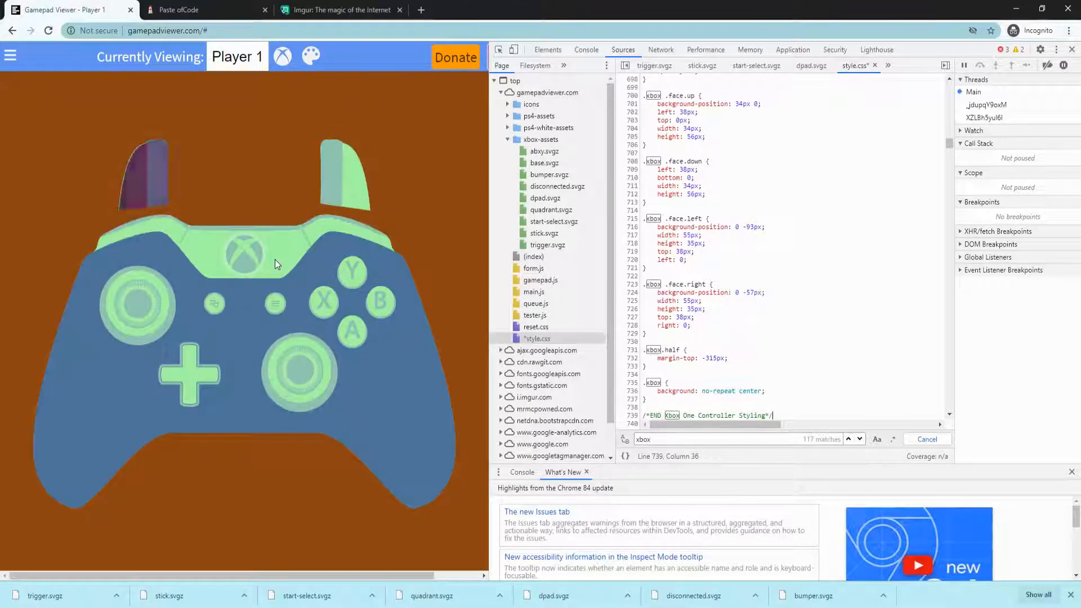
# In Generate URL, enable the Strength Meter and set the skin to Xbox One
pyautogui.click(10, 56)
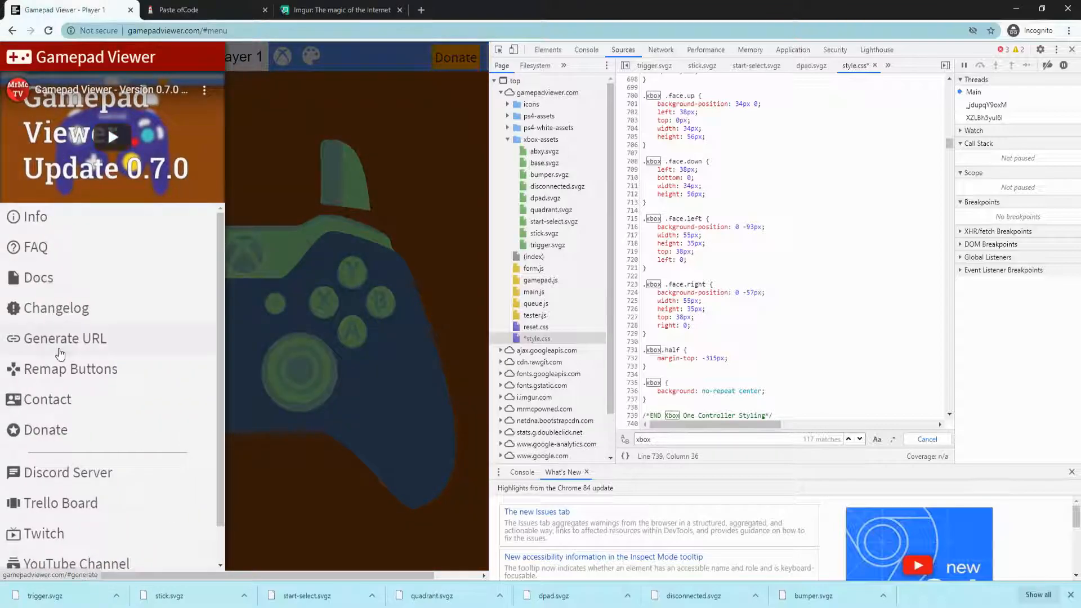
pyautogui.click(64, 340)
pyautogui.click(322, 244)
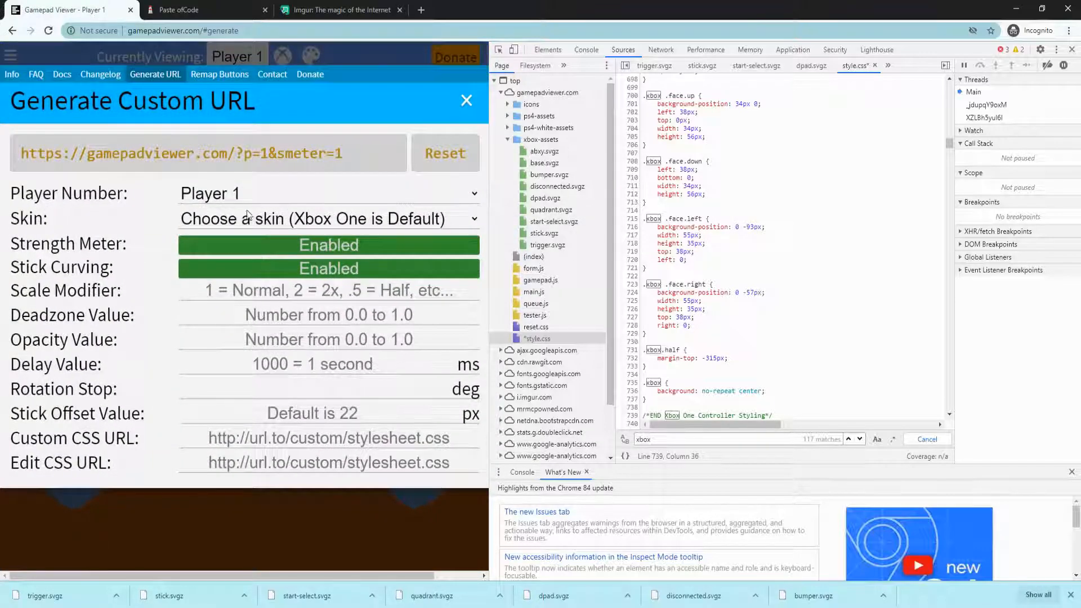
pyautogui.click(247, 216)
pyautogui.click(231, 259)
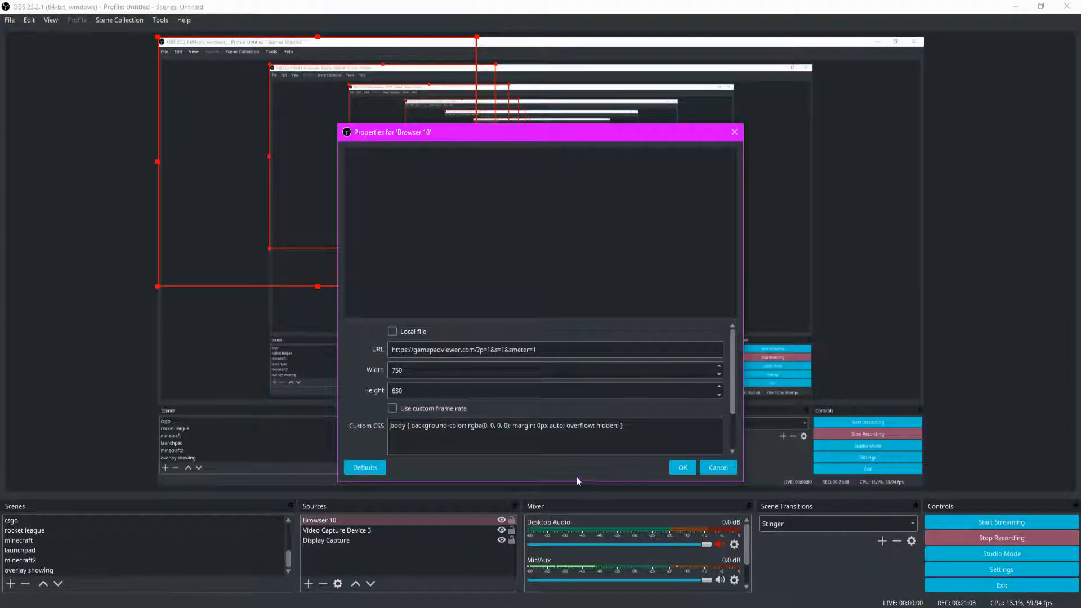
# Replace the browser source's Custom CSS with the recoloured controller stylesheet from clipboard history
pyautogui.hotkey('ctrl', 'a')
pyautogui.press('super+v')
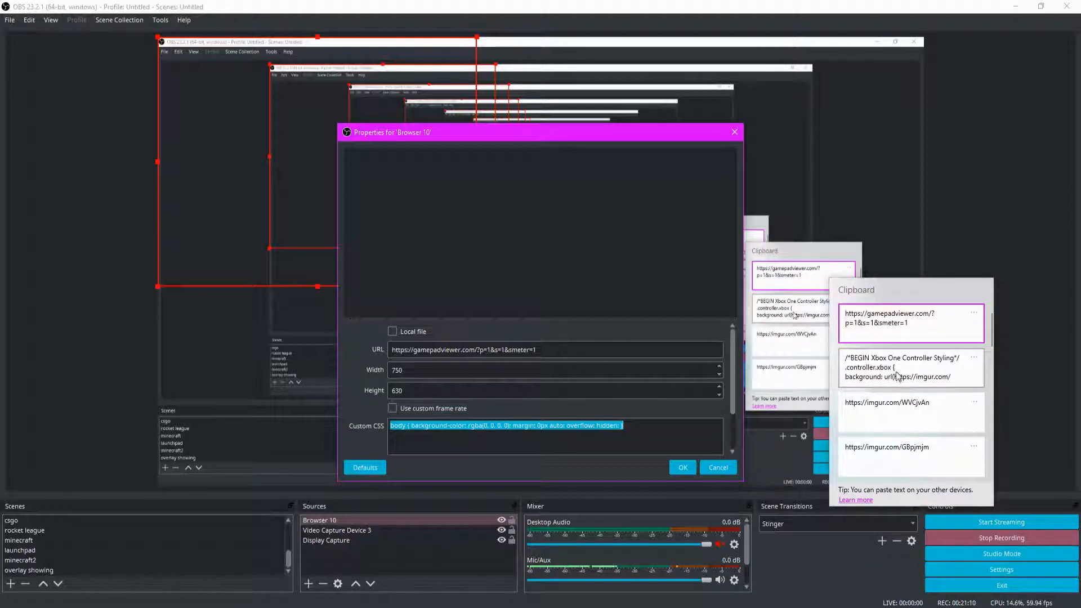
pyautogui.click(891, 366)
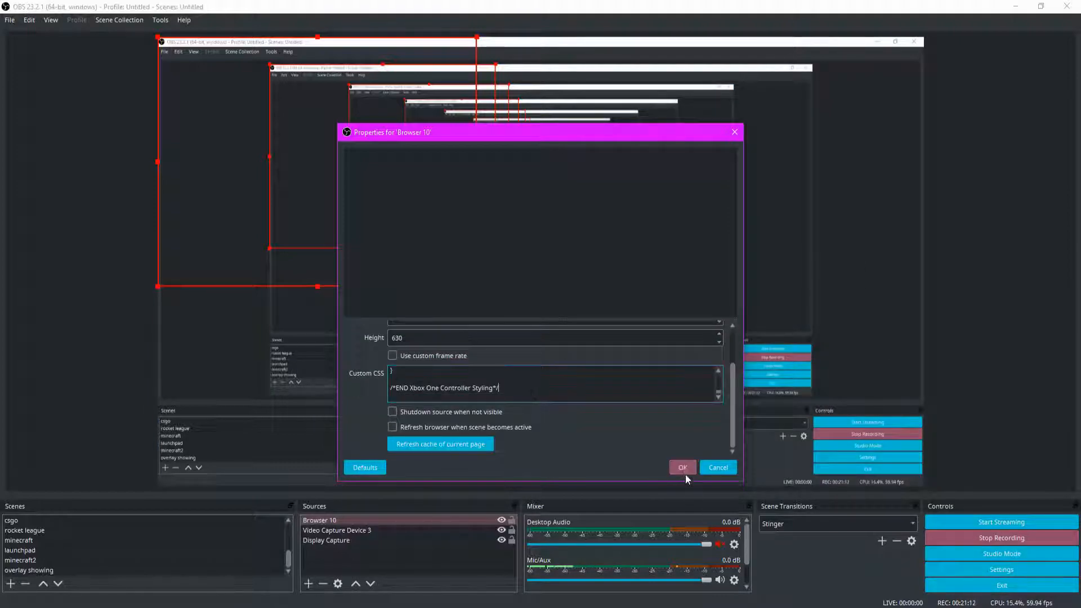